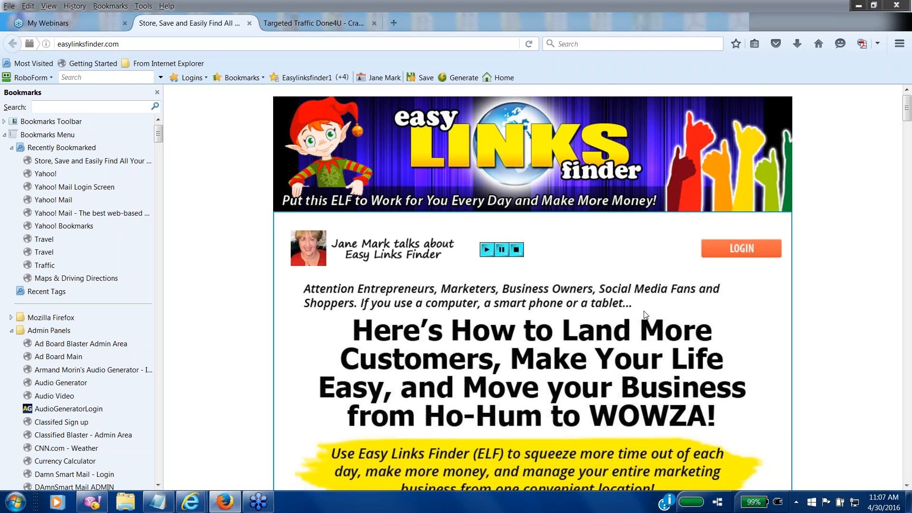
Step: Sign in to Easy Links Finder with the saved RoboForm passcard to reach the Member Dashboard
{"action": "left_click", "coordinate": [731, 257]}
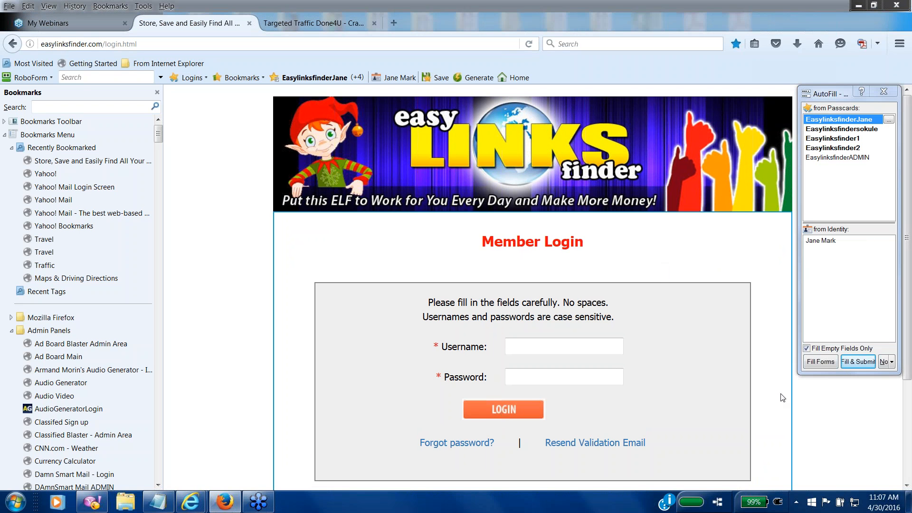
{"action": "left_click", "coordinate": [854, 362]}
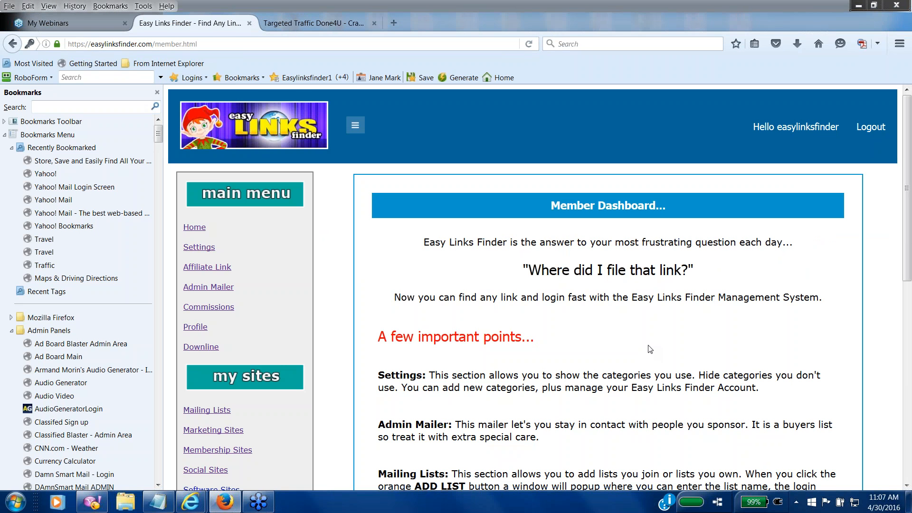
Step: Scroll through the dashboard's important points, then open Mailing Lists under my sites
{"action": "left_click", "coordinate": [906, 487]}
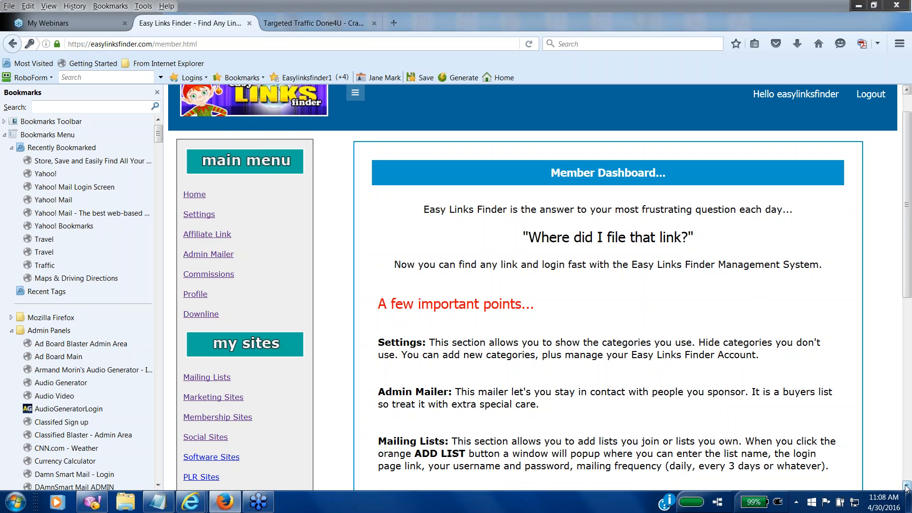
{"action": "left_click", "coordinate": [906, 487]}
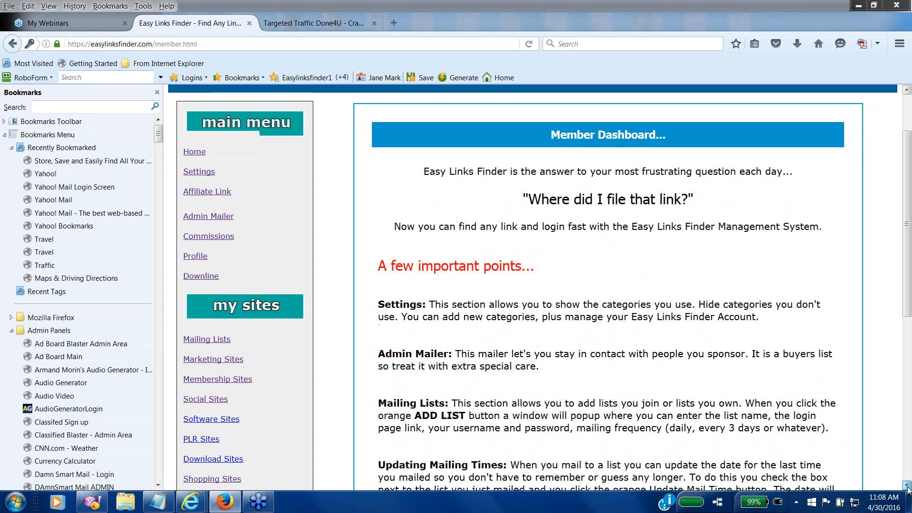
{"action": "left_click", "coordinate": [906, 486]}
{"action": "left_click", "coordinate": [906, 486]}
{"action": "left_click", "coordinate": [906, 486]}
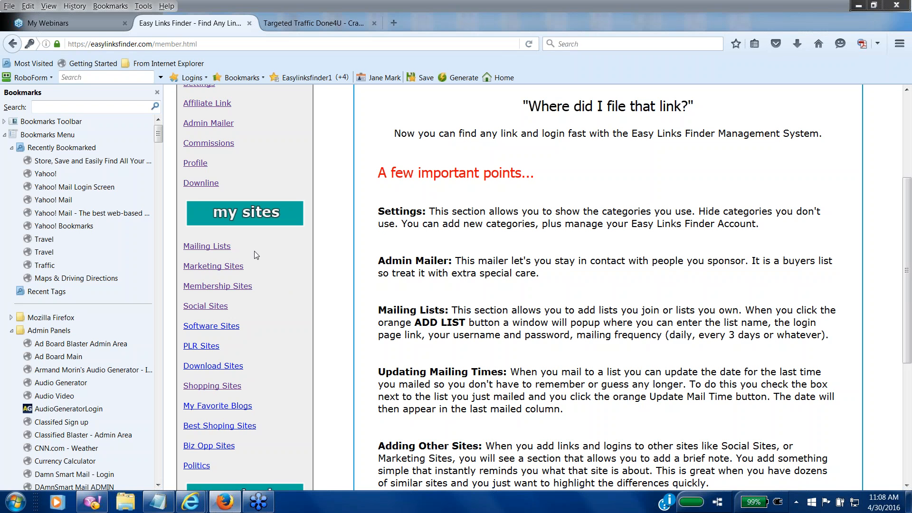
{"action": "left_click", "coordinate": [215, 247]}
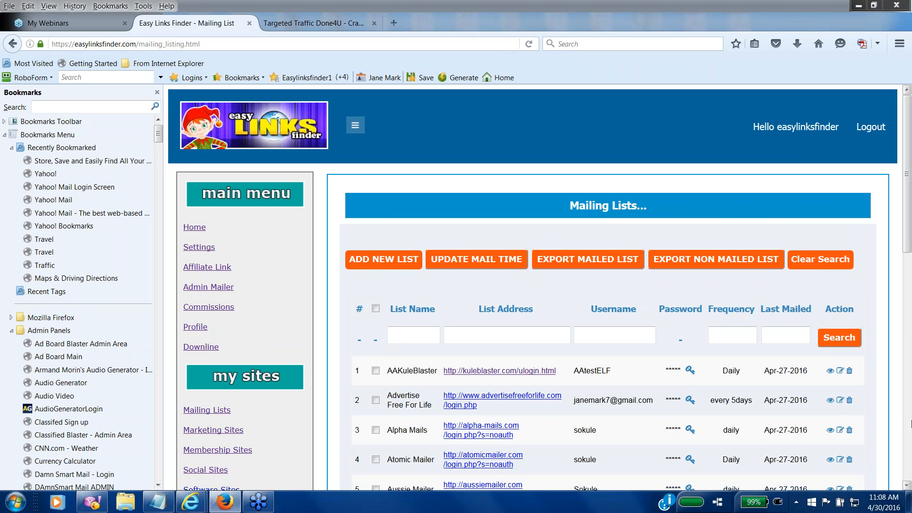
{"action": "left_click", "coordinate": [909, 416]}
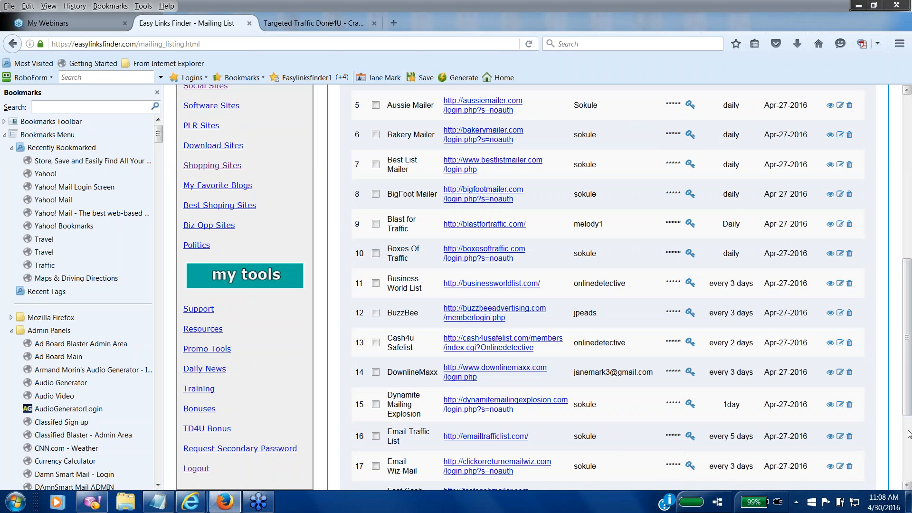
{"action": "left_click", "coordinate": [908, 432]}
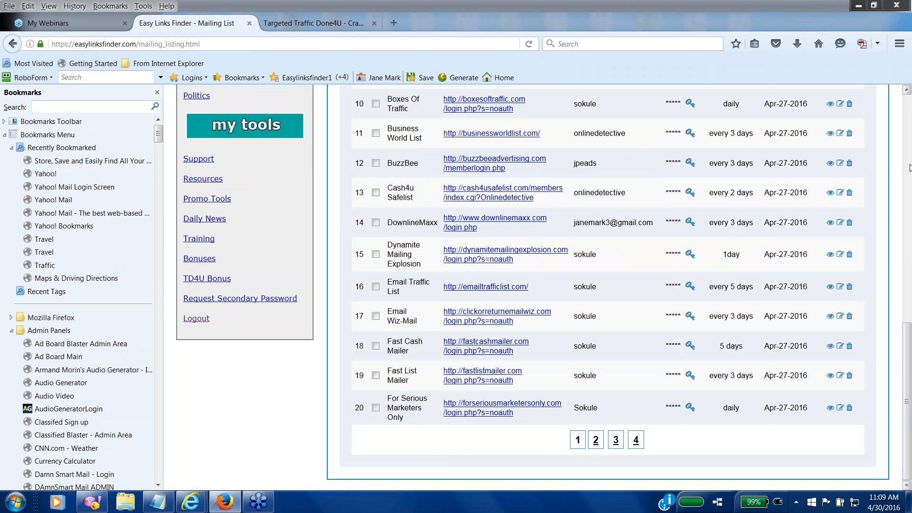
{"action": "left_click", "coordinate": [909, 143]}
{"action": "left_click", "coordinate": [909, 143]}
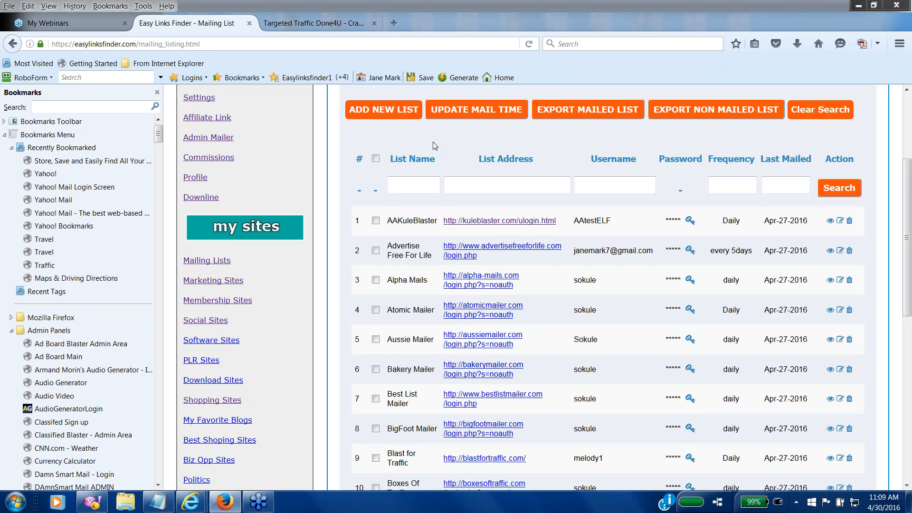
{"action": "left_click", "coordinate": [383, 116]}
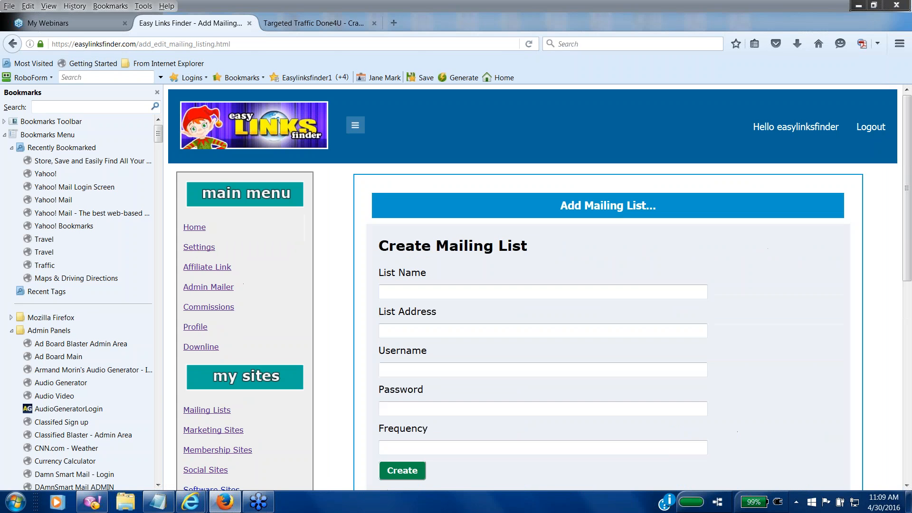
{"action": "left_click", "coordinate": [442, 292]}
{"action": "type", "text": "http://sokule.com/"}
{"action": "key", "text": "BackSpace"}
{"action": "key", "text": "BackSpace"}
{"action": "key", "text": "BackSpace"}
{"action": "key", "text": "BackSpace"}
{"action": "key", "text": "BackSpace"}
{"action": "key", "text": "BackSpace"}
{"action": "key", "text": "BackSpace"}
{"action": "key", "text": "BackSpace"}
{"action": "key", "text": "BackSpace"}
{"action": "key", "text": "BackSpace"}
{"action": "key", "text": "BackSpace"}
{"action": "key", "text": "BackSpace"}
{"action": "key", "text": "BackSpace"}
{"action": "key", "text": "BackSpace"}
{"action": "key", "text": "BackSpace"}
{"action": "key", "text": "BackSpace"}
{"action": "key", "text": "BackSpace"}
{"action": "key", "text": "BackSpace"}
{"action": "type", "text": "Sokule"}
{"action": "left_click", "coordinate": [430, 333]}
{"action": "type", "text": "ht"}
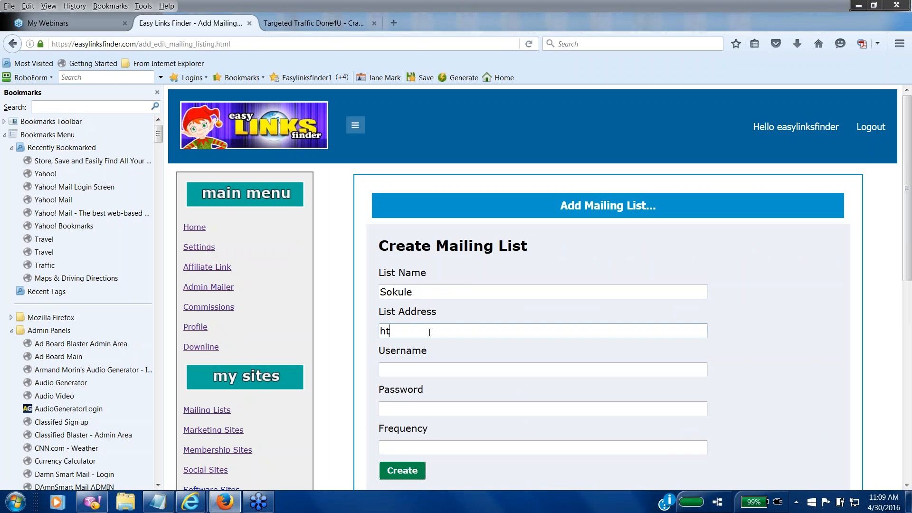
{"action": "type", "text": "tp://sokule.com"}
Step: Enter the list's username and password, set frequency to 'every 5 days', and create it
{"action": "left_click", "coordinate": [417, 367]}
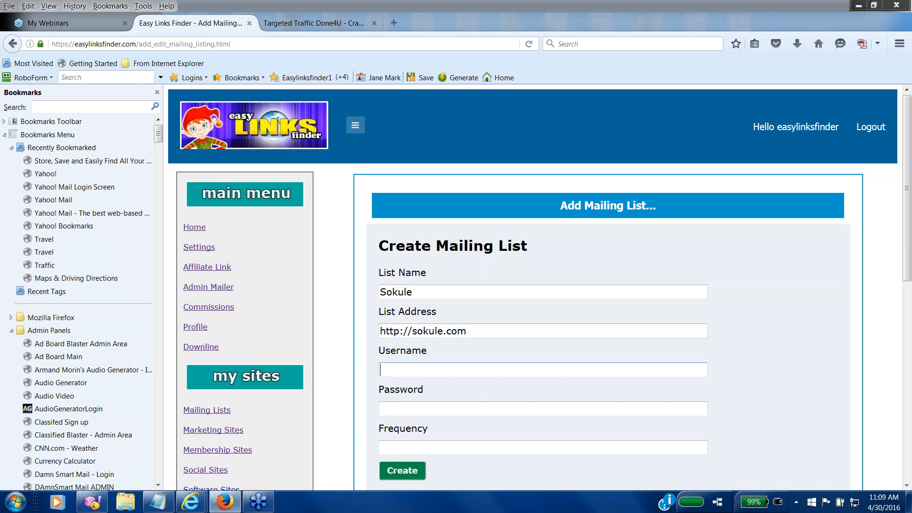
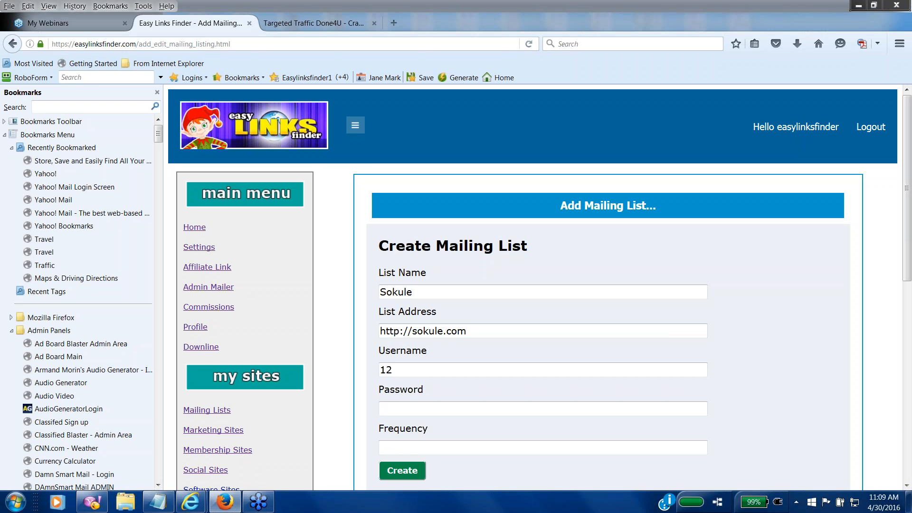
{"action": "key", "text": "Tab"}
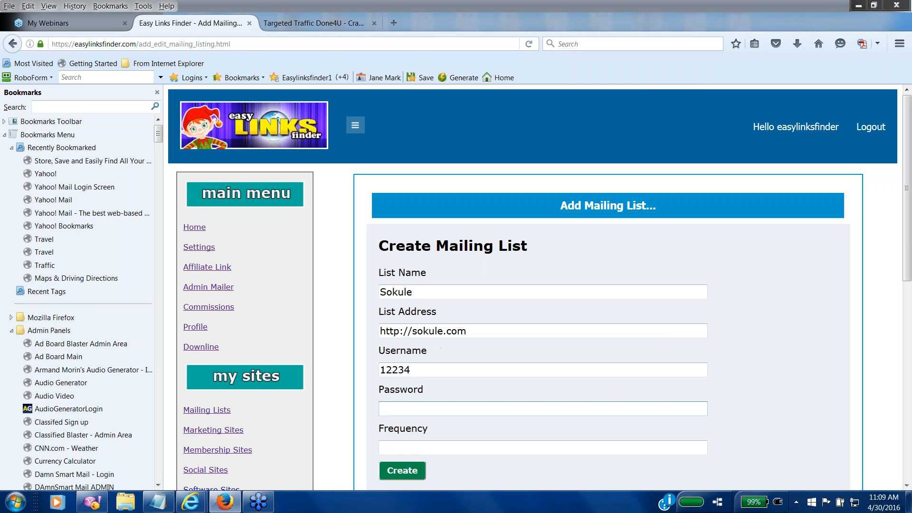
{"action": "key", "text": "Tab"}
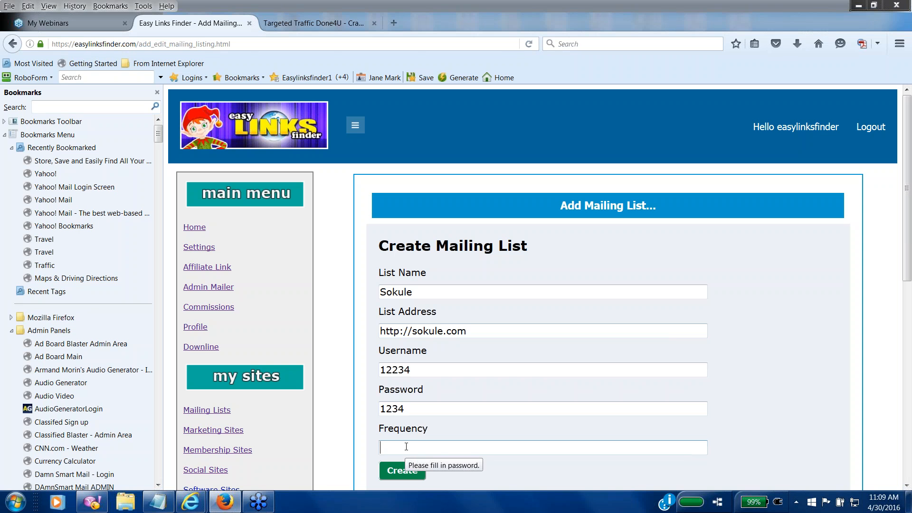
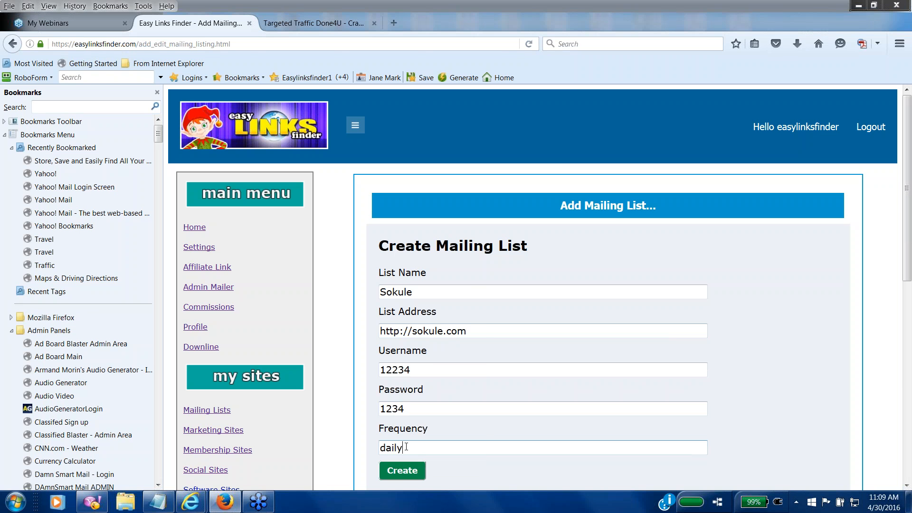
{"action": "key", "text": "BackSpace"}
{"action": "key", "text": "BackSpace"}
{"action": "key", "text": "BackSpace"}
{"action": "key", "text": "BackSpace"}
{"action": "key", "text": "BackSpace"}
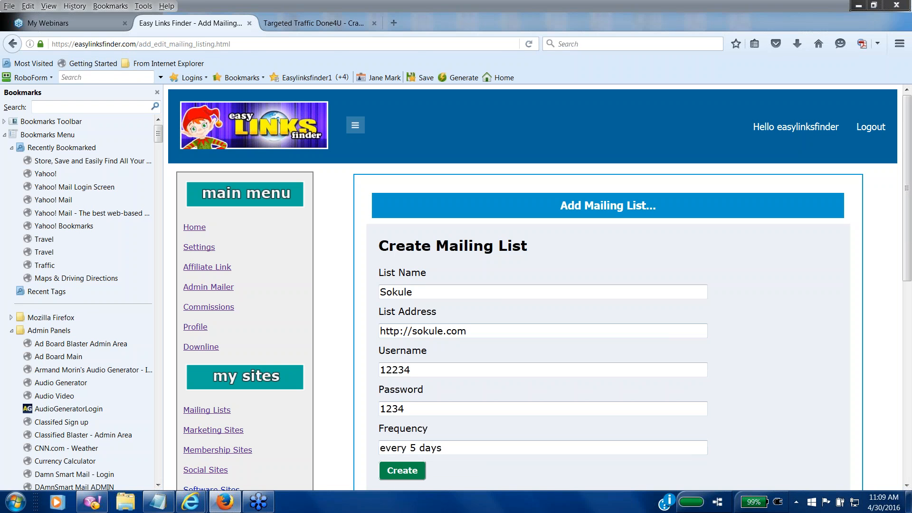
{"action": "left_click", "coordinate": [407, 473]}
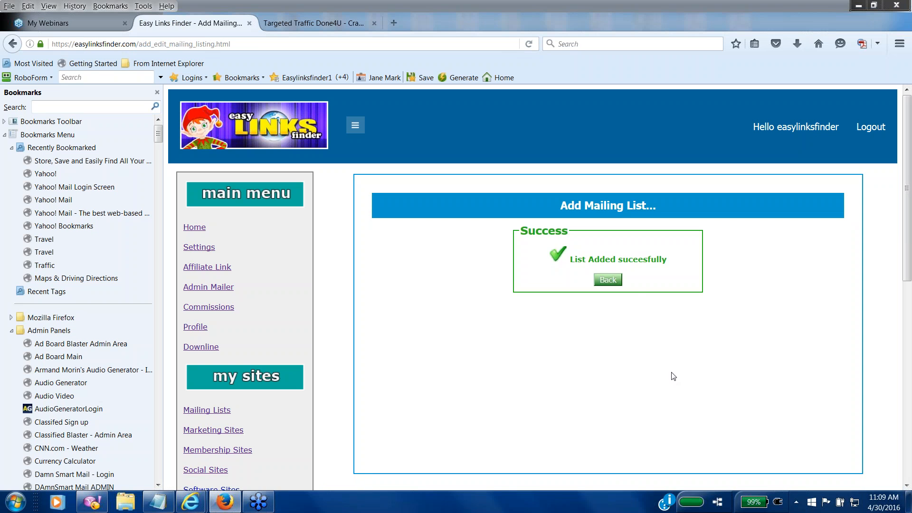
Step: Return to the mailing lists table and show page 3, starting at entry 41 (Mail Quick)
{"action": "left_click", "coordinate": [619, 285]}
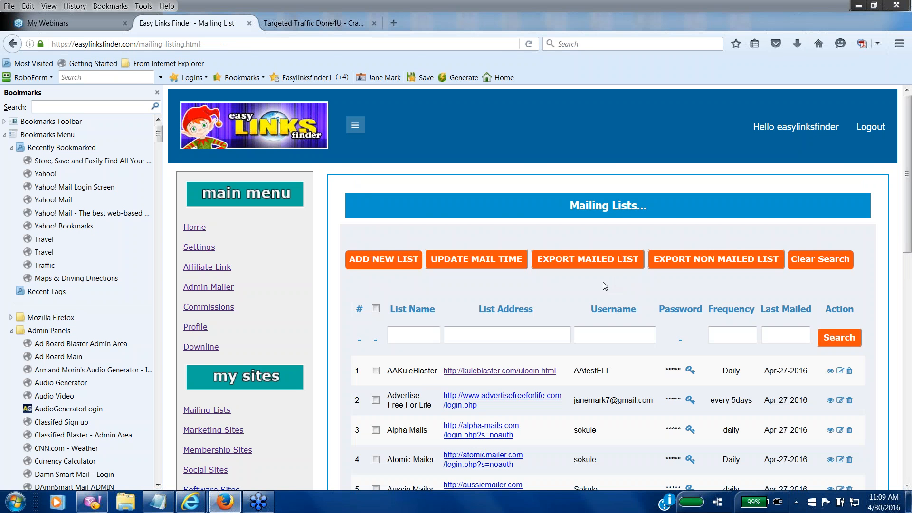
{"action": "left_click", "coordinate": [911, 434]}
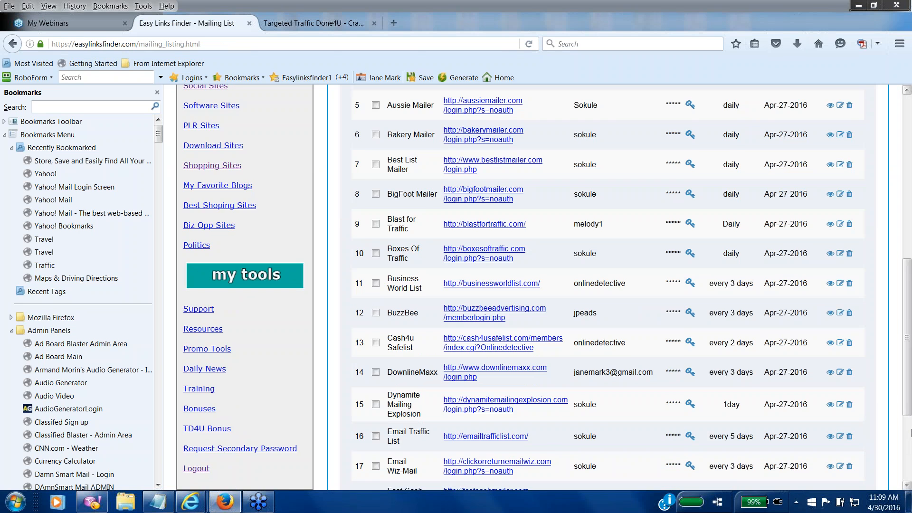
{"action": "left_click", "coordinate": [911, 434]}
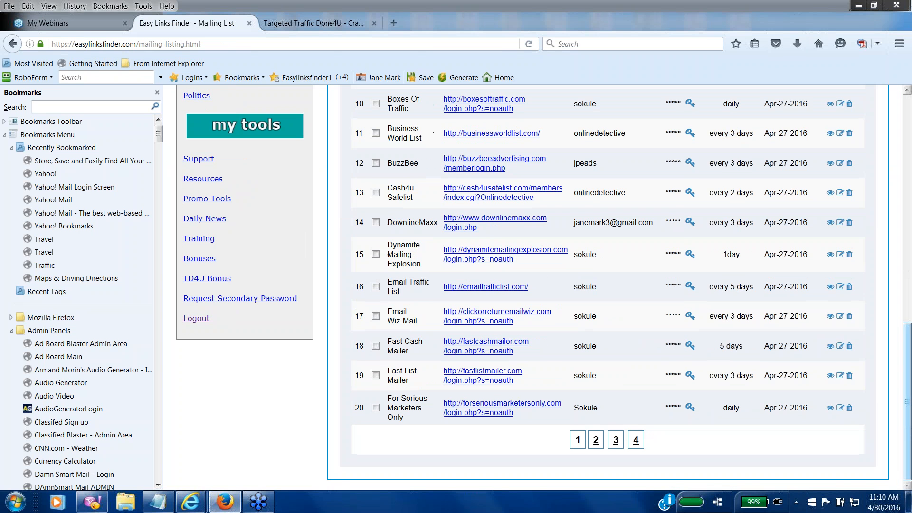
{"action": "left_click", "coordinate": [616, 441]}
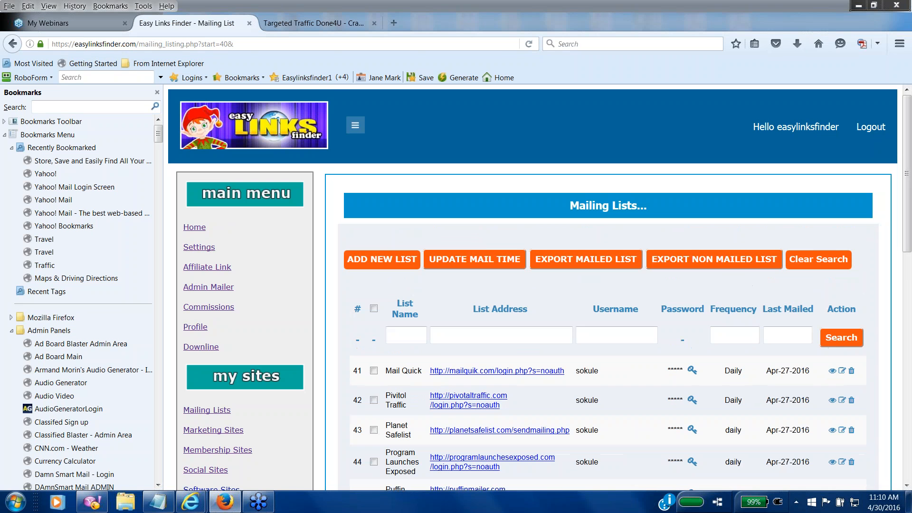
{"action": "left_click", "coordinate": [906, 486]}
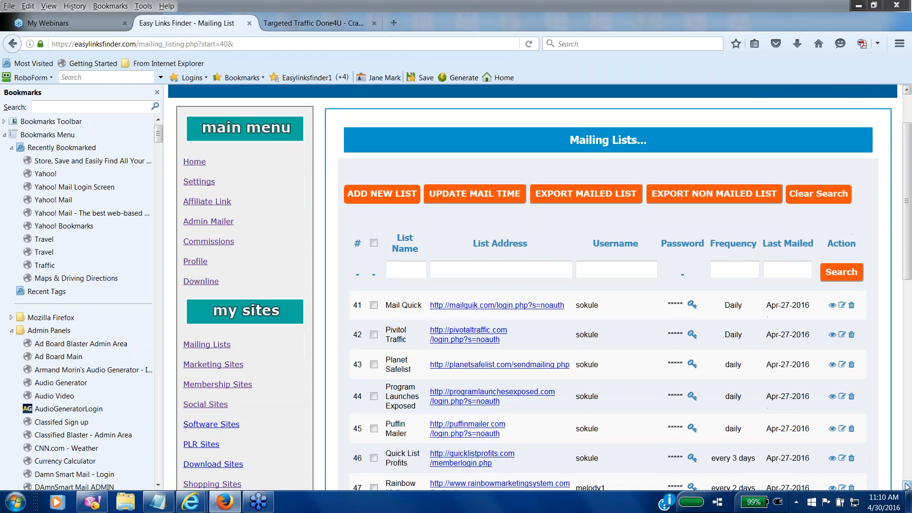
{"action": "left_click", "coordinate": [906, 486]}
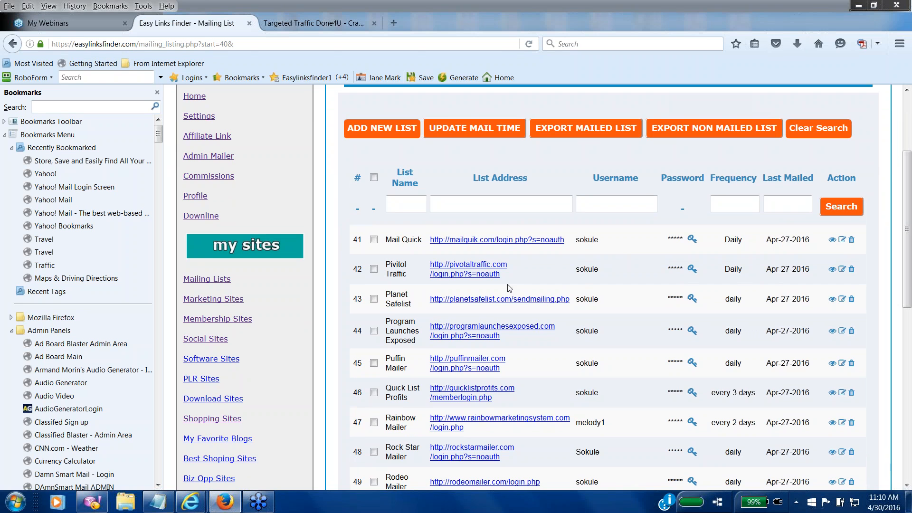
{"action": "left_click", "coordinate": [907, 123]}
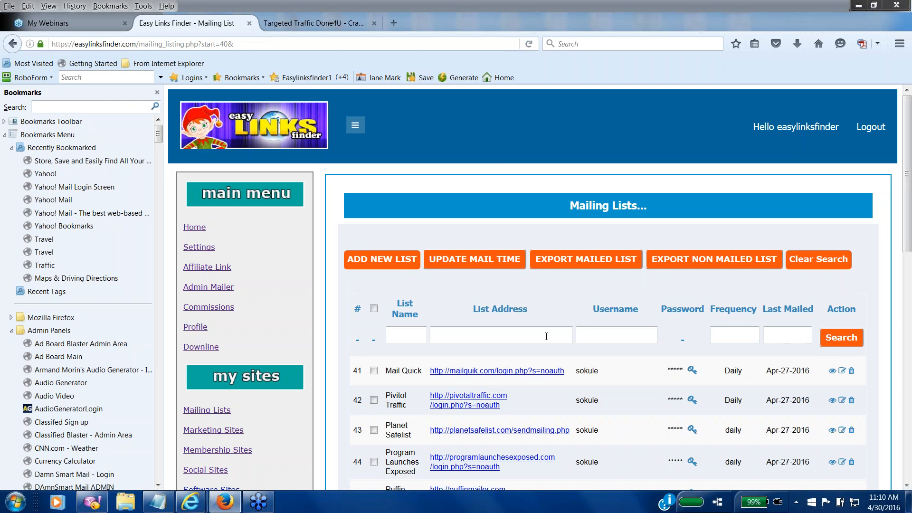
Step: Search the mailing lists for 'sokule', then reload the full table
{"action": "left_click", "coordinate": [417, 334]}
{"action": "type", "text": "sokule"}
{"action": "left_click", "coordinate": [836, 341]}
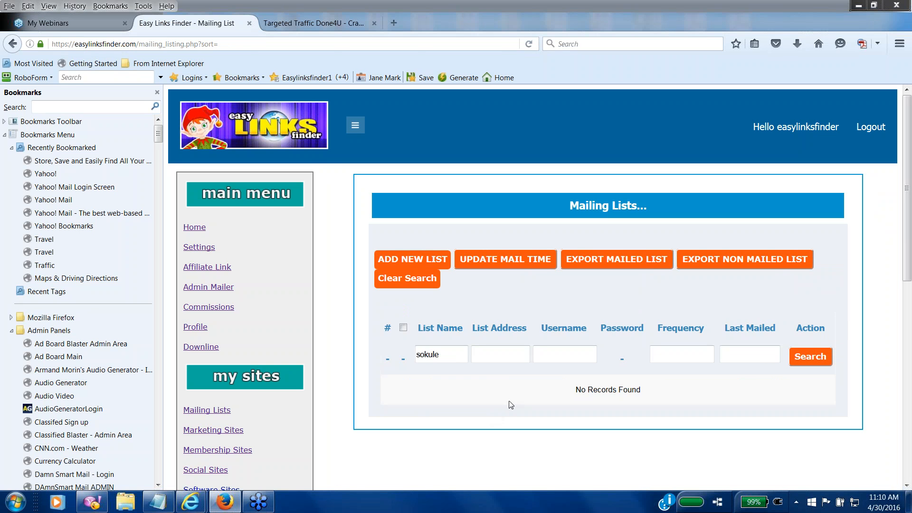
{"action": "left_click", "coordinate": [206, 412]}
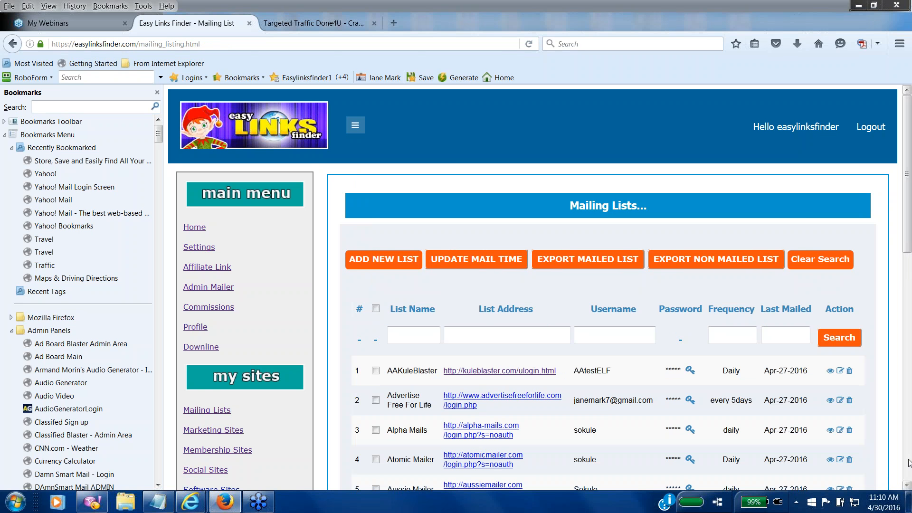
Step: Review page 3 down to entry 60, Viral Inbox, then go back to page 1
{"action": "left_click", "coordinate": [908, 437]}
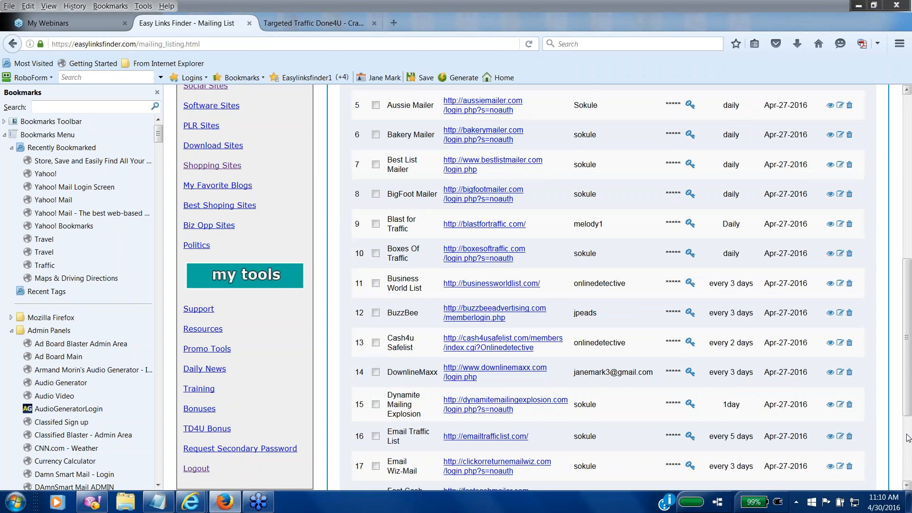
{"action": "left_click", "coordinate": [907, 438]}
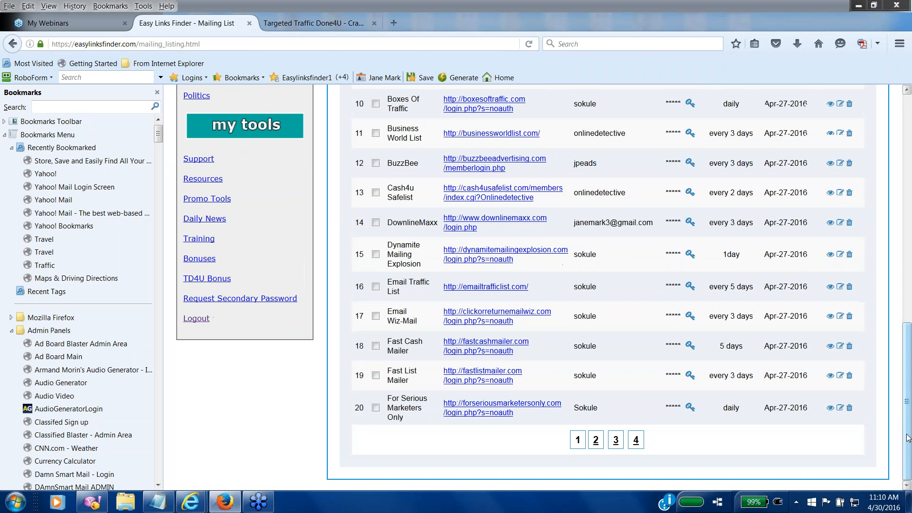
{"action": "left_click", "coordinate": [615, 440]}
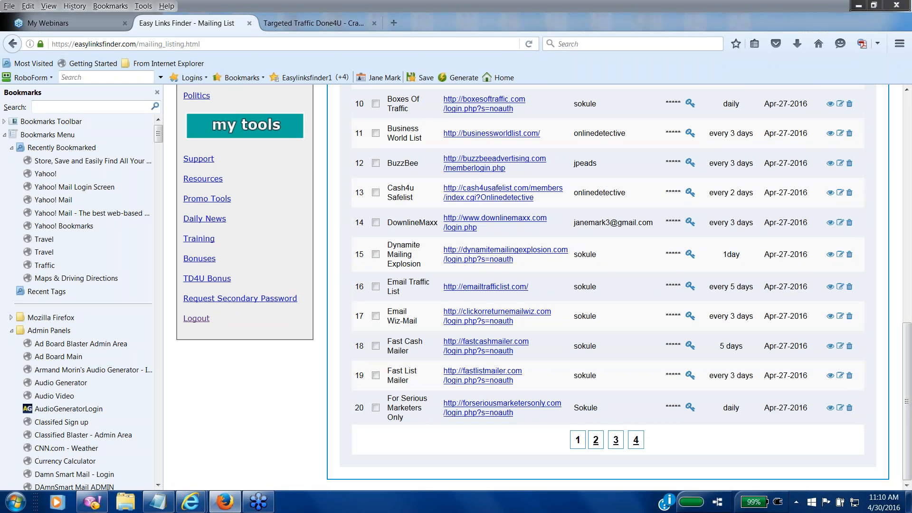
{"action": "left_click", "coordinate": [616, 441]}
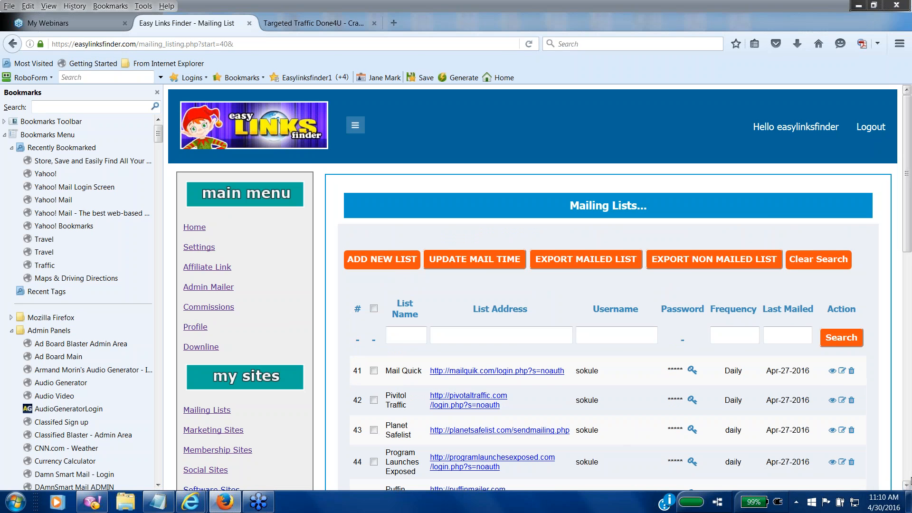
{"action": "left_click", "coordinate": [907, 480]}
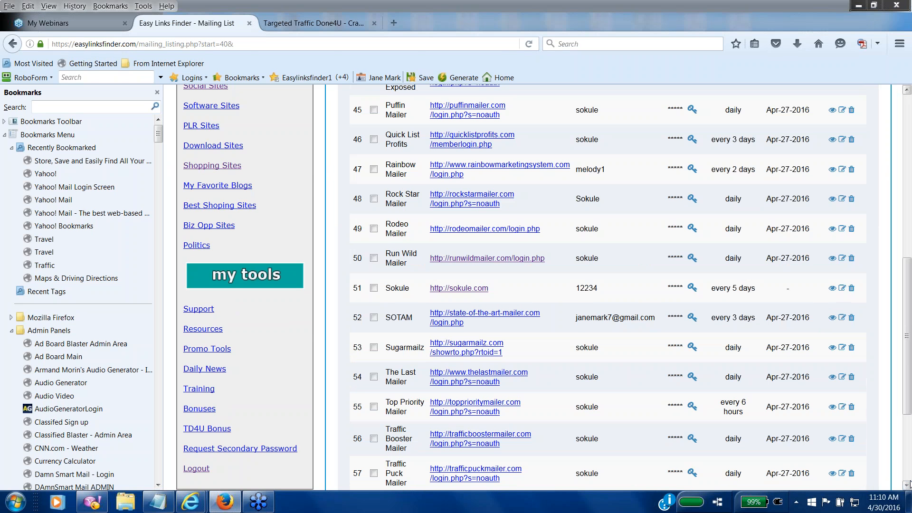
{"action": "left_click", "coordinate": [909, 480]}
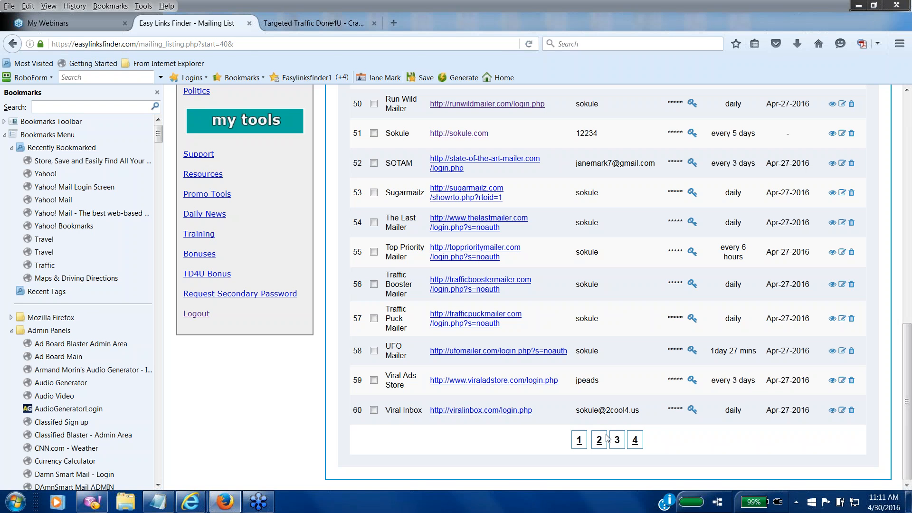
{"action": "left_click", "coordinate": [580, 440]}
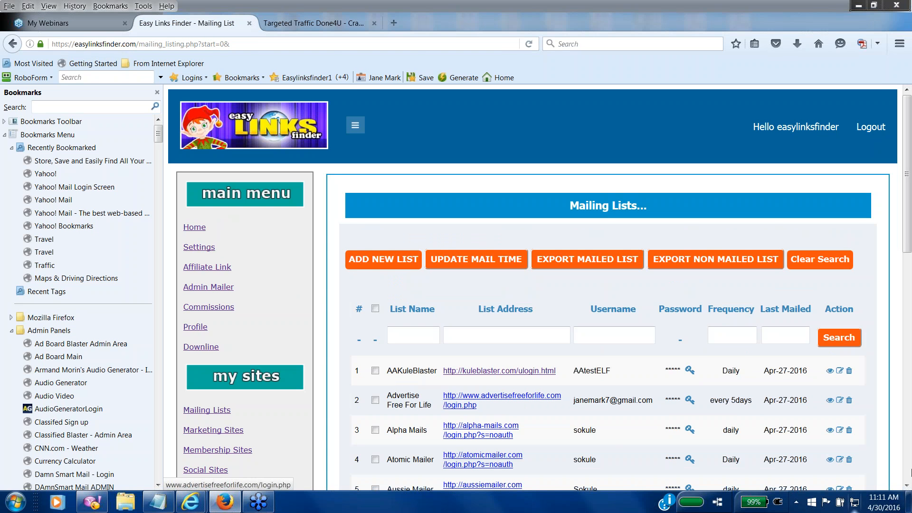
Step: Scroll down the Mailing Lists table and tick row 3, Alpha Mails
{"action": "scroll", "coordinate": [902, 482], "scroll_direction": "down", "scroll_amount": 3}
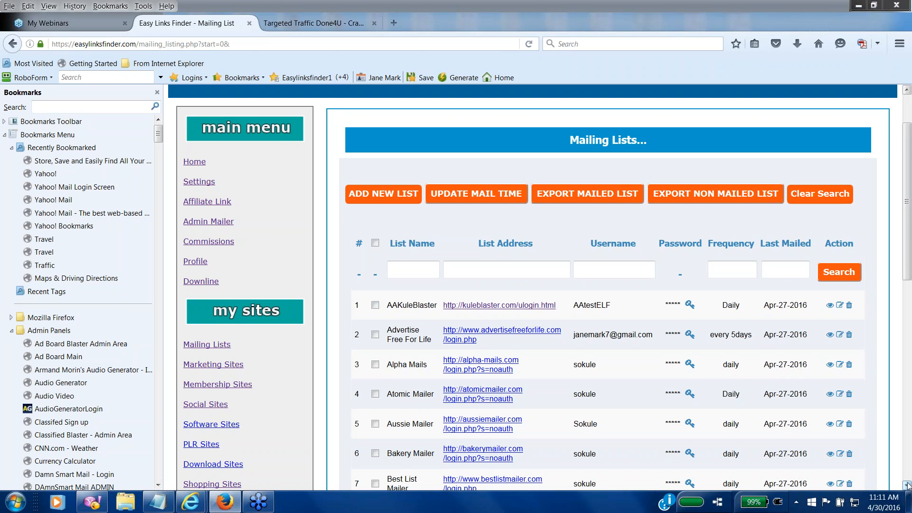
{"action": "scroll", "coordinate": [909, 480], "scroll_direction": "down", "scroll_amount": 3}
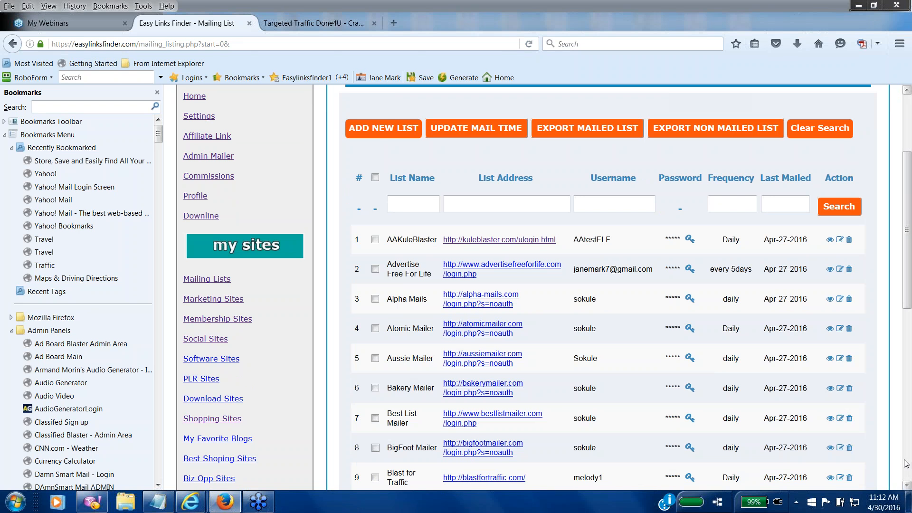
{"action": "left_click", "coordinate": [380, 299]}
Step: Open the Alpha Mails login page and sign in with the saved RoboForm details
{"action": "left_click", "coordinate": [495, 303]}
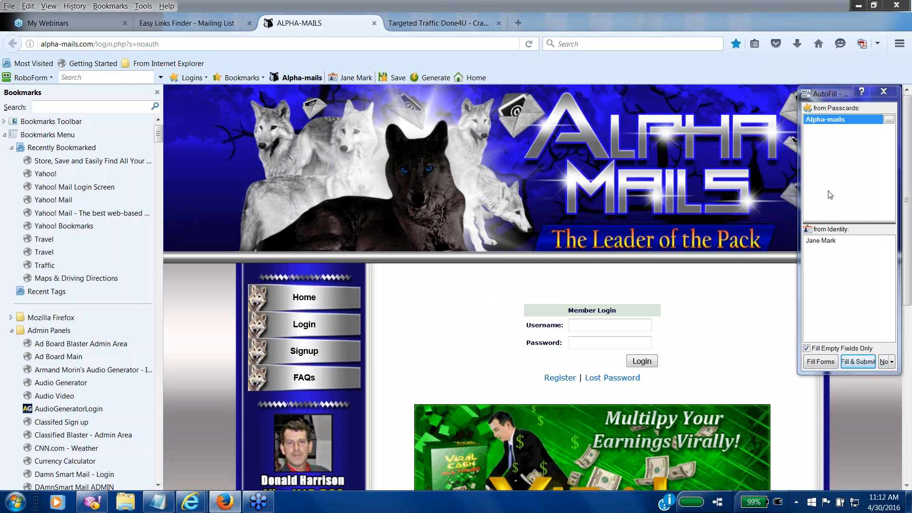
{"action": "left_click", "coordinate": [820, 361]}
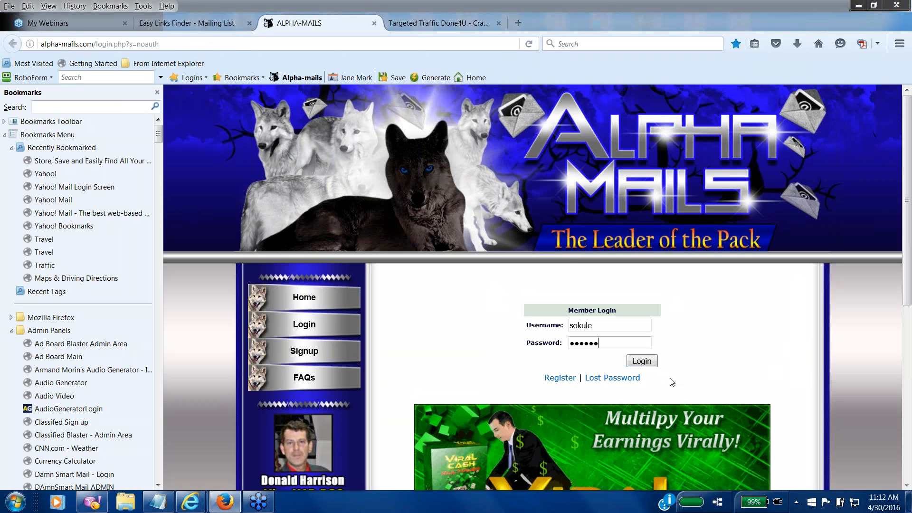
{"action": "left_click", "coordinate": [649, 365]}
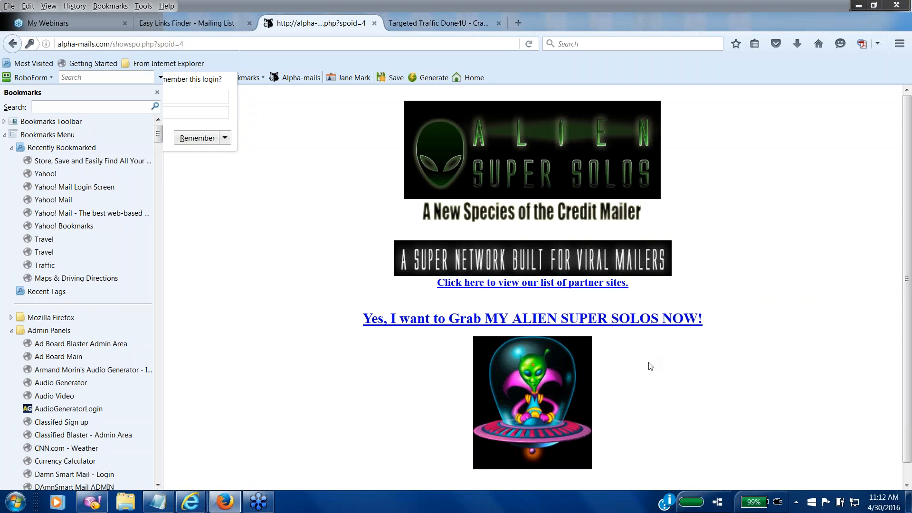
Step: Decline the Alien Super Solos and upgrade offers, skip the spotlight, and open Send Mailing
{"action": "scroll", "coordinate": [670, 428], "scroll_direction": "down", "scroll_amount": 2}
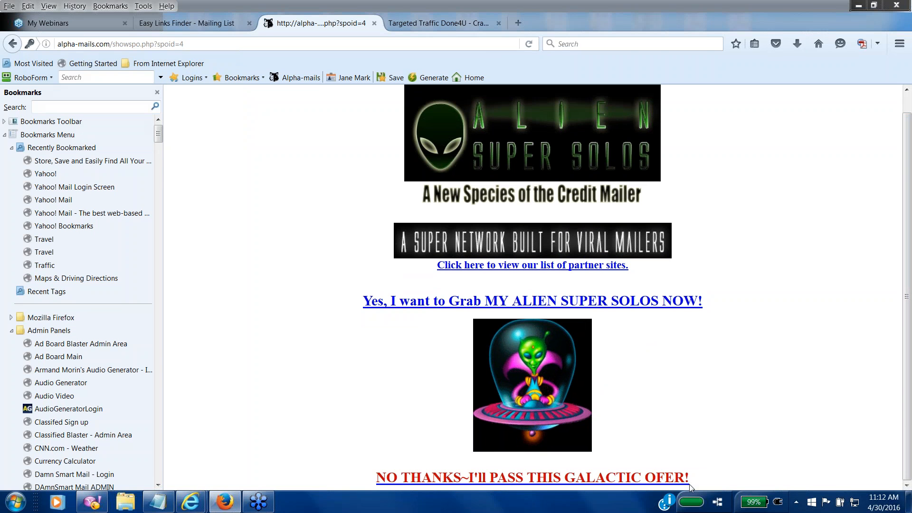
{"action": "left_click", "coordinate": [604, 479]}
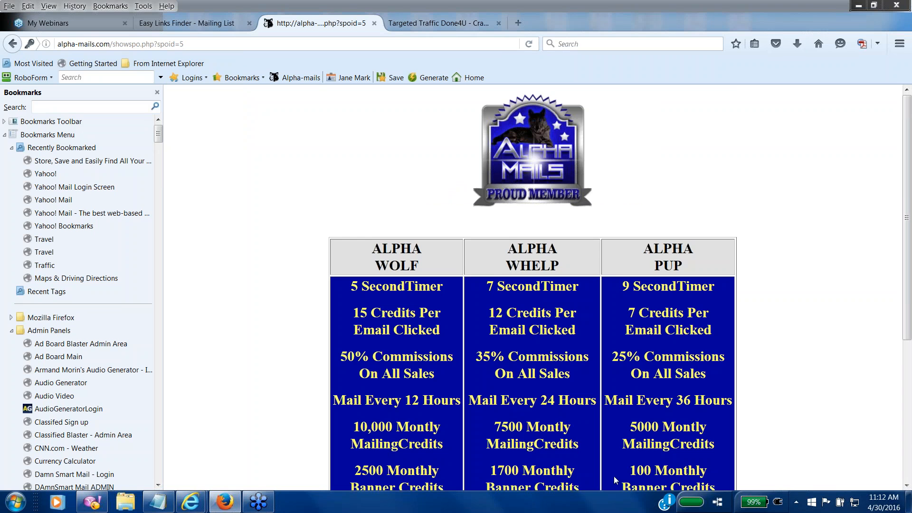
{"action": "scroll", "coordinate": [618, 475], "scroll_direction": "down", "scroll_amount": 5}
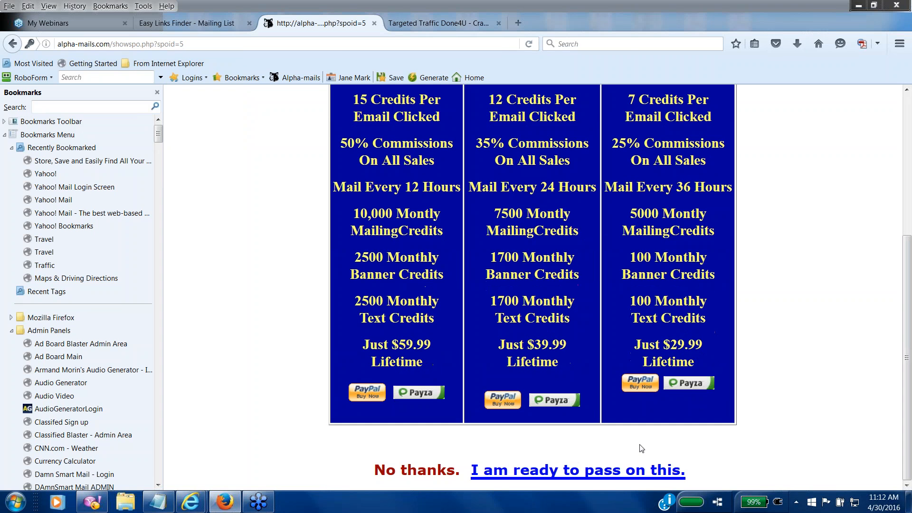
{"action": "left_click", "coordinate": [608, 471]}
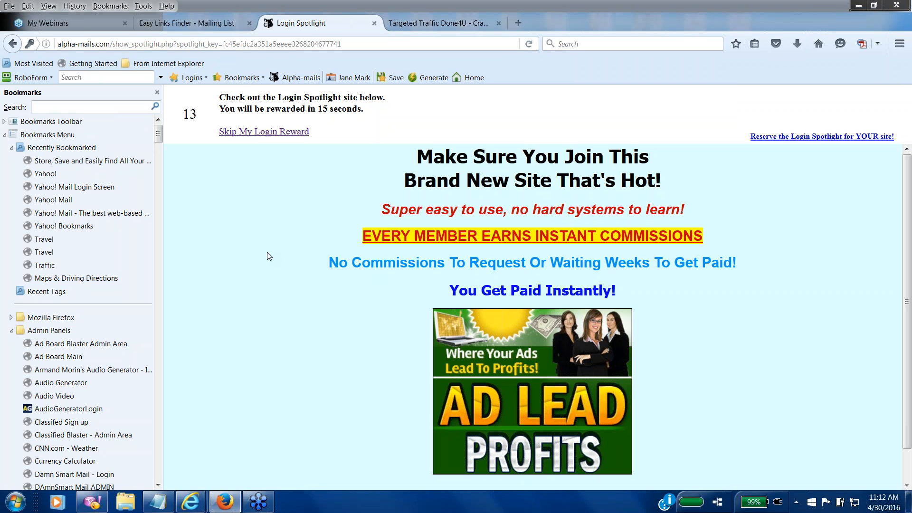
{"action": "left_click", "coordinate": [258, 134]}
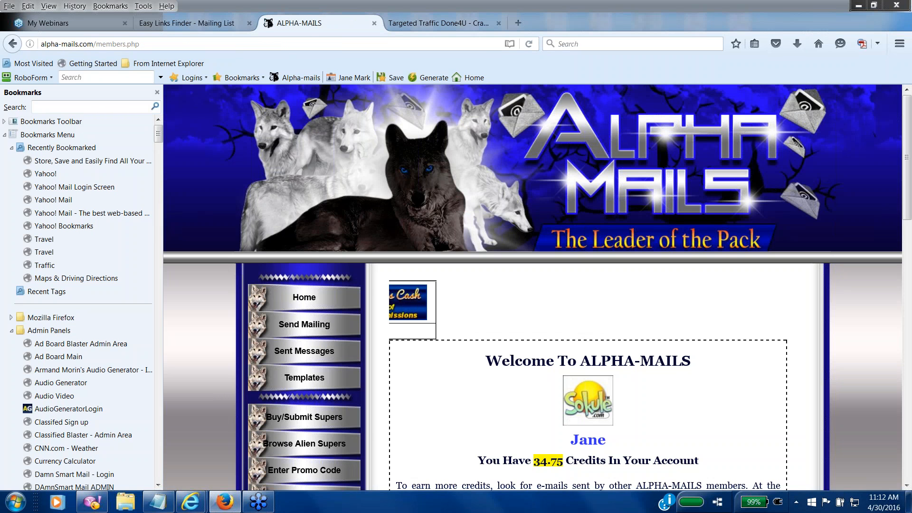
{"action": "left_click", "coordinate": [300, 323]}
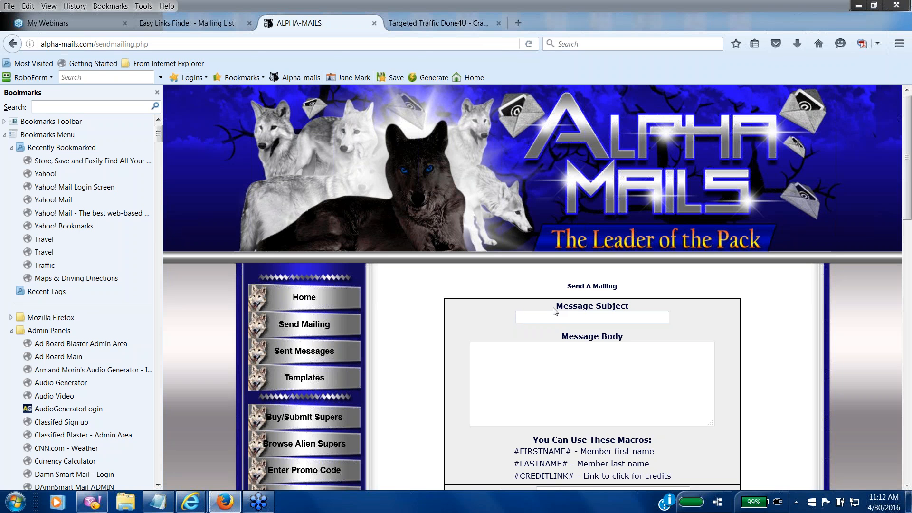
Step: Write the subject 'Easy links Finder Just Launched' and a 'Drop in and say hello' message body
{"action": "type", "text": "Easy links Finder Just Launched"}
{"action": "key", "text": "Tab"}
{"action": "type", "text": "Drop in and say"}
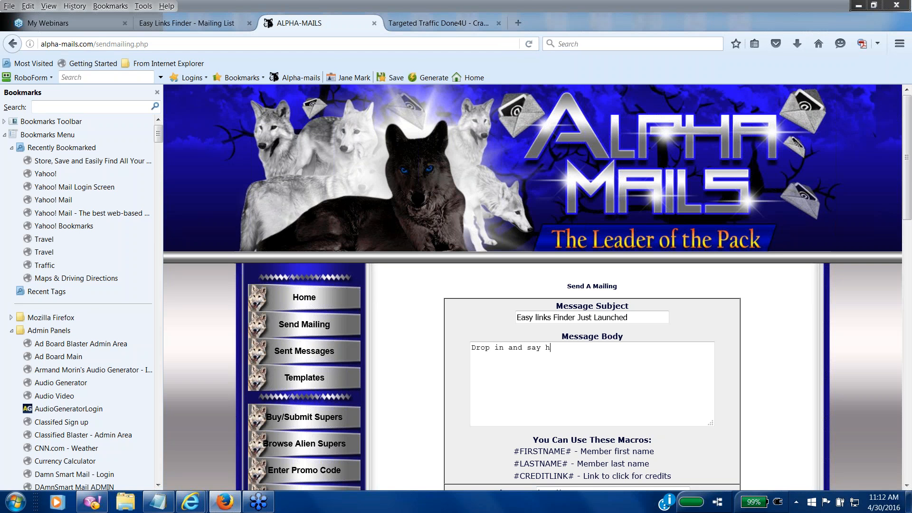
{"action": "type", "text": " hello to a site that will change the wawy y"}
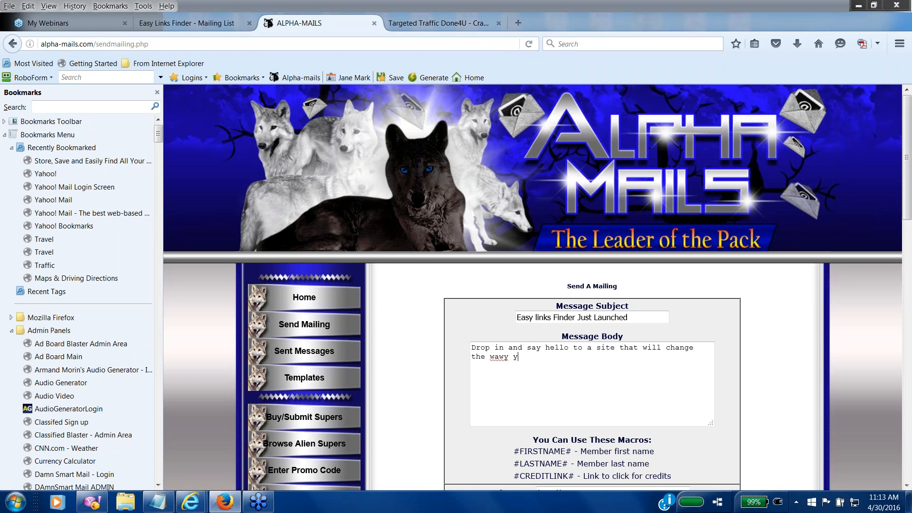
{"action": "type", "text": "ou do business online"}
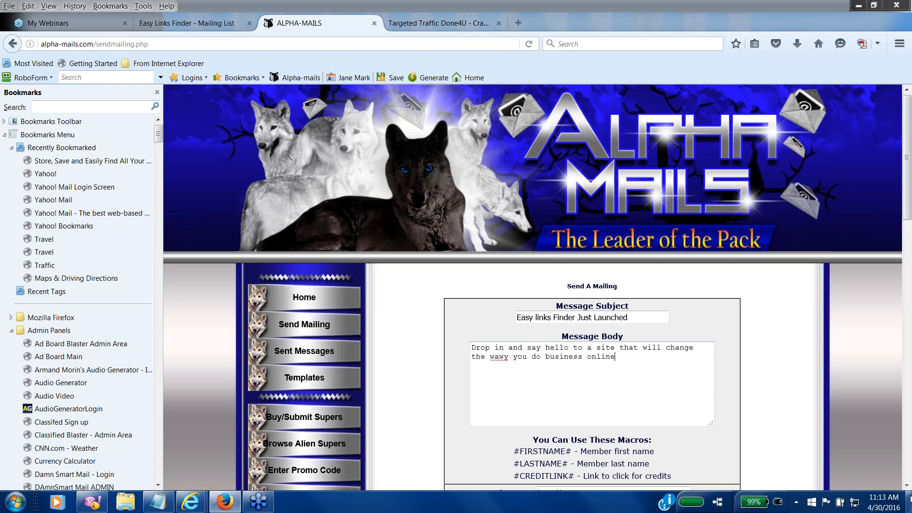
Step: Promote easylinksfinder.com with 34 credits, send and confirm the mailing, then close the window
{"action": "scroll", "coordinate": [631, 352], "scroll_direction": "down", "scroll_amount": 5}
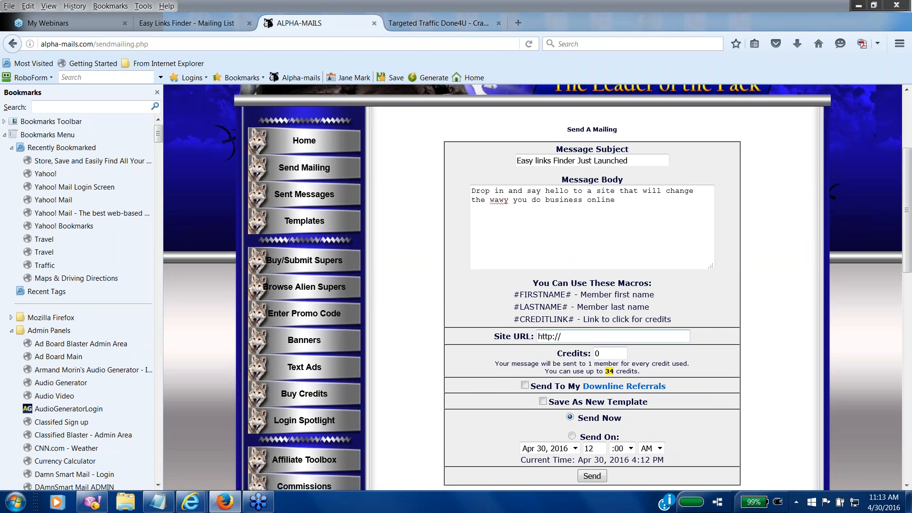
{"action": "type", "text": "easylinksfinder.com"}
{"action": "left_click", "coordinate": [606, 351]}
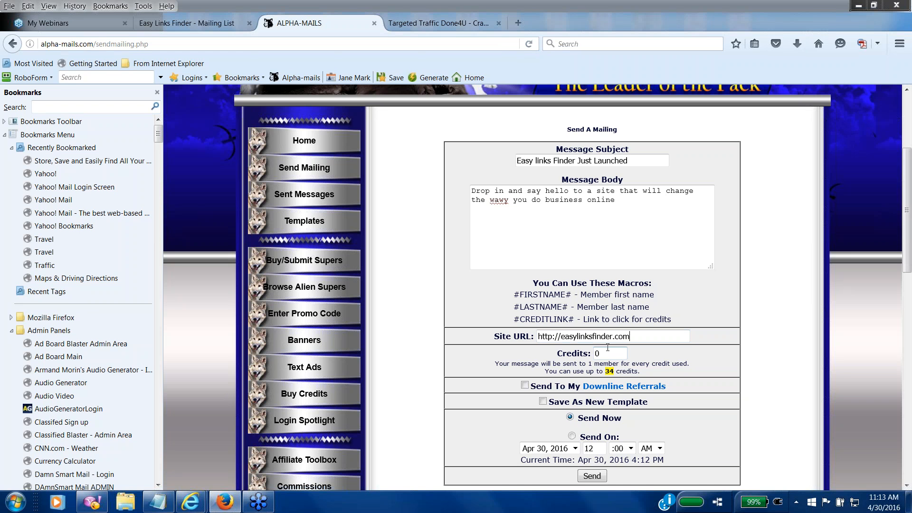
{"action": "key", "text": "BackSpace"}
{"action": "type", "text": "34"}
{"action": "scroll", "coordinate": [682, 415], "scroll_direction": "down", "scroll_amount": 4}
{"action": "left_click", "coordinate": [594, 369]}
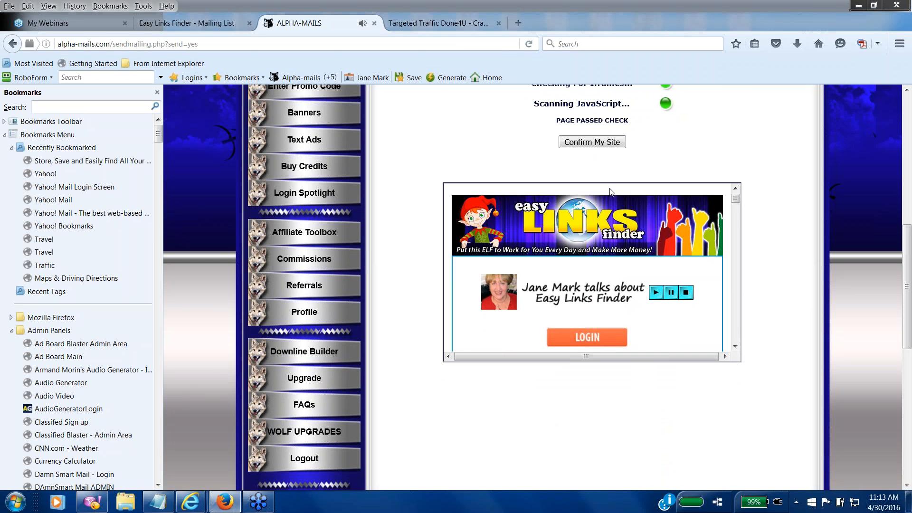
{"action": "left_click", "coordinate": [592, 143]}
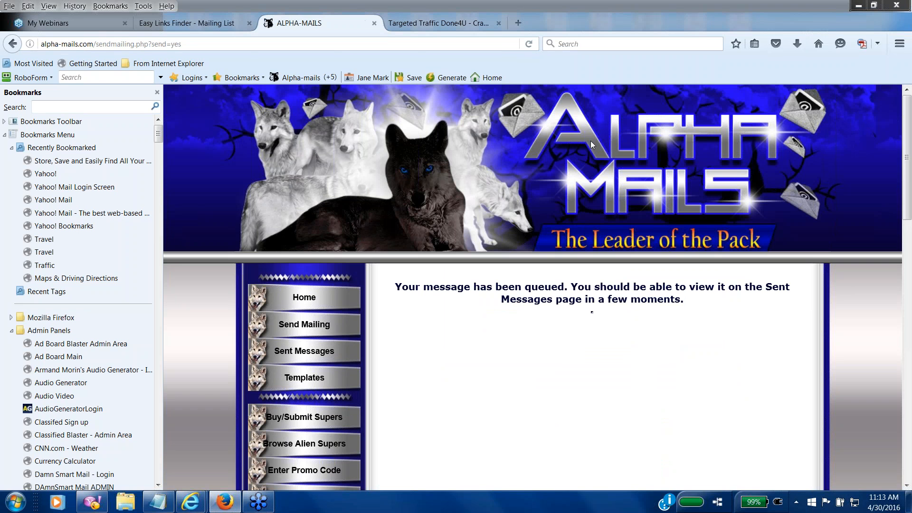
{"action": "left_click", "coordinate": [890, 5]}
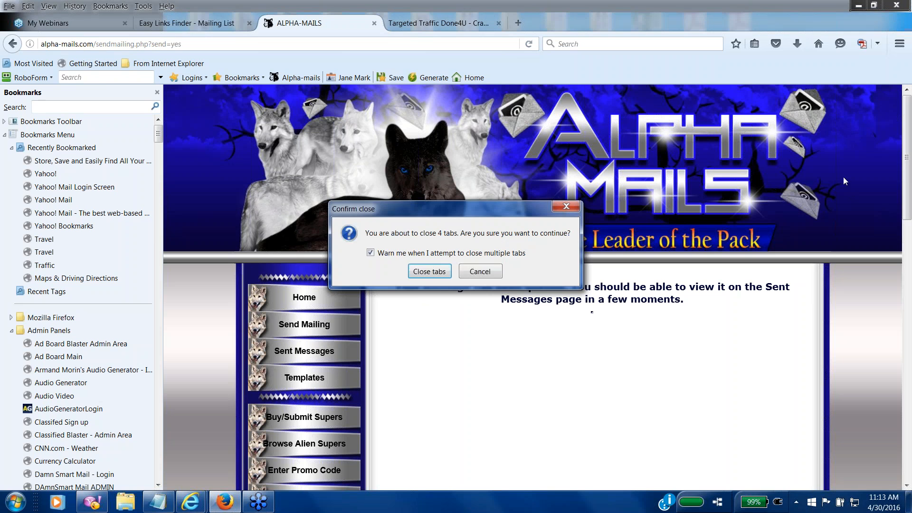
Step: Close all Firefox tabs, then load the Easy Links Finder site in a new tab
{"action": "left_click", "coordinate": [429, 272]}
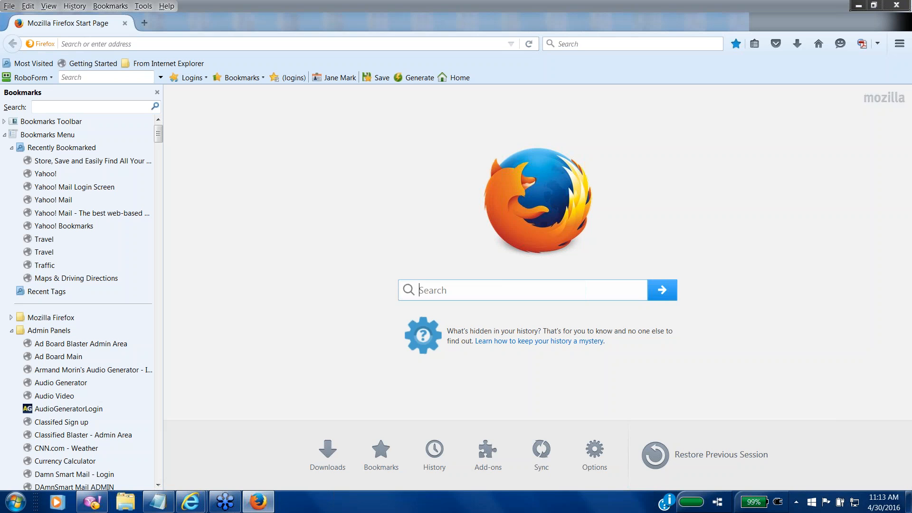
{"action": "left_click", "coordinate": [145, 22]}
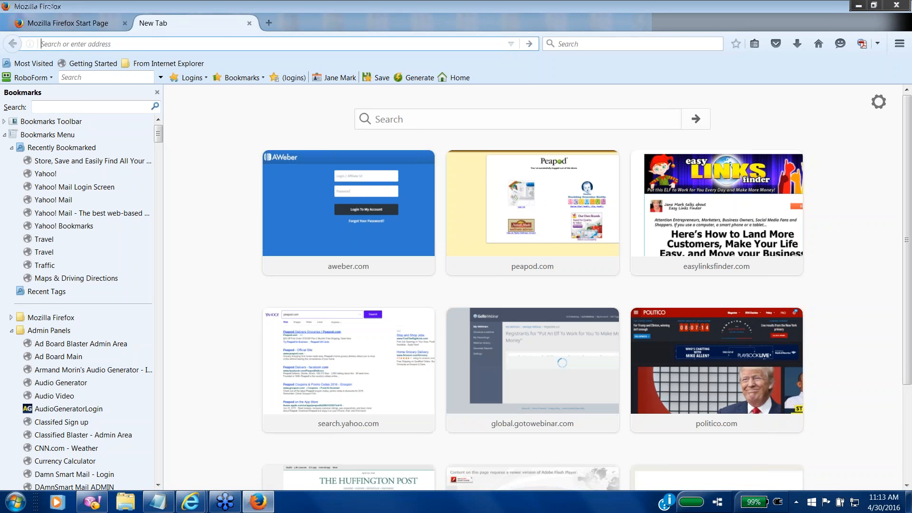
{"action": "type", "text": "http://"}
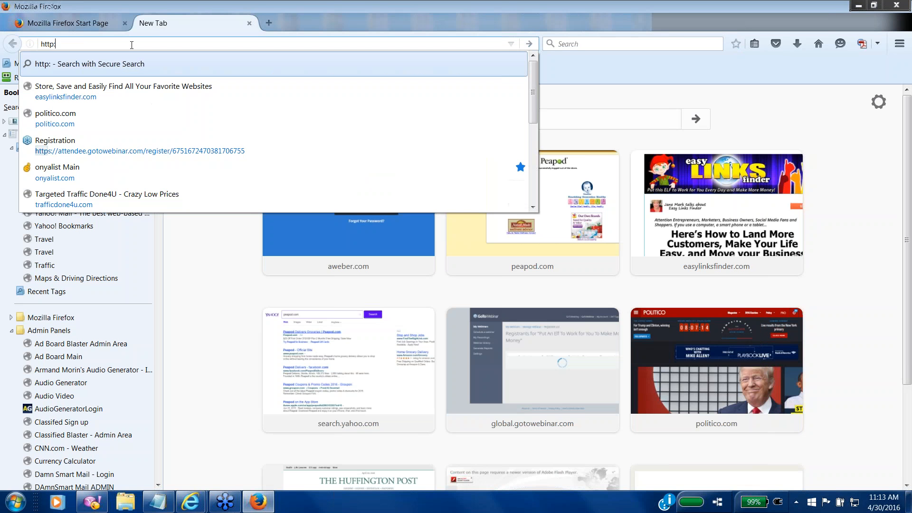
{"action": "type", "text": "eas"}
{"action": "key", "text": "Return"}
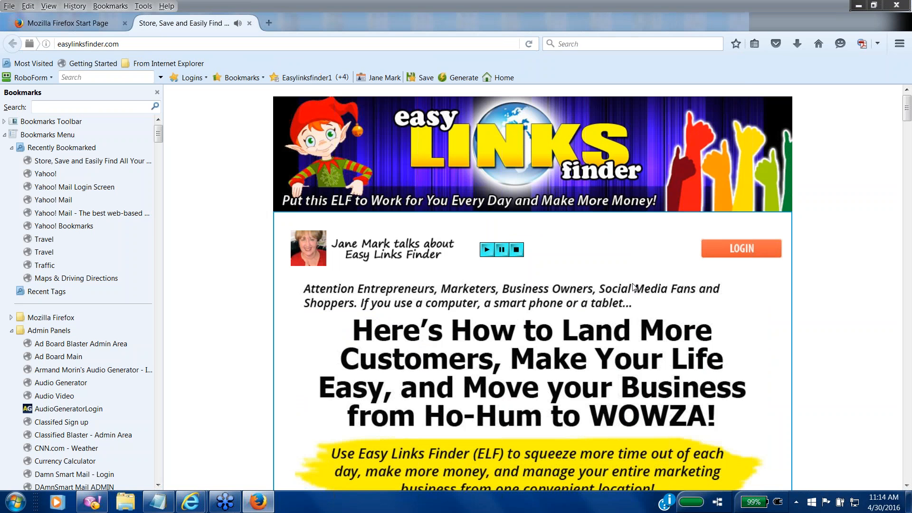
Step: Log back in with the saved login and open the Mailing Lists page
{"action": "left_click", "coordinate": [760, 251]}
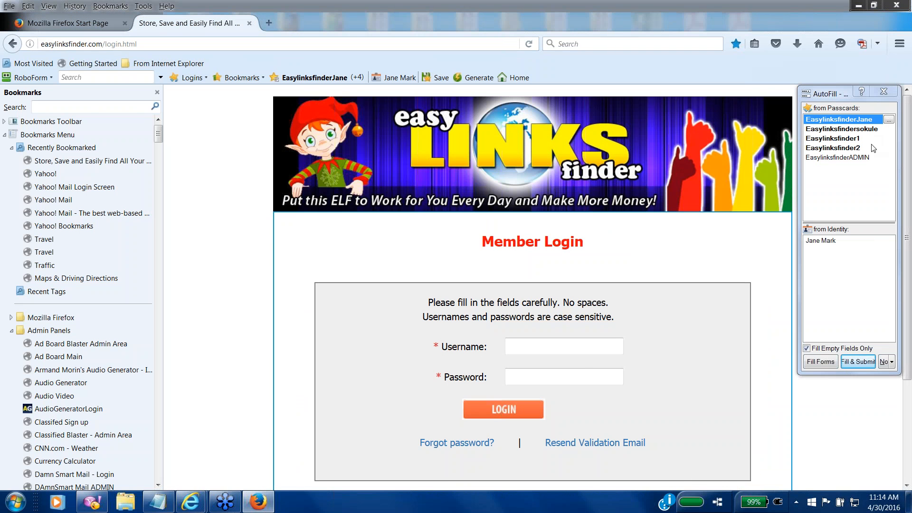
{"action": "left_click", "coordinate": [858, 362]}
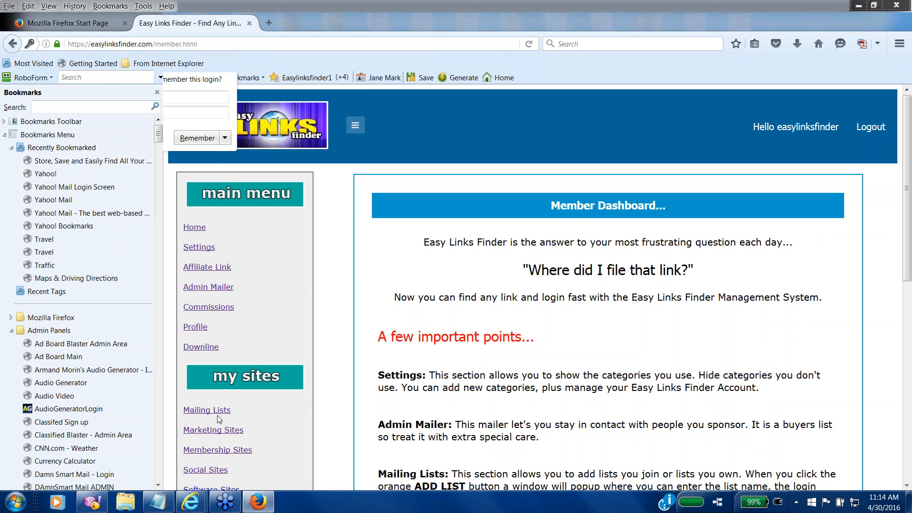
{"action": "left_click", "coordinate": [219, 416]}
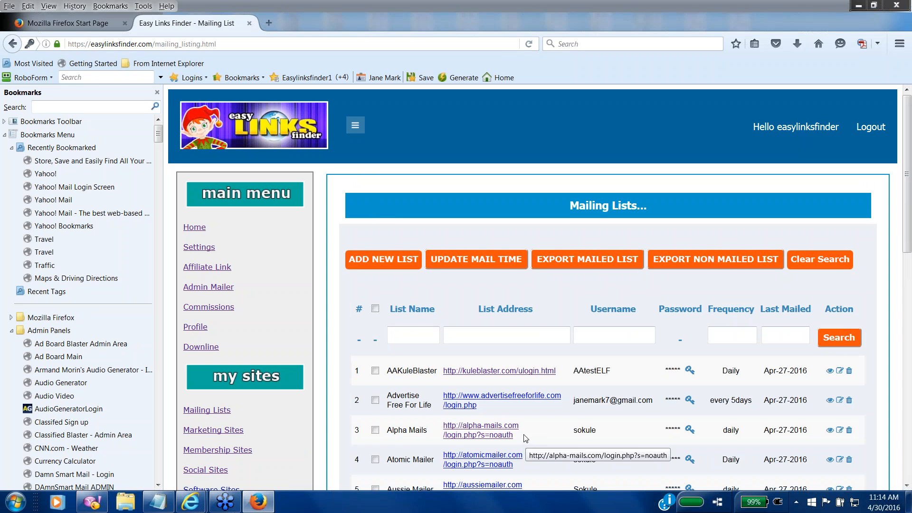
Step: Update Alpha Mails' mail time so Last Mailed reads Apr-30-2016, then return to the table
{"action": "left_click", "coordinate": [375, 431]}
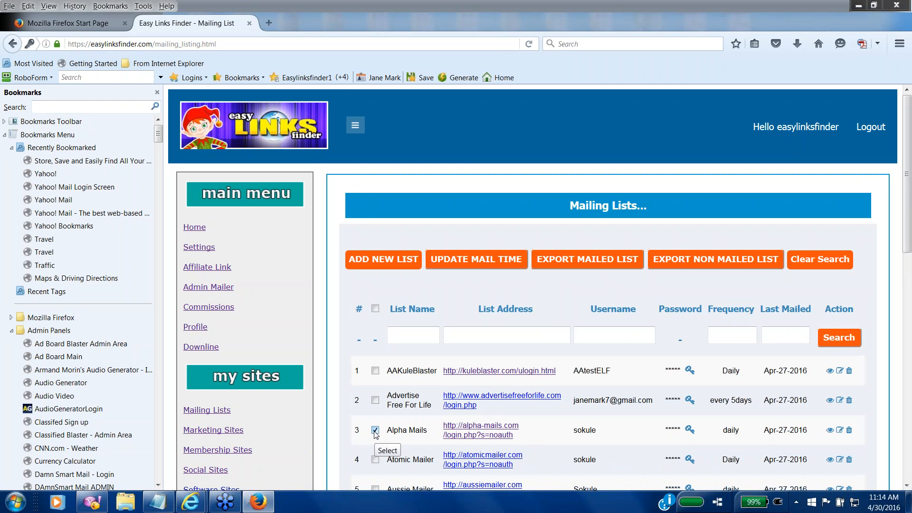
{"action": "left_click", "coordinate": [469, 259]}
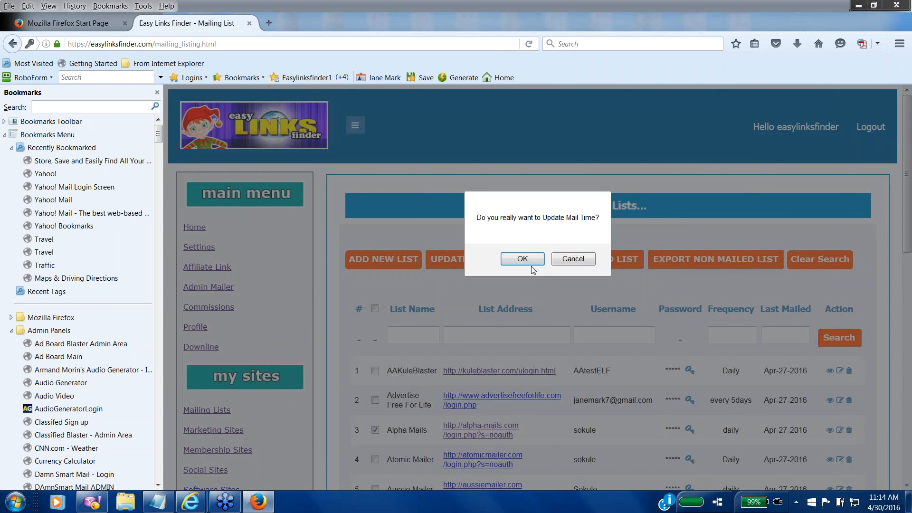
{"action": "left_click", "coordinate": [531, 261]}
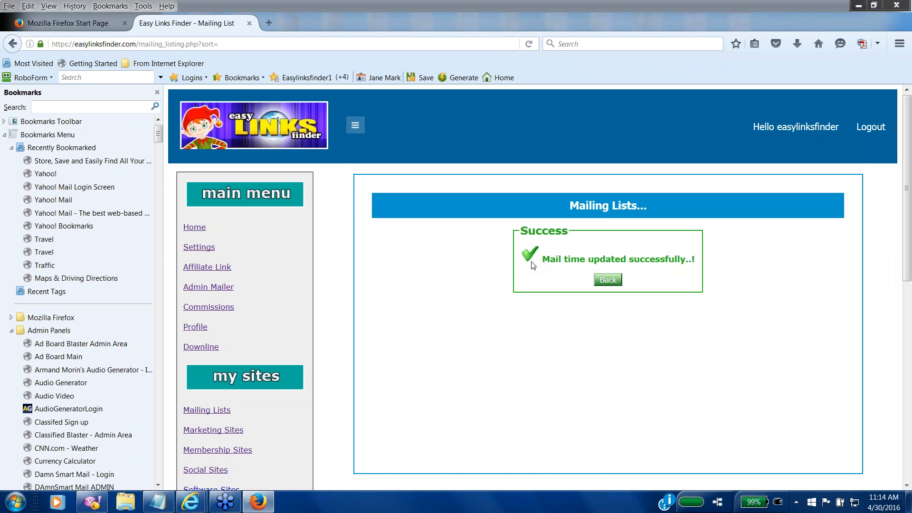
{"action": "left_click", "coordinate": [620, 283]}
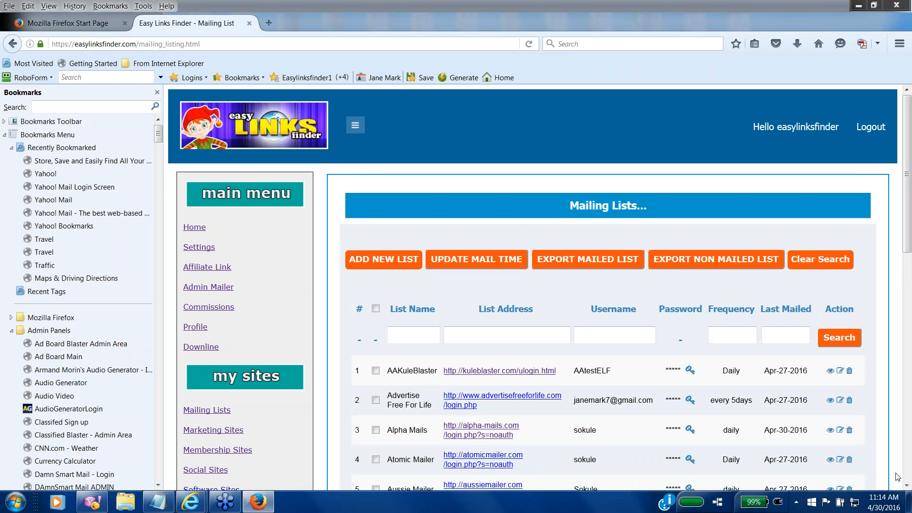
Step: Update Atomic Mailer's mail time so its Last Mailed date reads Apr-30-2016
{"action": "scroll", "coordinate": [883, 478], "scroll_direction": "down", "scroll_amount": 2}
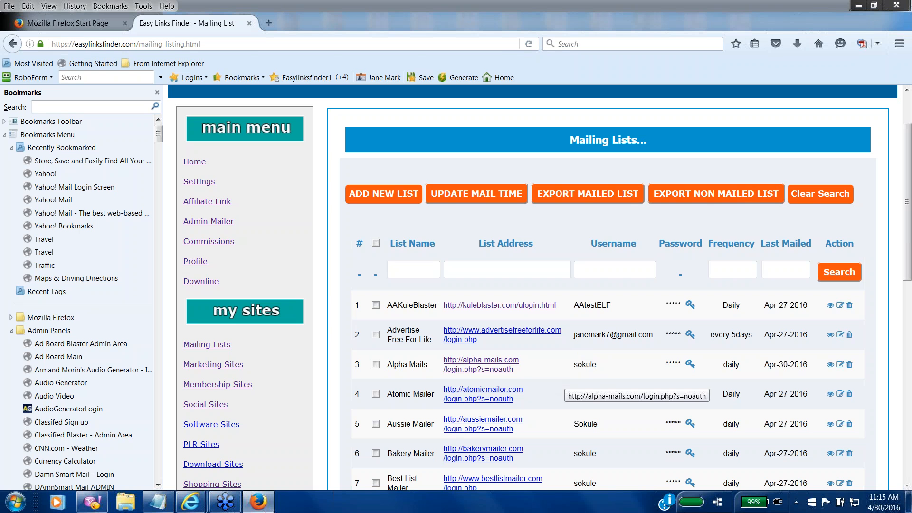
{"action": "left_click", "coordinate": [376, 394]}
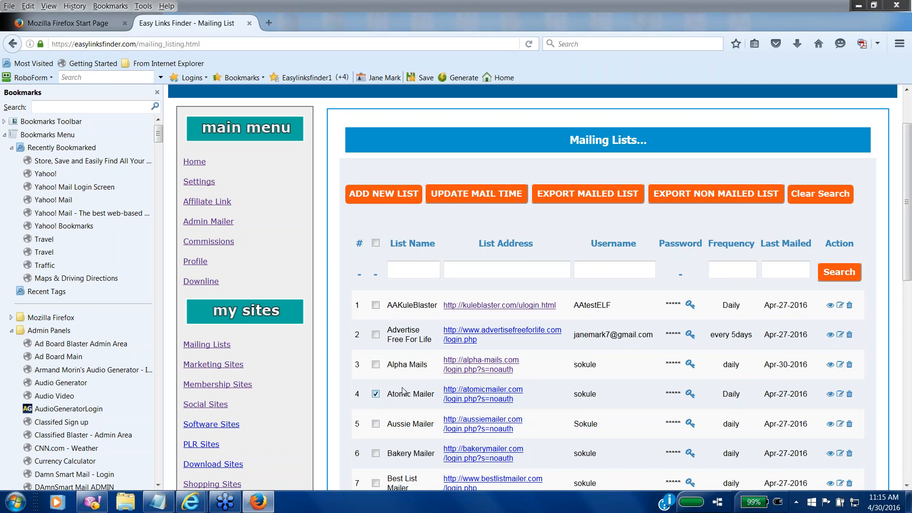
{"action": "left_click", "coordinate": [471, 191]}
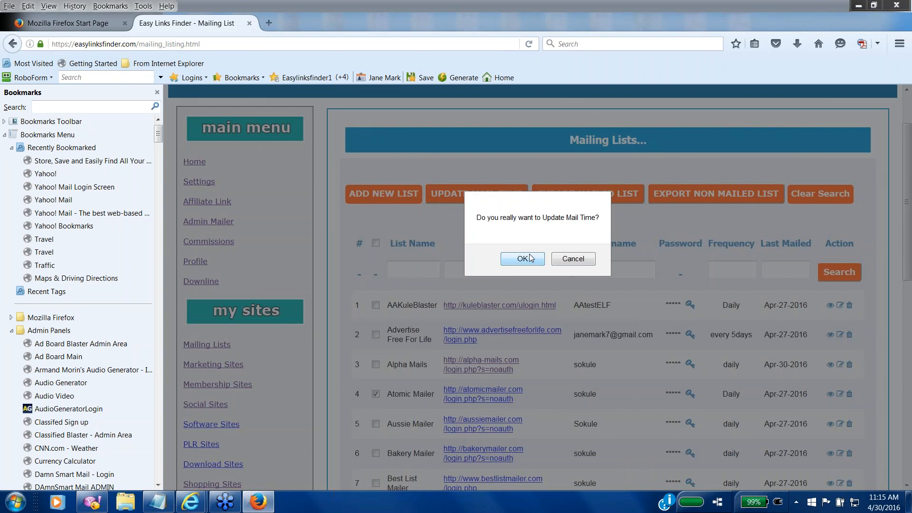
{"action": "left_click", "coordinate": [531, 258]}
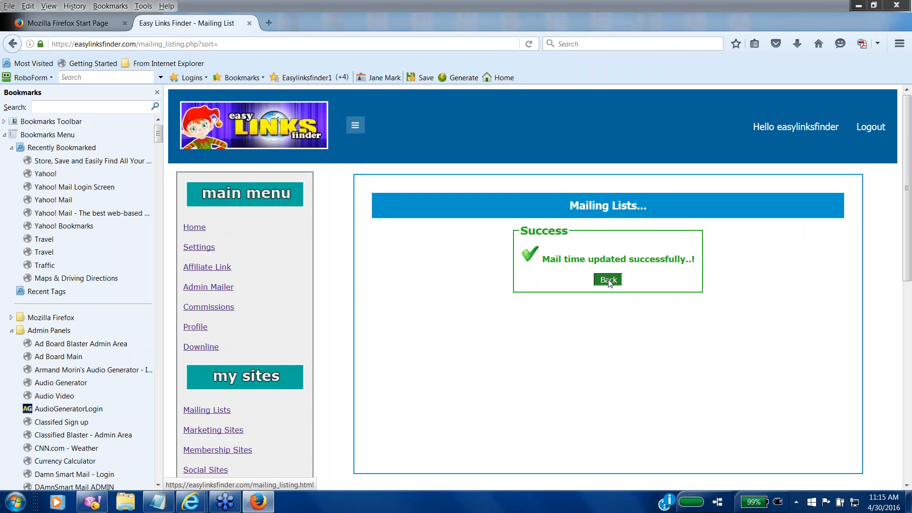
{"action": "left_click", "coordinate": [608, 279]}
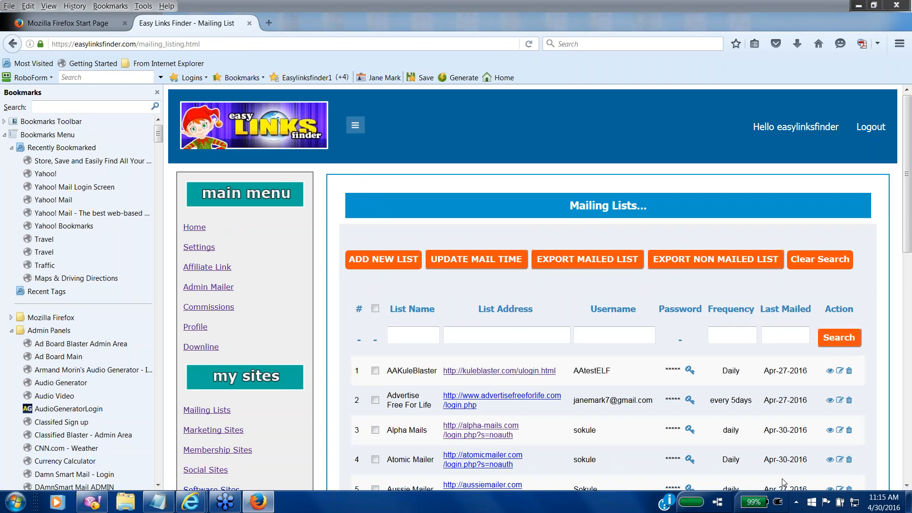
{"action": "left_click", "coordinate": [907, 486]}
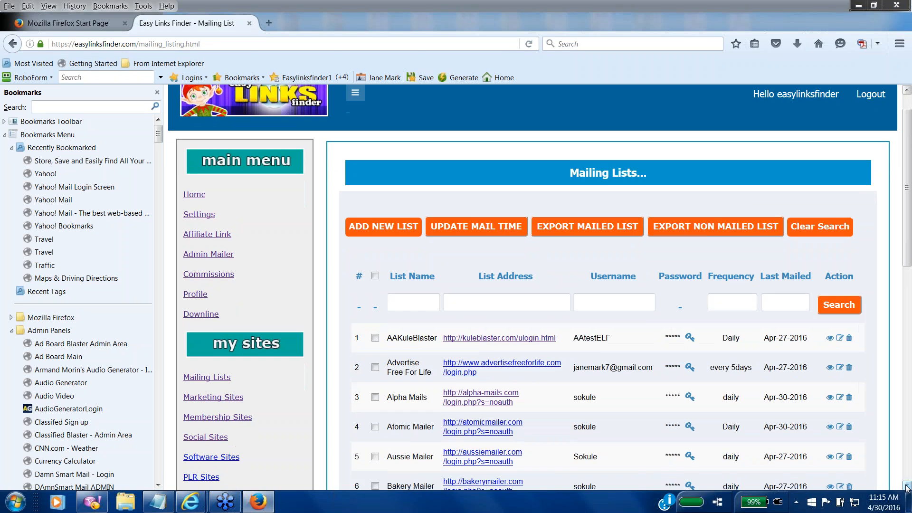
{"action": "left_click", "coordinate": [907, 486]}
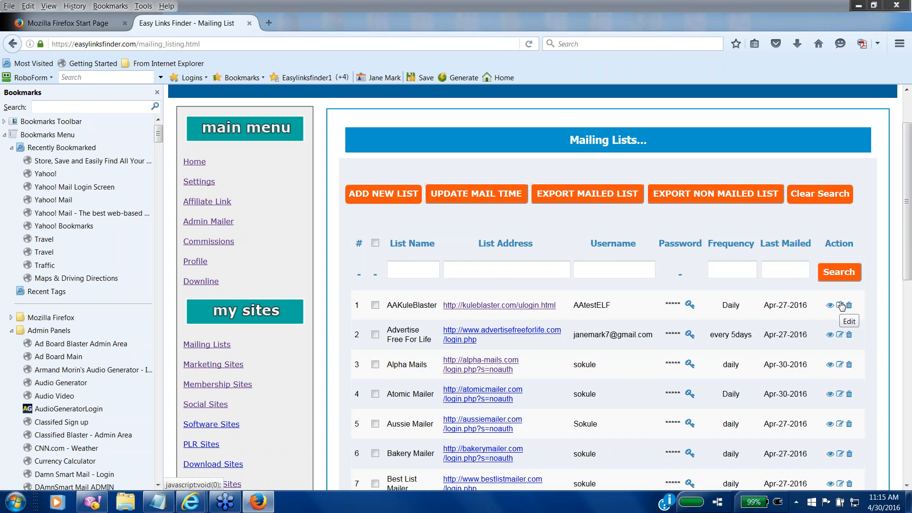
Step: Start editing AAKuleBlaster and copy the secondary password from Notepad
{"action": "left_click", "coordinate": [840, 305]}
{"action": "left_click", "coordinate": [842, 307]}
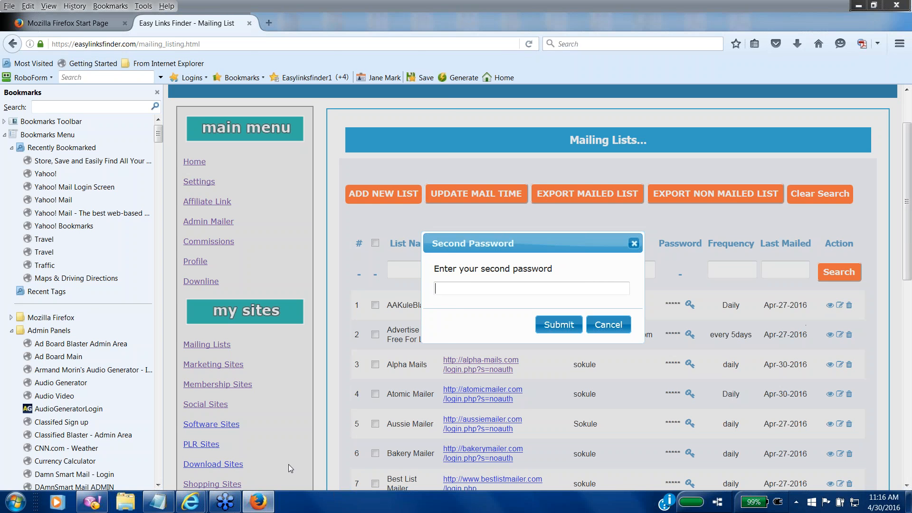
{"action": "left_click", "coordinate": [151, 504]}
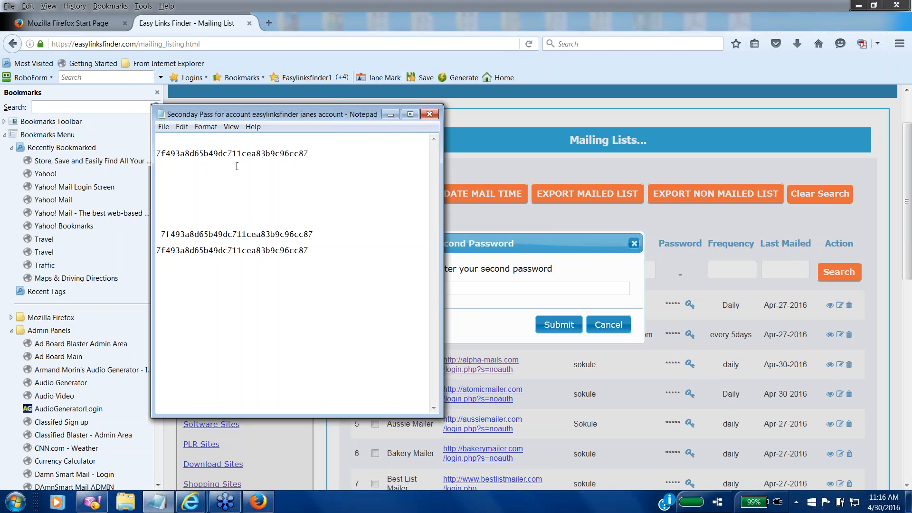
{"action": "double_click", "coordinate": [289, 151]}
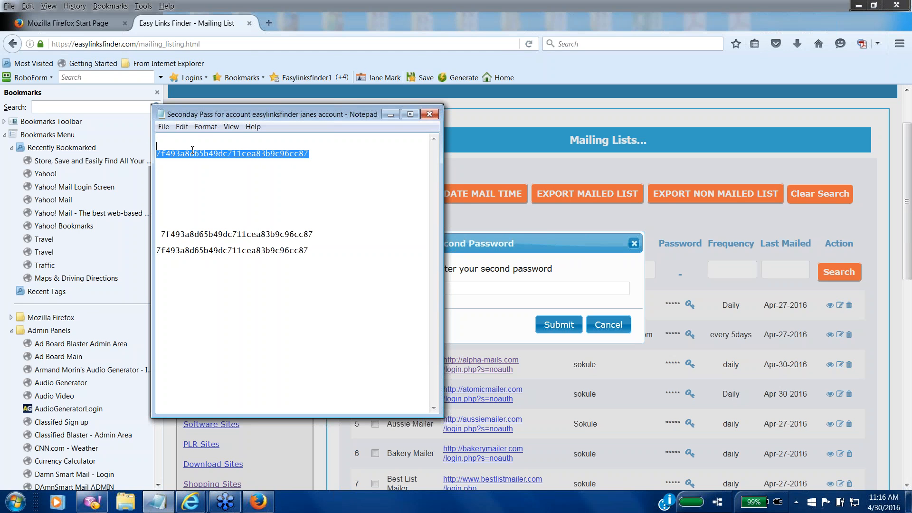
{"action": "right_click", "coordinate": [192, 149]}
{"action": "left_click", "coordinate": [220, 186]}
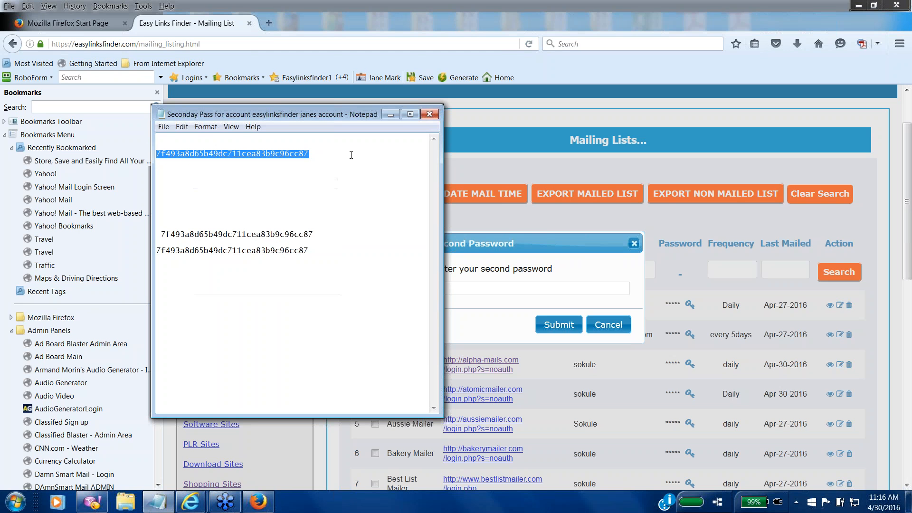
{"action": "left_click", "coordinate": [393, 115]}
Step: Paste the secondary password into the prompt and submit it
{"action": "left_click", "coordinate": [444, 288]}
{"action": "right_click", "coordinate": [449, 285]}
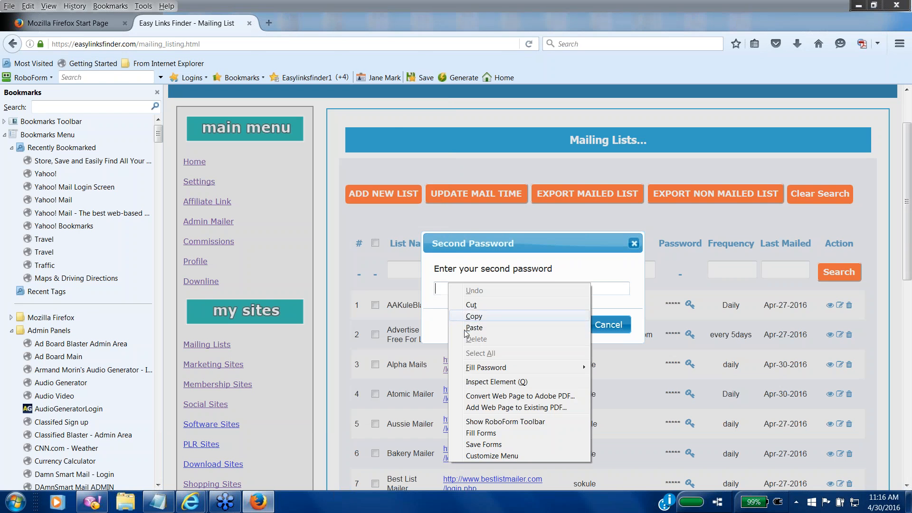
{"action": "left_click", "coordinate": [470, 328]}
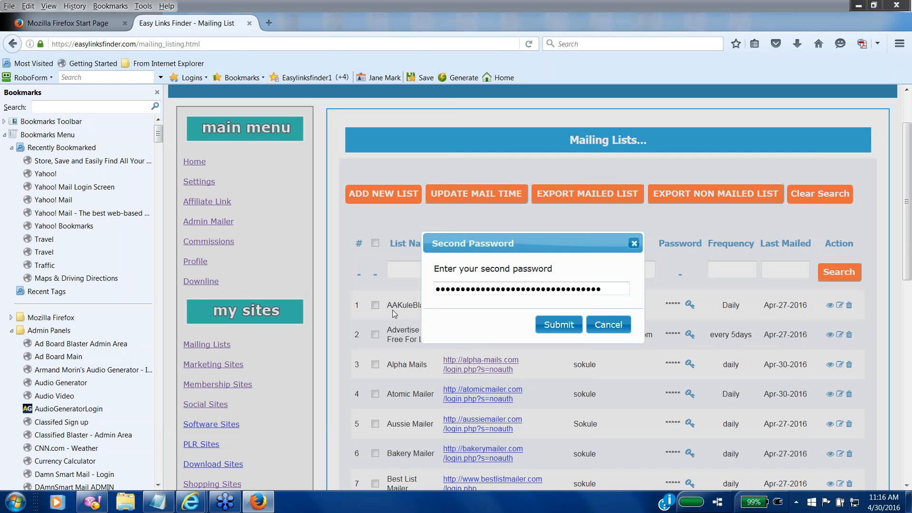
{"action": "left_click", "coordinate": [556, 324]}
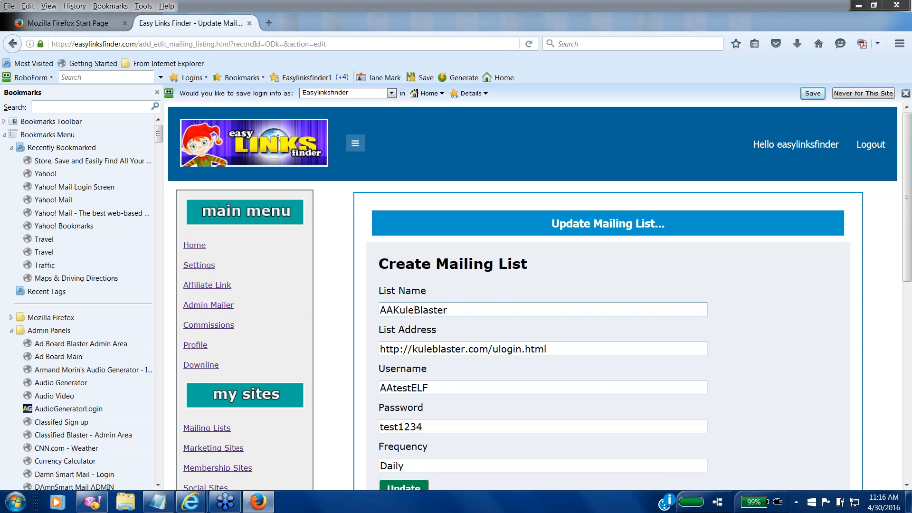
Step: Replace the AAKuleBlaster list's old password with the new list password
{"action": "left_click", "coordinate": [907, 486]}
{"action": "left_click", "coordinate": [907, 485]}
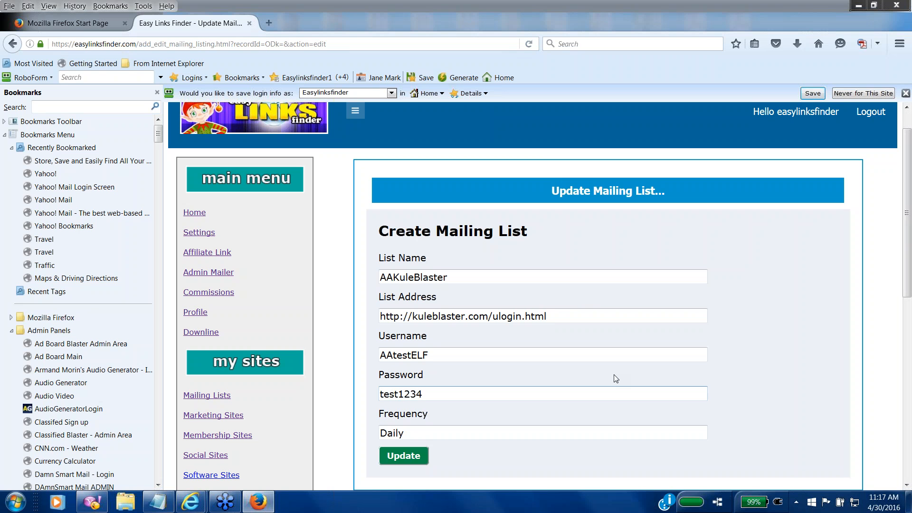
{"action": "double_click", "coordinate": [394, 392]}
{"action": "key", "text": "BackSpace"}
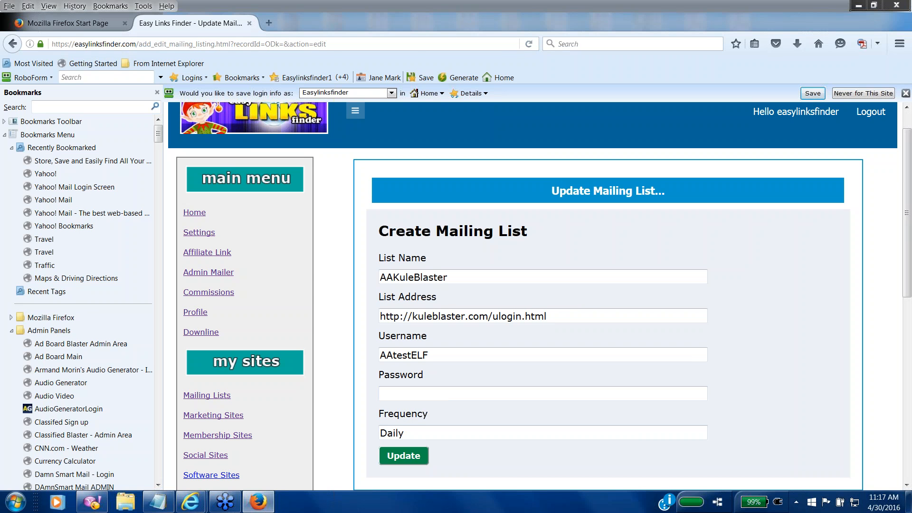
{"action": "key", "text": "BackSpace"}
{"action": "key", "text": "BackSpace"}
{"action": "key", "text": "BackSpace"}
{"action": "key", "text": "BackSpace"}
{"action": "key", "text": "BackSpace"}
{"action": "key", "text": "BackSpace"}
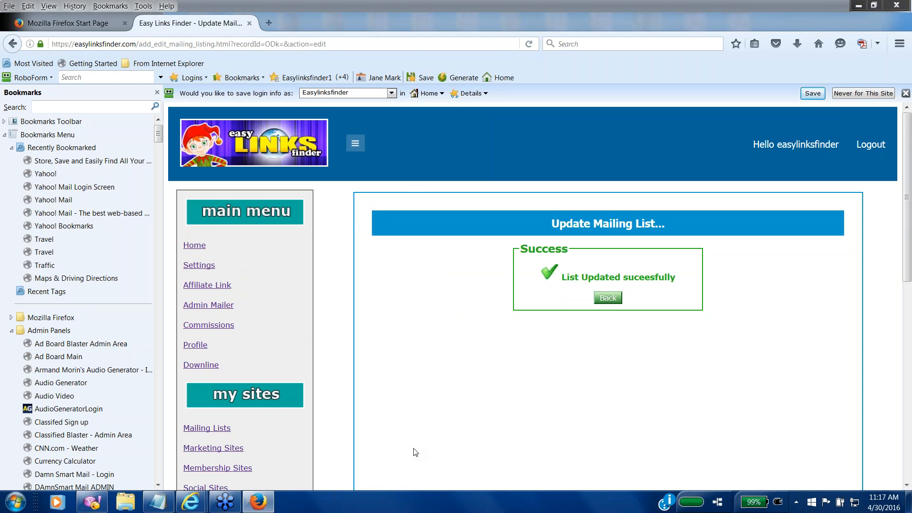
Step: Scroll the success page, then return to the Mailing Lists table via the my sites link
{"action": "left_click", "coordinate": [908, 475]}
{"action": "scroll", "coordinate": [908, 475], "scroll_direction": "down", "scroll_amount": 2}
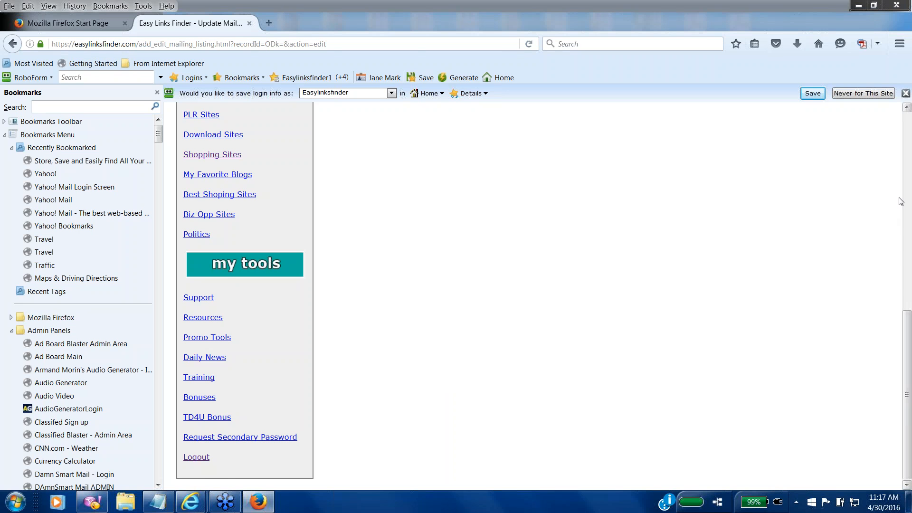
{"action": "left_click", "coordinate": [908, 141]}
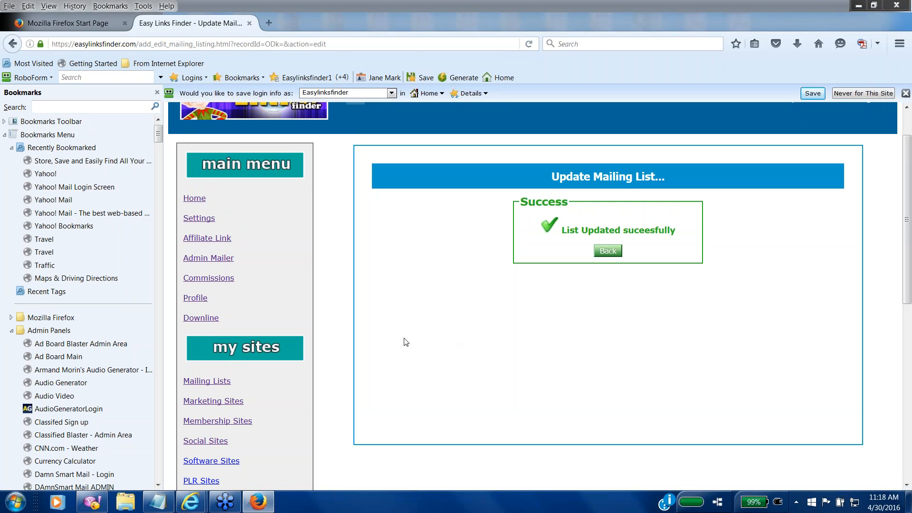
{"action": "left_click", "coordinate": [215, 384]}
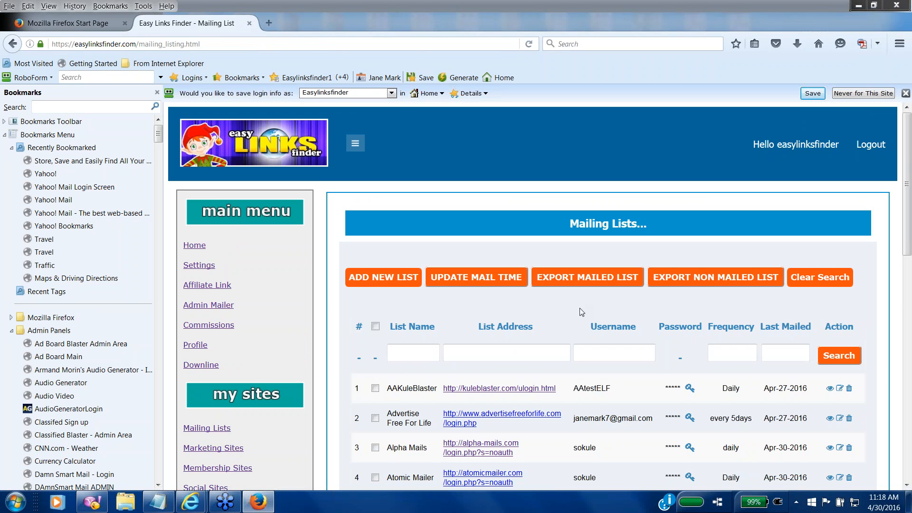
{"action": "left_click", "coordinate": [589, 279]}
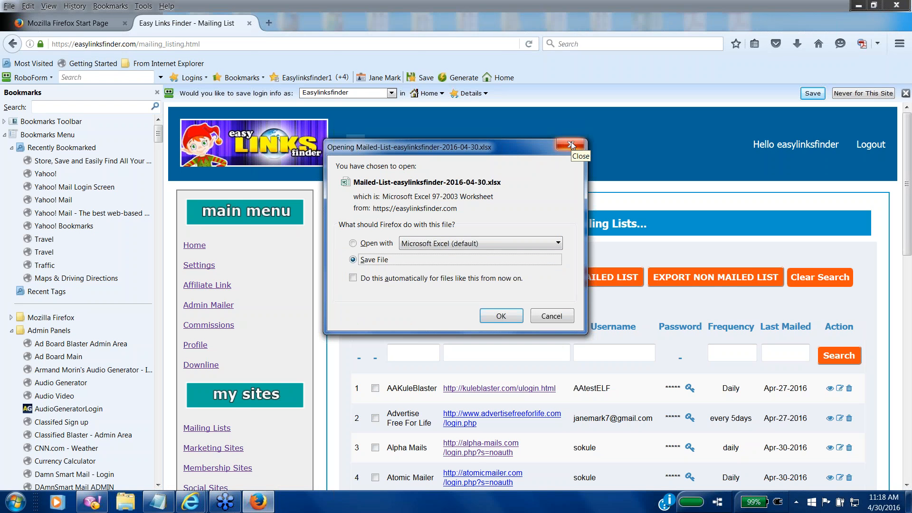
{"action": "left_click", "coordinate": [571, 145]}
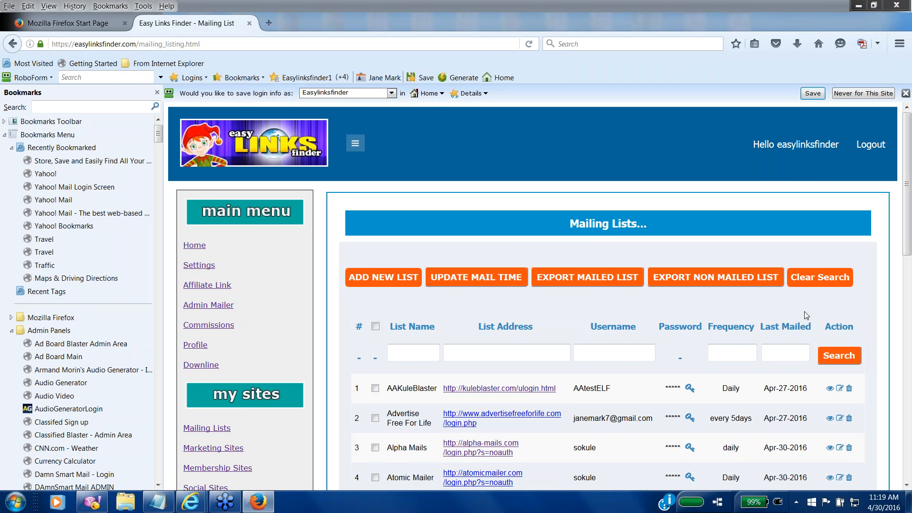
Step: Begin an ADD NEW LIST form, then abandon it for the Marketing Sites list
{"action": "left_click", "coordinate": [416, 285]}
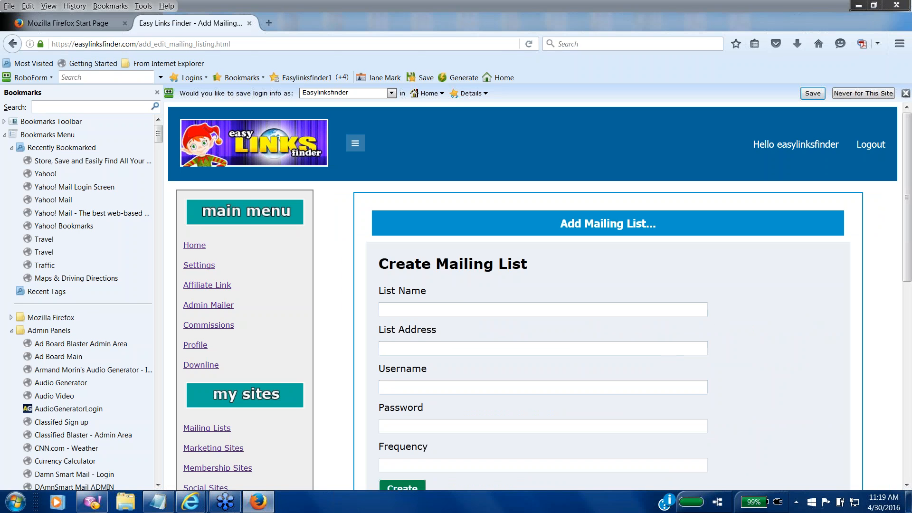
{"action": "left_click", "coordinate": [440, 345]}
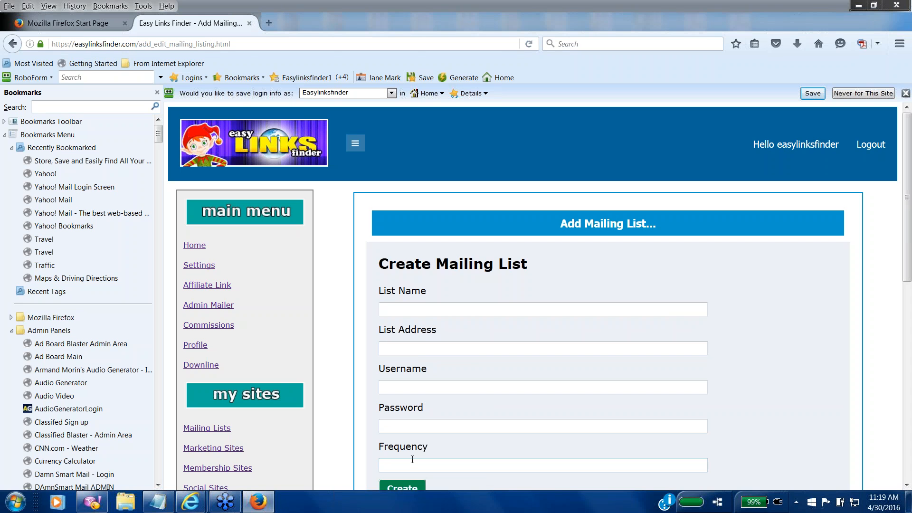
{"action": "left_click", "coordinate": [223, 447]}
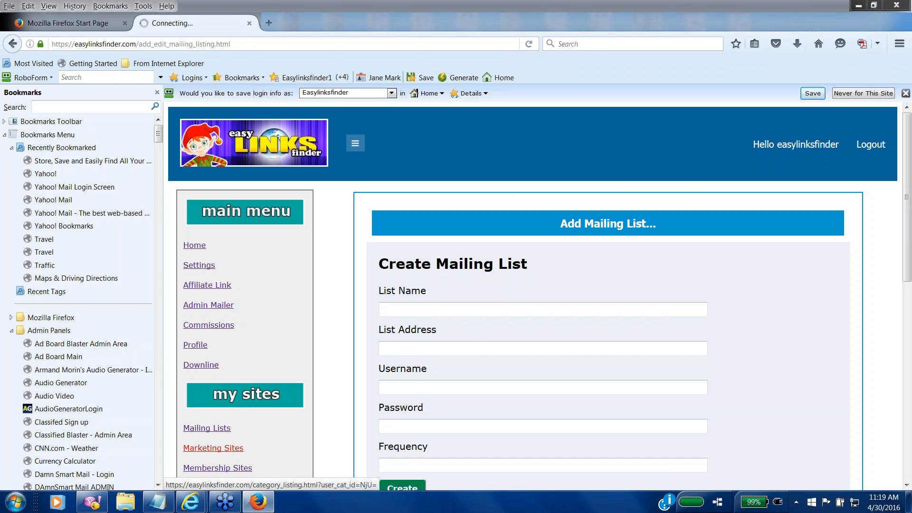
Step: Scroll down through the Marketing Sites table and back up, then go to Settings
{"action": "left_click", "coordinate": [907, 485]}
{"action": "left_click_drag", "start_coordinate": [907, 485], "coordinate": [907, 485]}
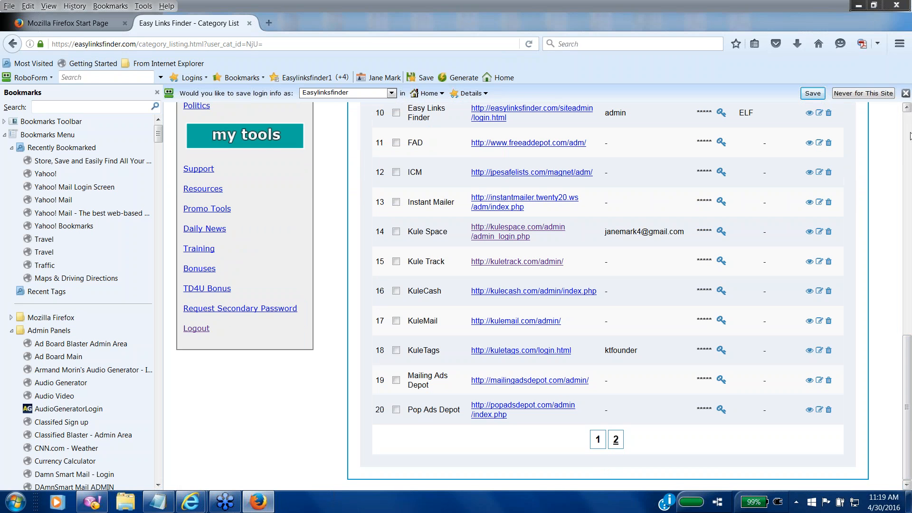
{"action": "left_click", "coordinate": [909, 137]}
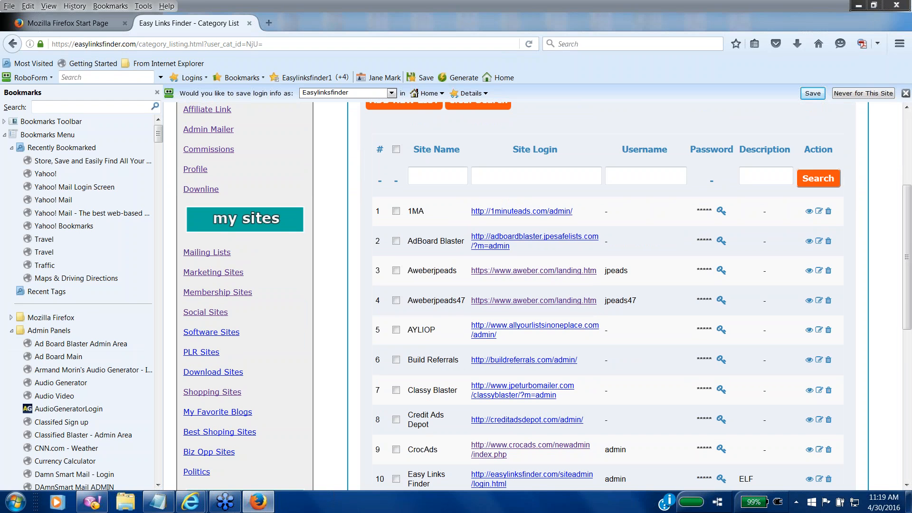
{"action": "scroll", "coordinate": [385, 327], "scroll_direction": "down", "scroll_amount": 1}
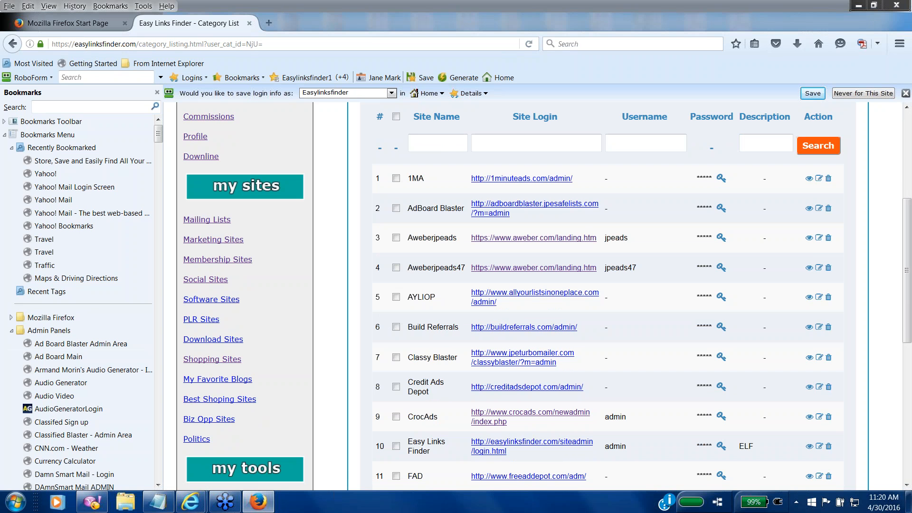
{"action": "scroll", "coordinate": [910, 163], "scroll_direction": "up", "scroll_amount": 8}
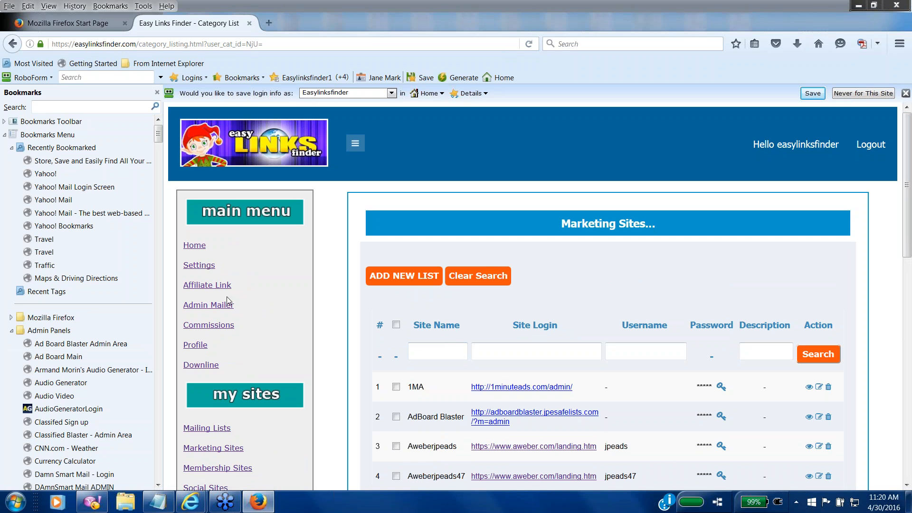
{"action": "left_click", "coordinate": [200, 266]}
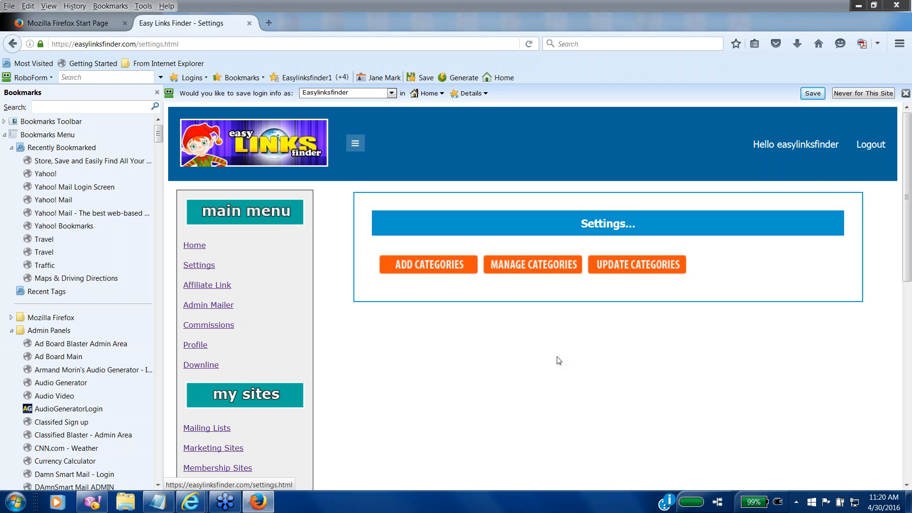
Step: Set Software, PLR, Download, My Favorite Blogs and Best Shoping Sites to Hide and save
{"action": "left_click", "coordinate": [537, 265]}
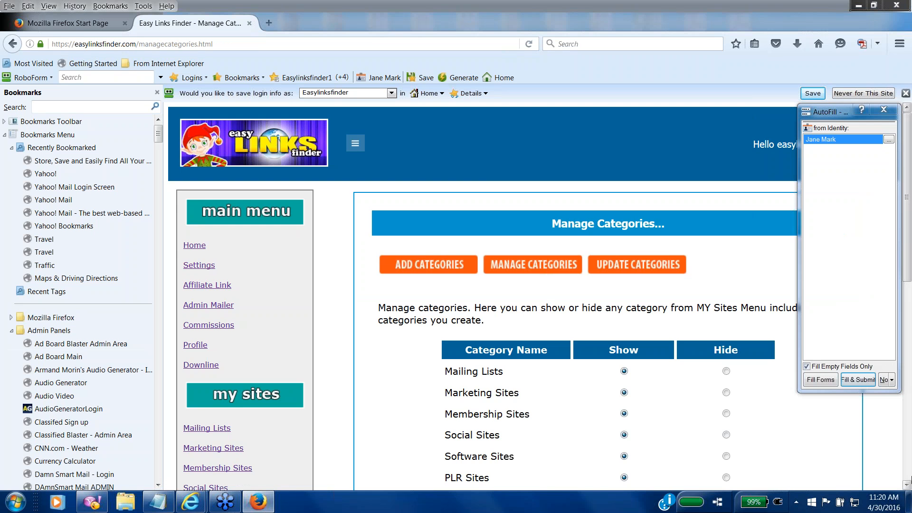
{"action": "left_click", "coordinate": [907, 486]}
{"action": "left_click", "coordinate": [907, 486]}
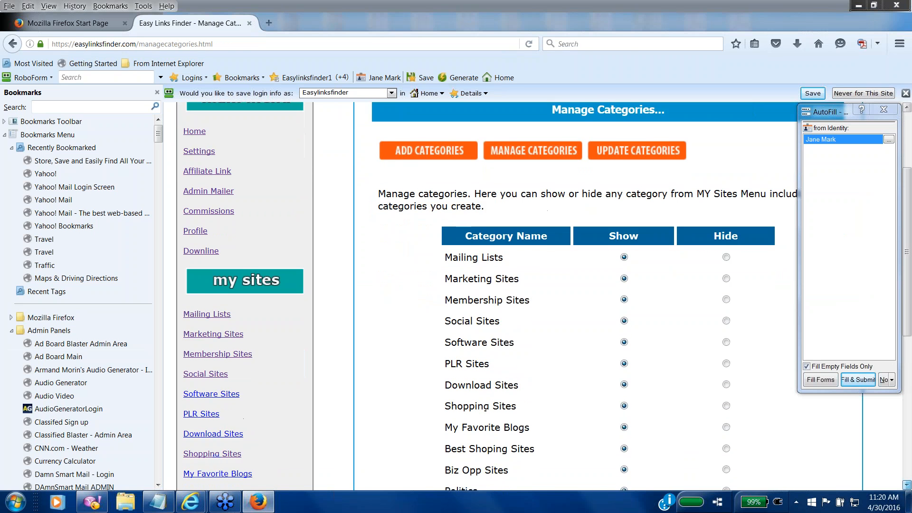
{"action": "left_click", "coordinate": [907, 486]}
{"action": "left_click", "coordinate": [907, 486]}
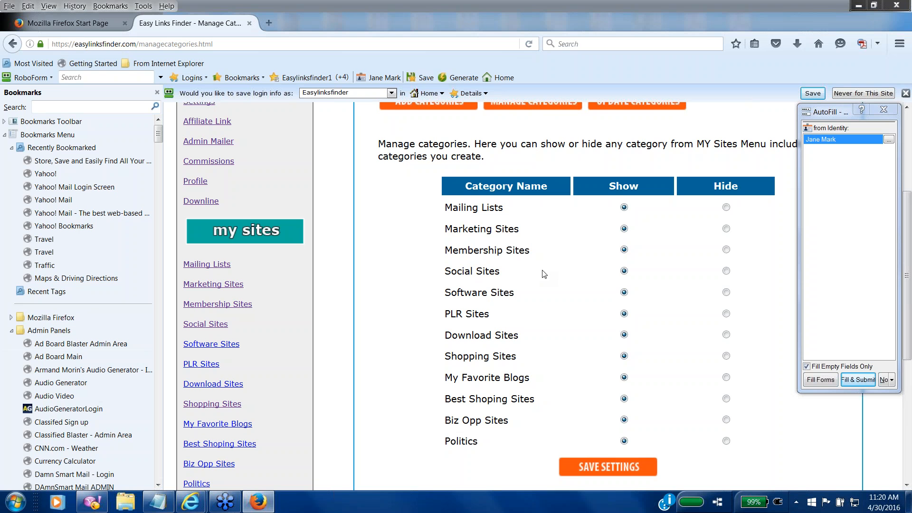
{"action": "left_click", "coordinate": [727, 293]}
{"action": "left_click", "coordinate": [727, 314]}
{"action": "left_click", "coordinate": [727, 335]}
{"action": "left_click", "coordinate": [726, 377]}
{"action": "left_click", "coordinate": [727, 399]}
{"action": "left_click", "coordinate": [594, 468]}
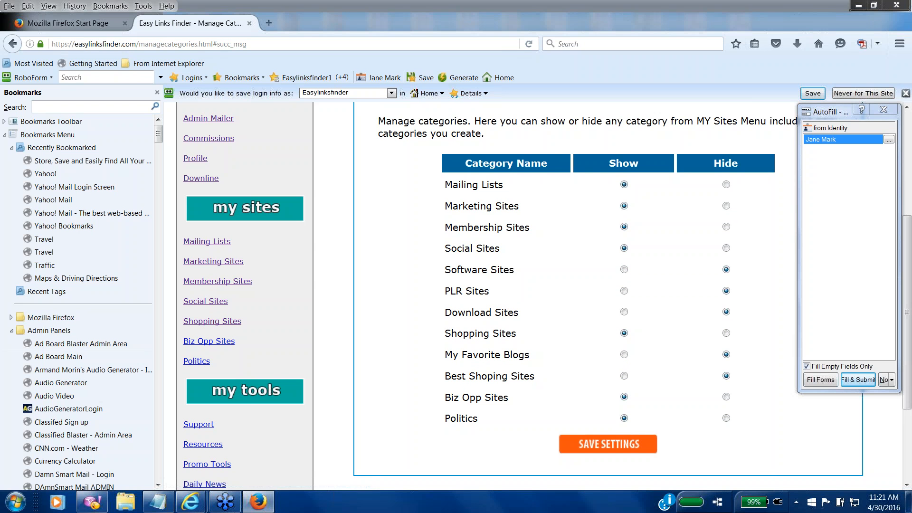
{"action": "left_click", "coordinate": [205, 282]}
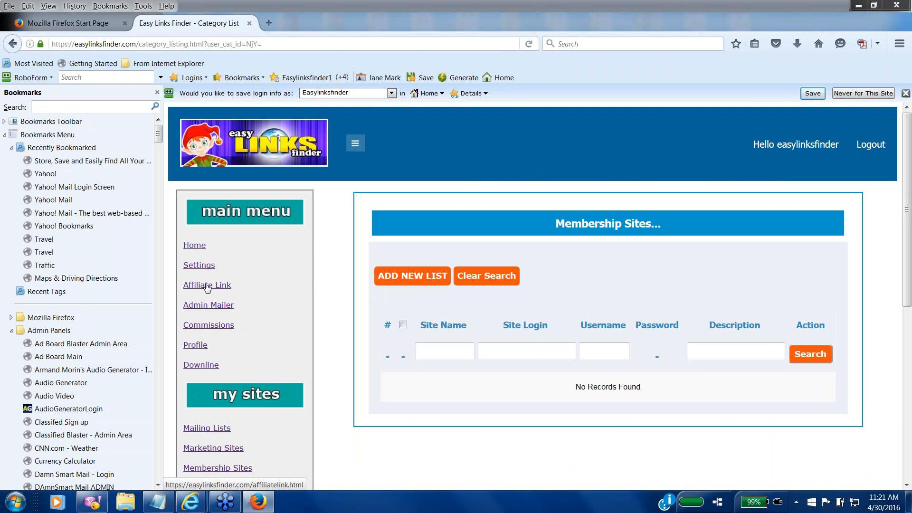
Step: Scroll through the Membership Sites list, then review the Social Sites list
{"action": "left_click", "coordinate": [907, 485]}
{"action": "scroll", "coordinate": [272, 338], "scroll_direction": "down", "scroll_amount": 3}
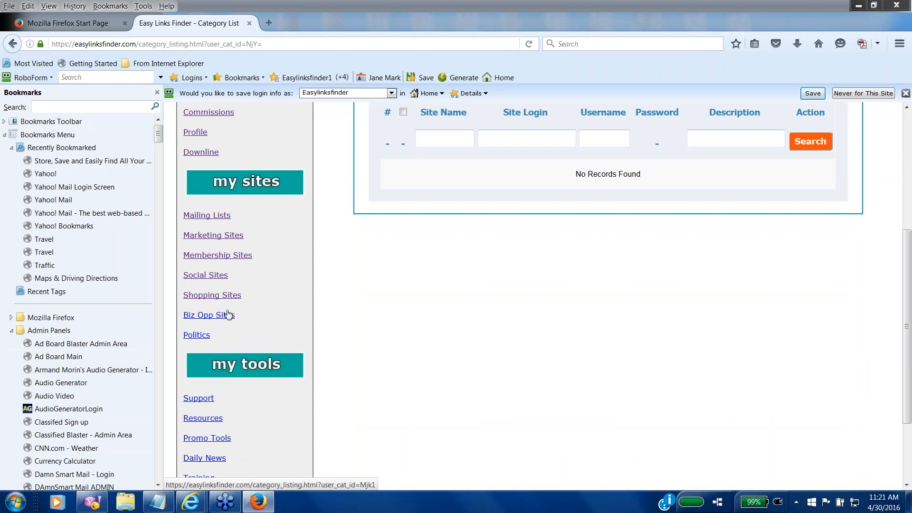
{"action": "left_click", "coordinate": [209, 279]}
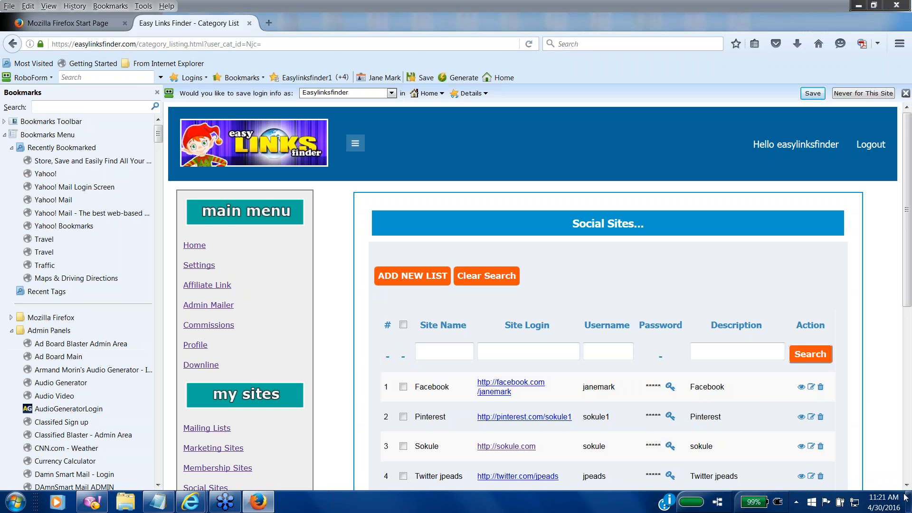
{"action": "left_click", "coordinate": [906, 485]}
{"action": "left_click", "coordinate": [906, 485]}
{"action": "left_click", "coordinate": [906, 485]}
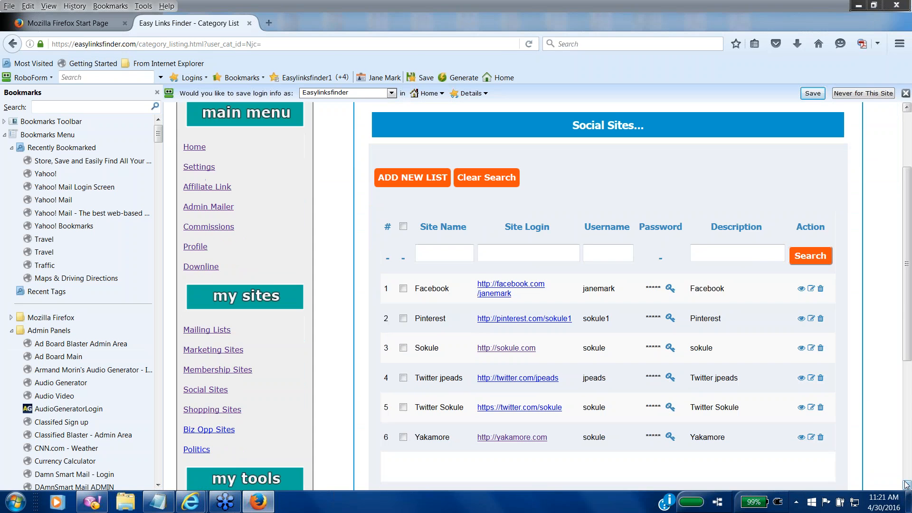
{"action": "left_click", "coordinate": [906, 485]}
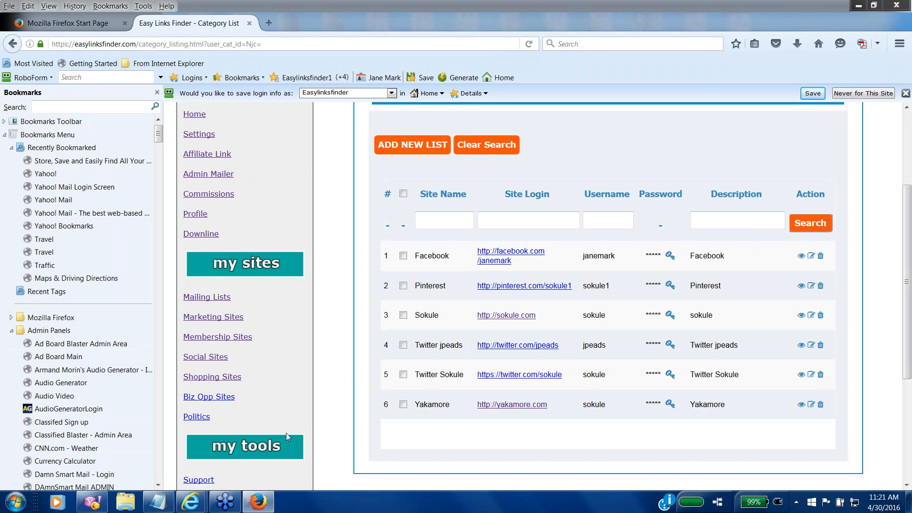
Step: Review the Shopping Sites and Biz Opp Sites lists
{"action": "left_click", "coordinate": [220, 380]}
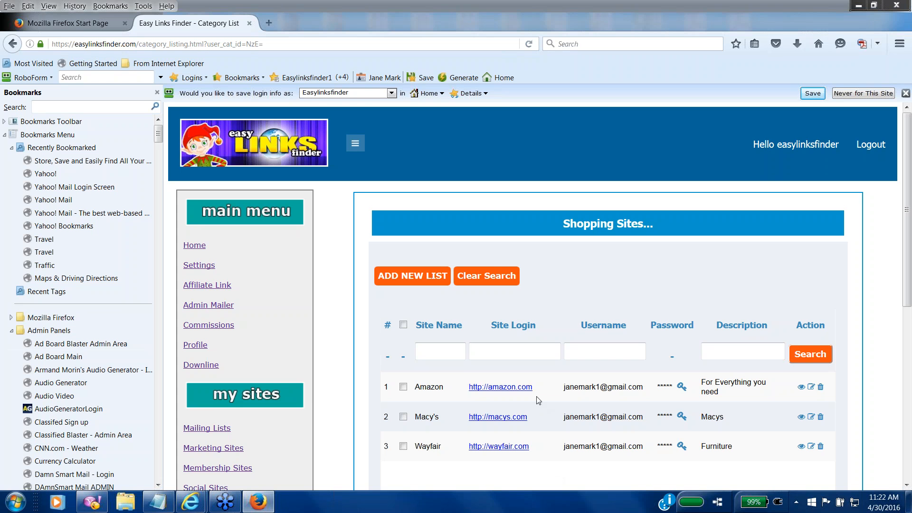
{"action": "left_click", "coordinate": [908, 484]}
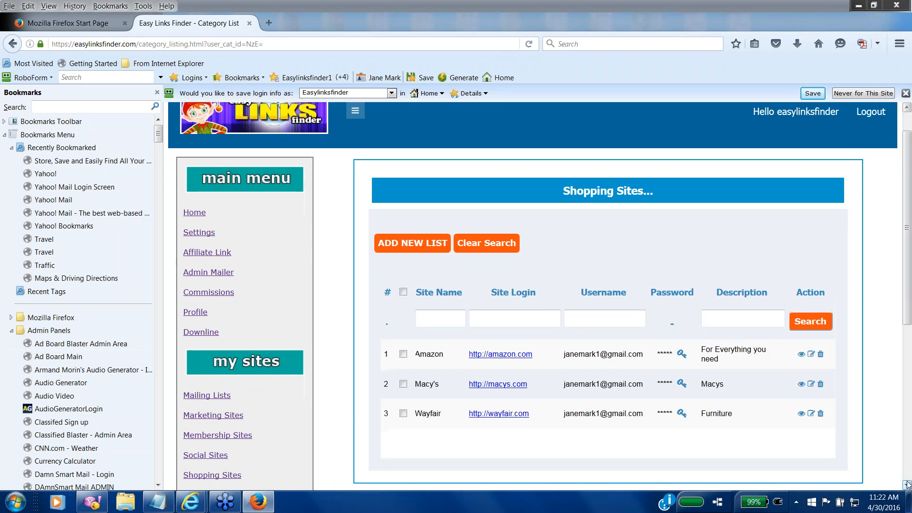
{"action": "scroll", "coordinate": [907, 485], "scroll_direction": "down", "scroll_amount": 10}
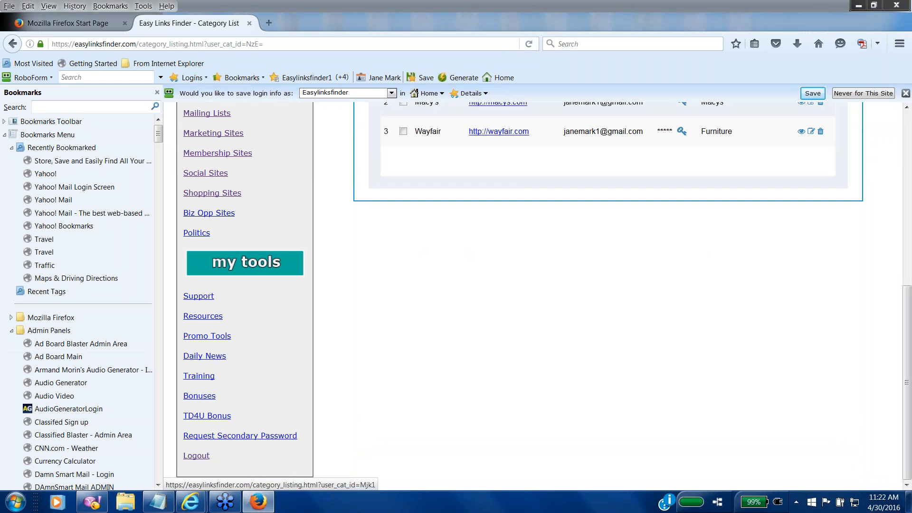
{"action": "left_click", "coordinate": [209, 213]}
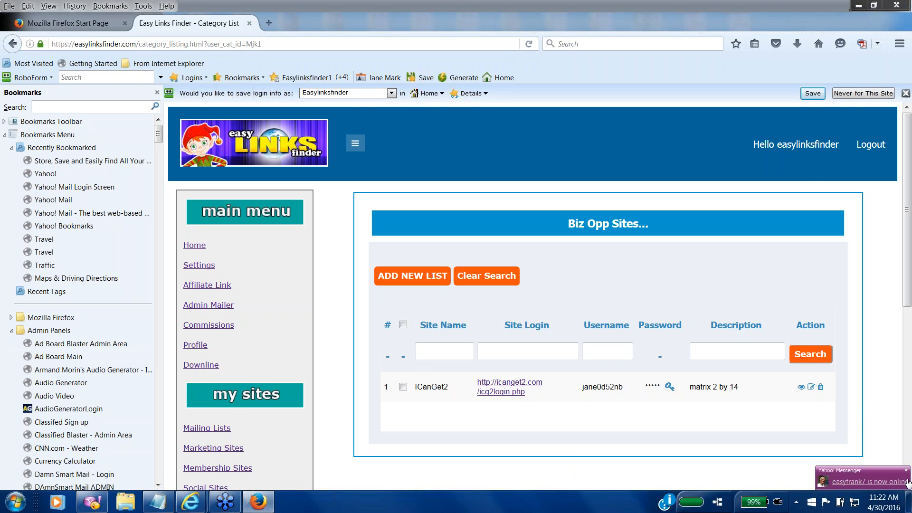
{"action": "left_click", "coordinate": [908, 472]}
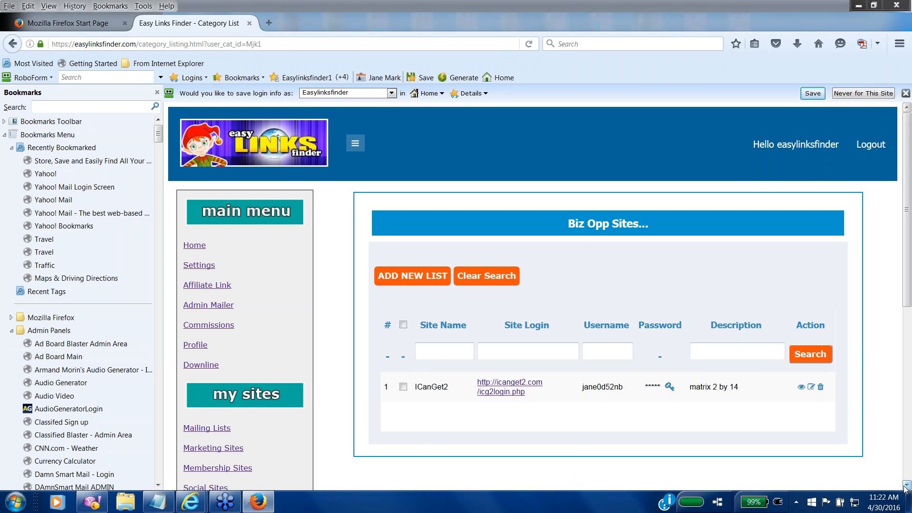
{"action": "left_click", "coordinate": [907, 485]}
{"action": "left_click", "coordinate": [907, 485]}
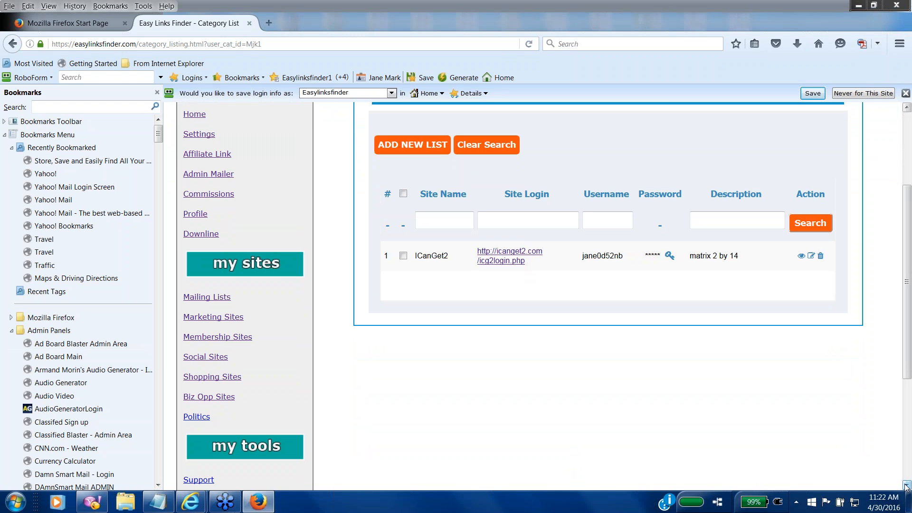
{"action": "left_click", "coordinate": [907, 486]}
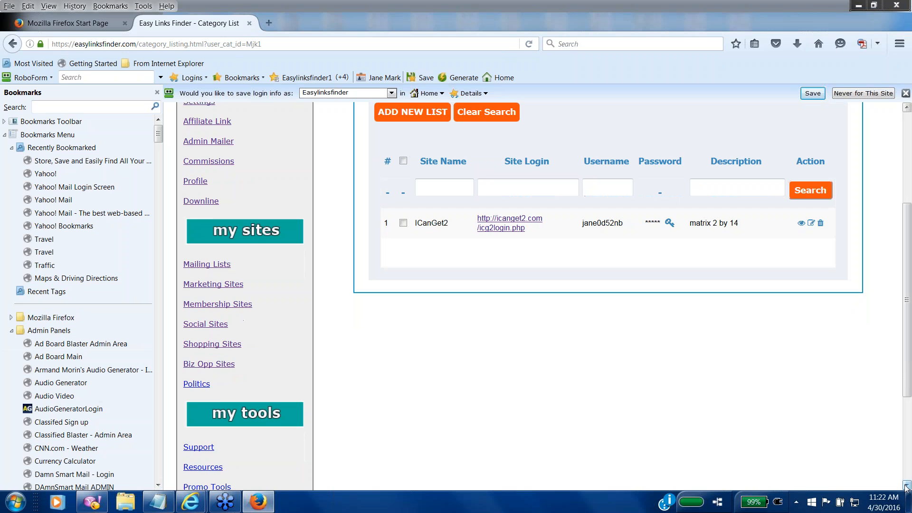
Step: View the Politics list, close the Messenger chat popup, and return to Settings
{"action": "left_click", "coordinate": [196, 383]}
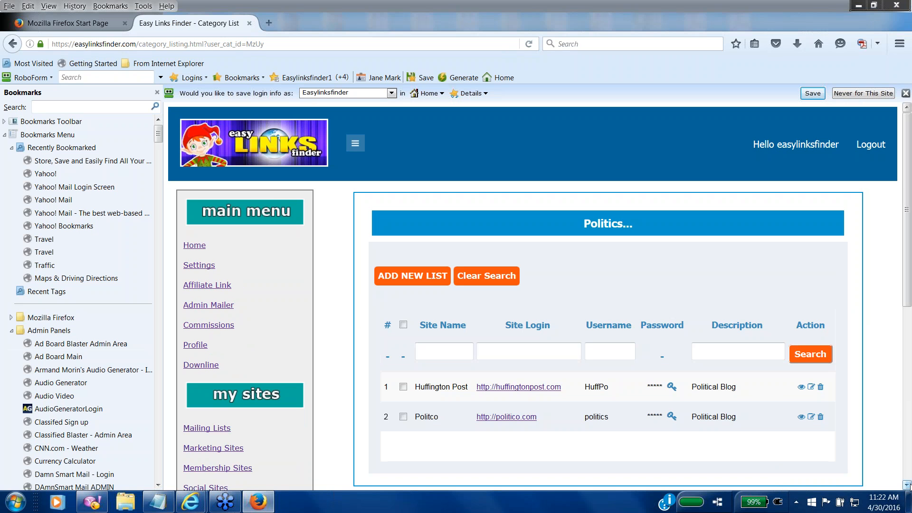
{"action": "left_click", "coordinate": [908, 485]}
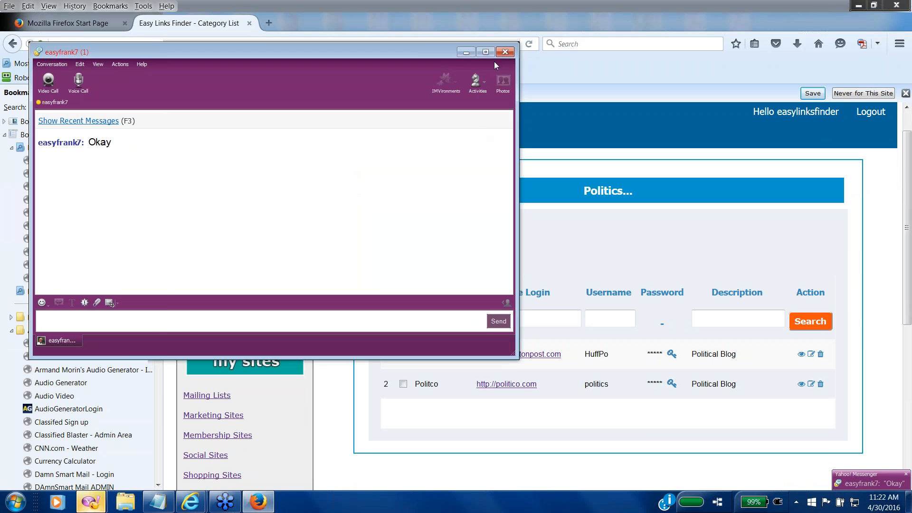
{"action": "left_click", "coordinate": [503, 50]}
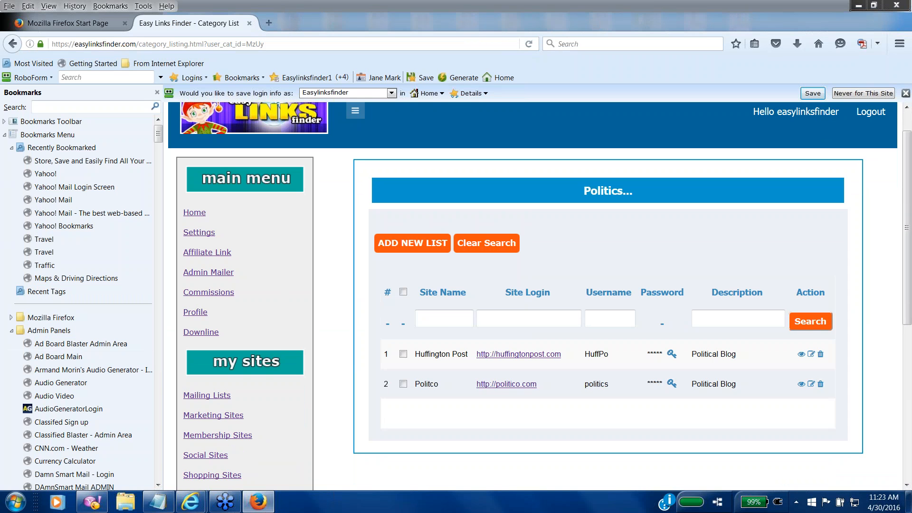
{"action": "left_click", "coordinate": [199, 232]}
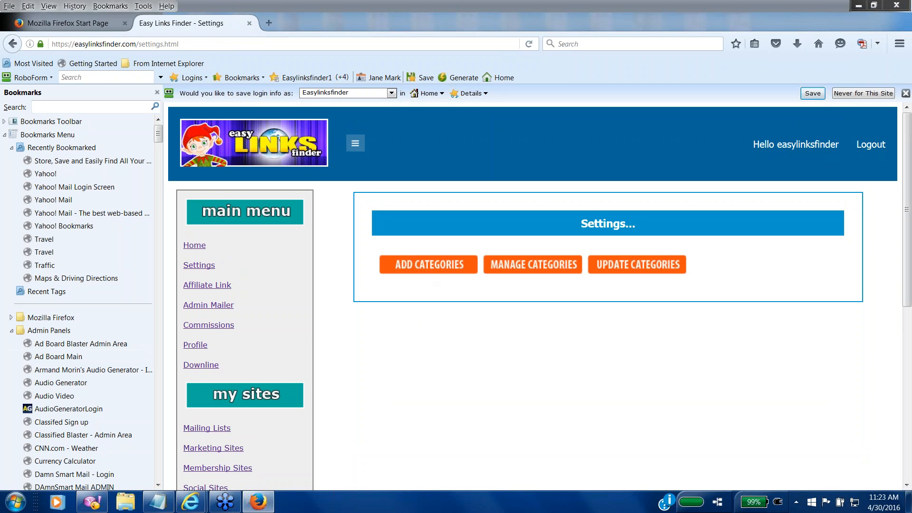
Step: Add and save a new category named 'Art Sites', then go to Manage Categories
{"action": "left_click", "coordinate": [429, 264]}
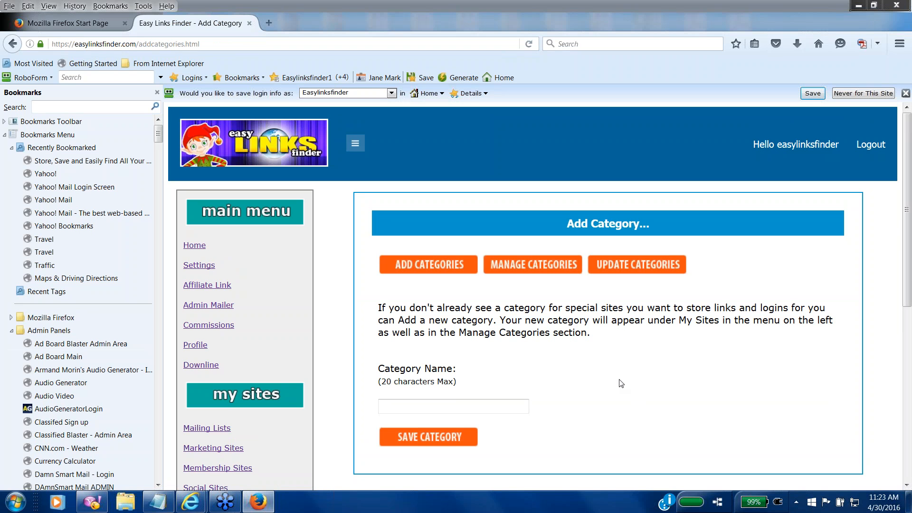
{"action": "left_click", "coordinate": [435, 404]}
{"action": "type", "text": "Art Sites"}
{"action": "left_click", "coordinate": [423, 441]}
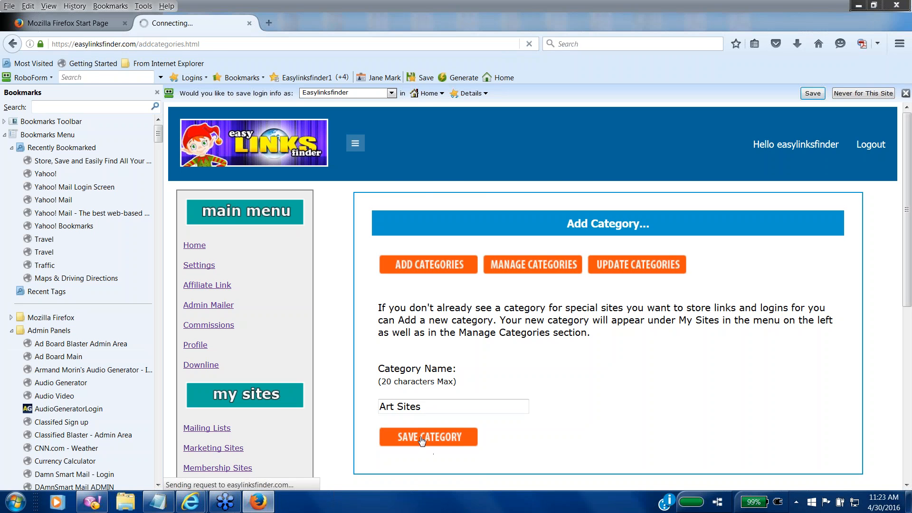
{"action": "scroll", "coordinate": [907, 191], "scroll_direction": "up", "scroll_amount": 4}
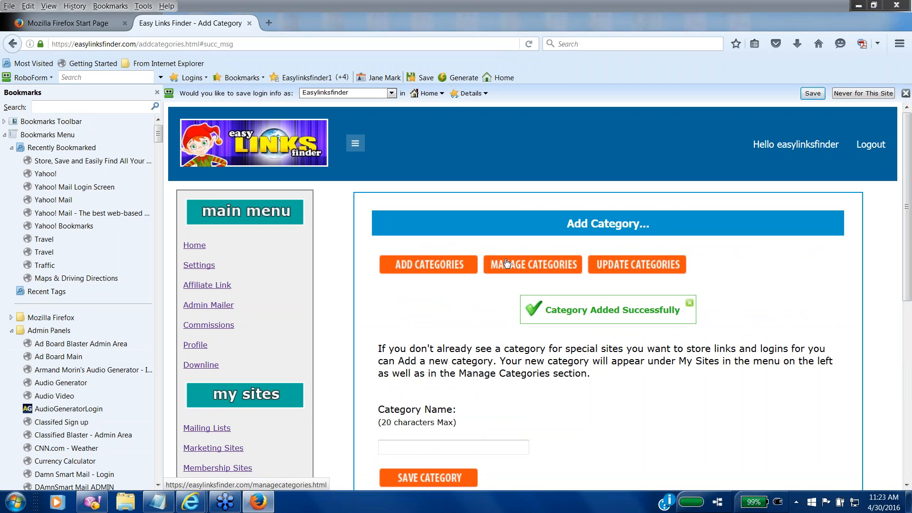
{"action": "left_click", "coordinate": [505, 261]}
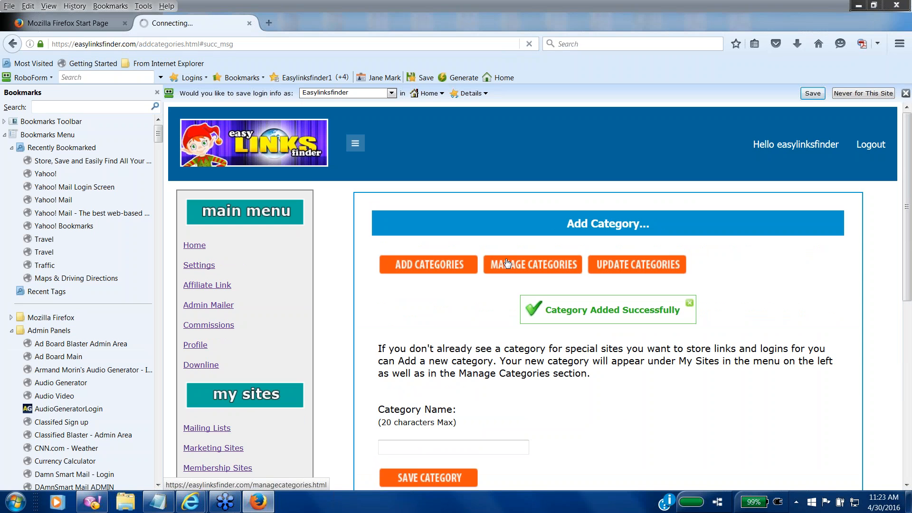
Step: Set Art Sites to Hide, save, dismiss the RoboForm panel, and reopen Mailing Lists
{"action": "left_click", "coordinate": [907, 485]}
{"action": "scroll", "coordinate": [906, 484], "scroll_direction": "down", "scroll_amount": 5}
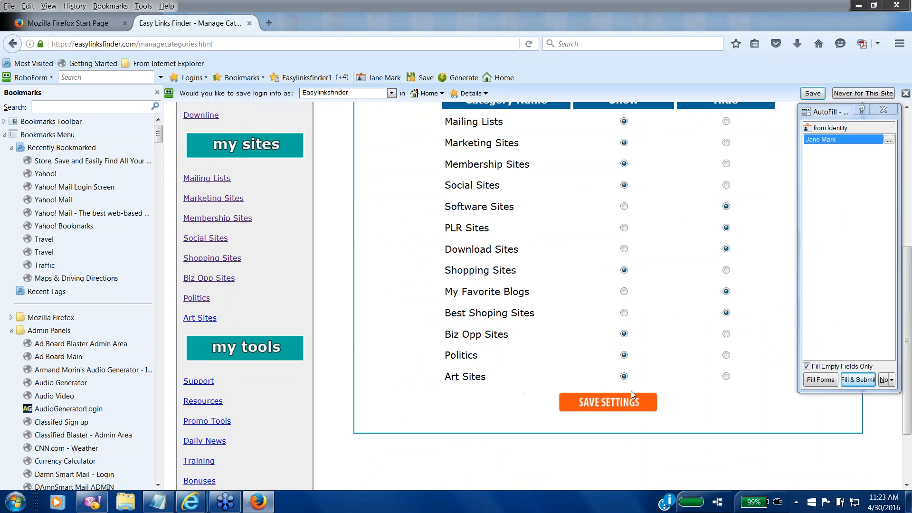
{"action": "left_click", "coordinate": [726, 376]}
{"action": "left_click", "coordinate": [624, 404]}
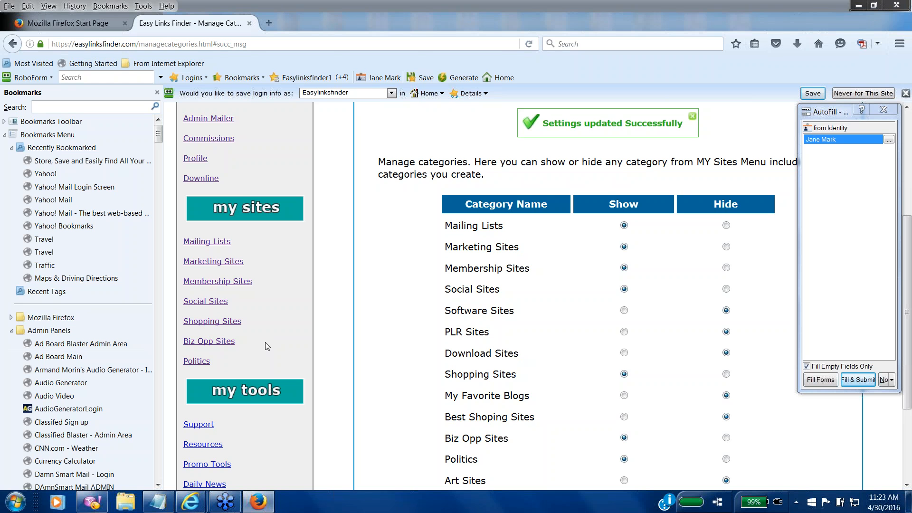
{"action": "left_click", "coordinate": [886, 109]}
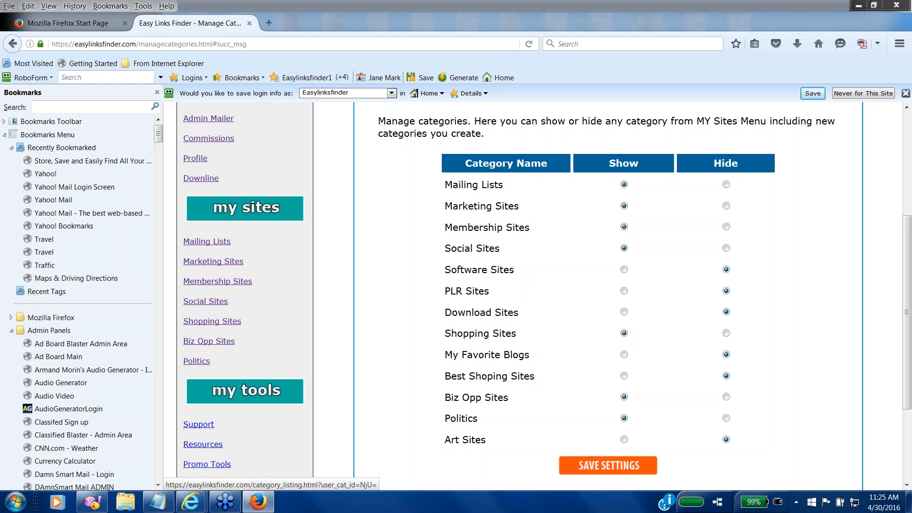
{"action": "left_click", "coordinate": [199, 242]}
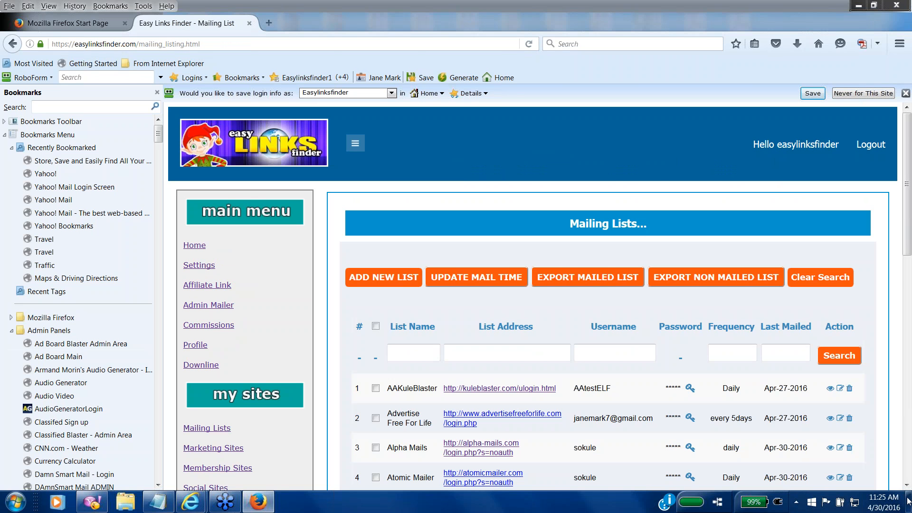
Step: Review the Mailing Lists table from AAKuleBlaster to Bakery Mailer, then go to Admin Mailer
{"action": "scroll", "coordinate": [906, 485], "scroll_direction": "down", "scroll_amount": 2}
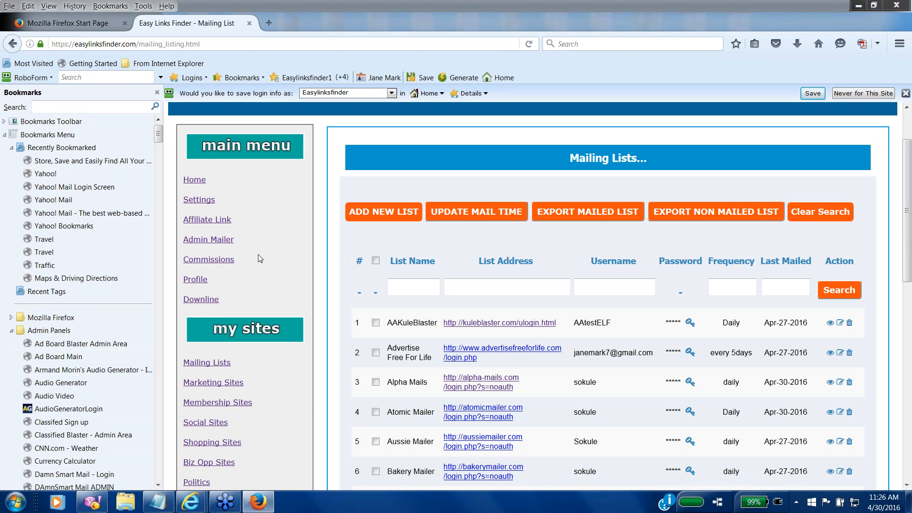
{"action": "left_click", "coordinate": [211, 243]}
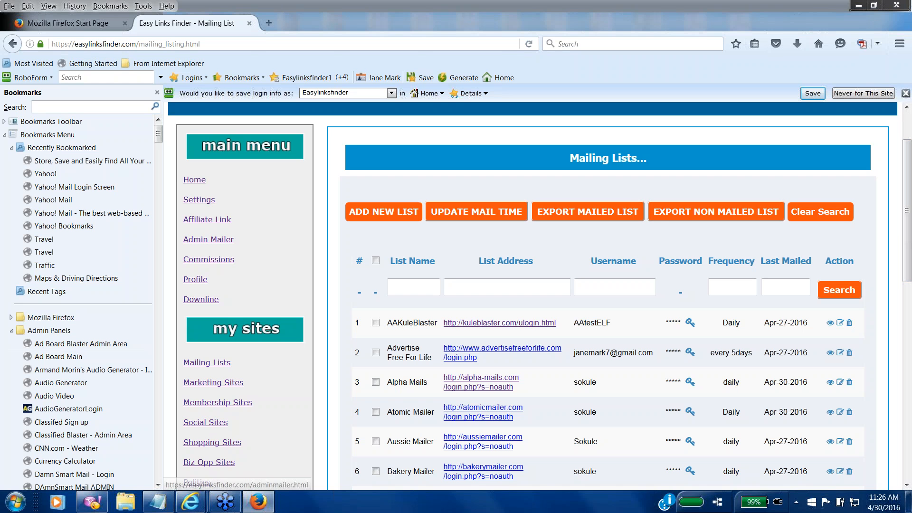
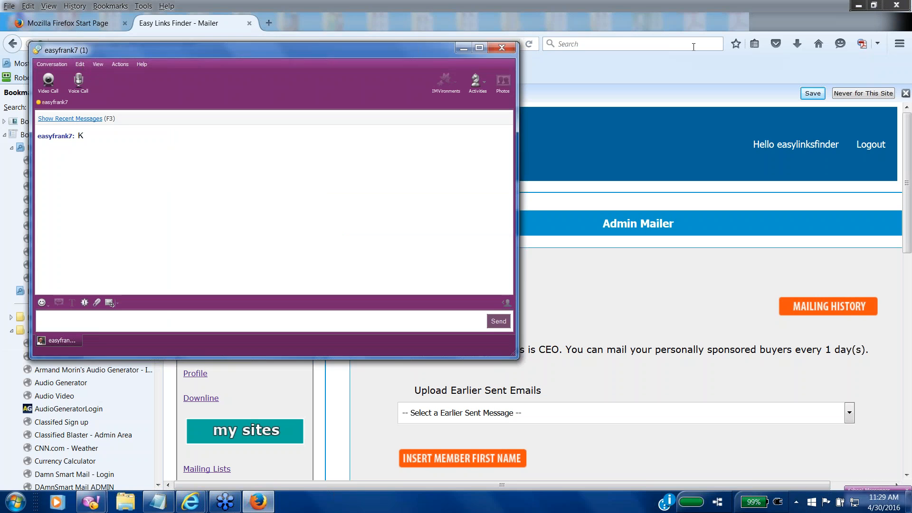
Step: Send 'stop please mow' in the Yahoo Messenger chat and close the conversation window
{"action": "left_click", "coordinate": [161, 303]}
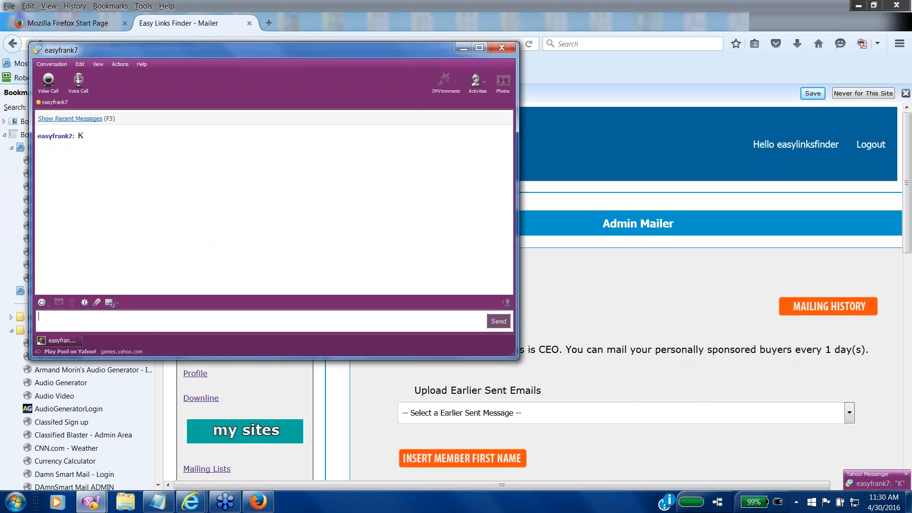
{"action": "type", "text": "stop [;ea"}
{"action": "key", "text": "BackSpace"}
{"action": "key", "text": "BackSpace"}
{"action": "key", "text": "BackSpace"}
{"action": "key", "text": "BackSpace"}
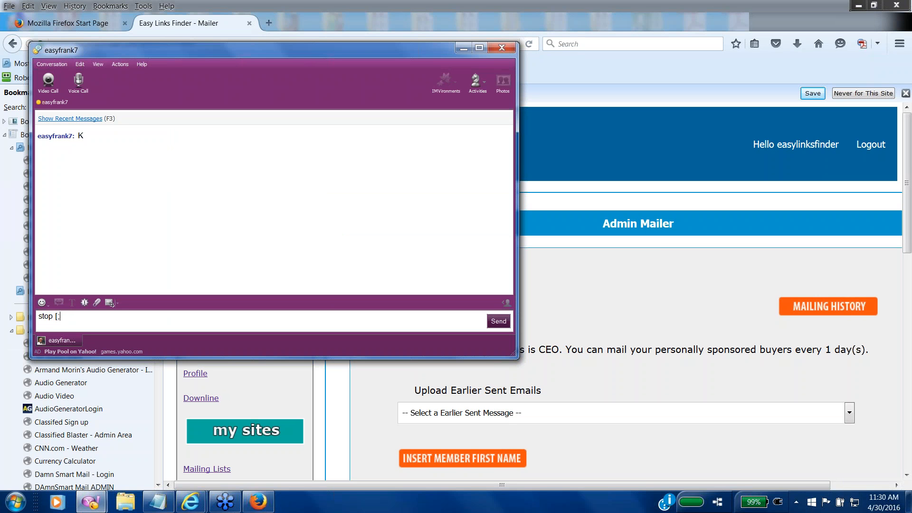
{"action": "type", "text": "please mpw"}
{"action": "key", "text": "BackSpace"}
{"action": "key", "text": "BackSpace"}
{"action": "type", "text": "ow"}
{"action": "key", "text": "Return"}
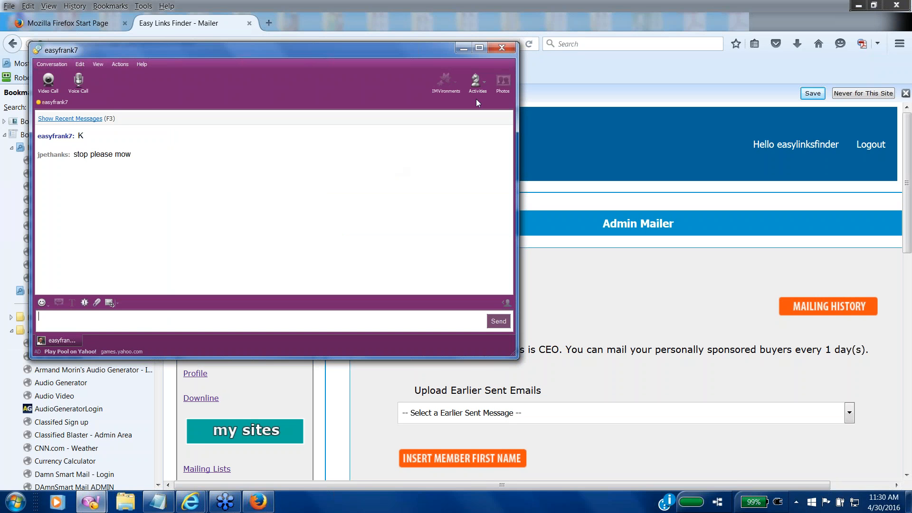
{"action": "left_click", "coordinate": [500, 45]}
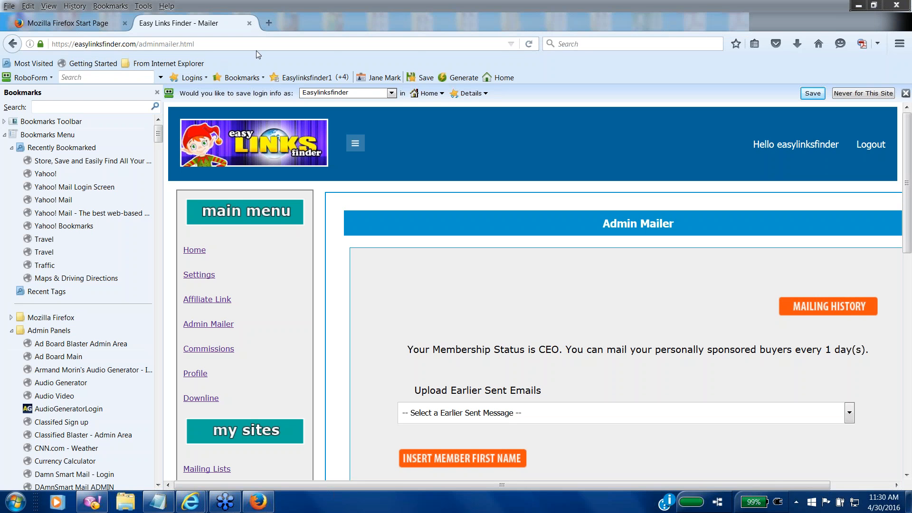
{"action": "left_click", "coordinate": [221, 45]}
{"action": "key", "text": "BackSpace"}
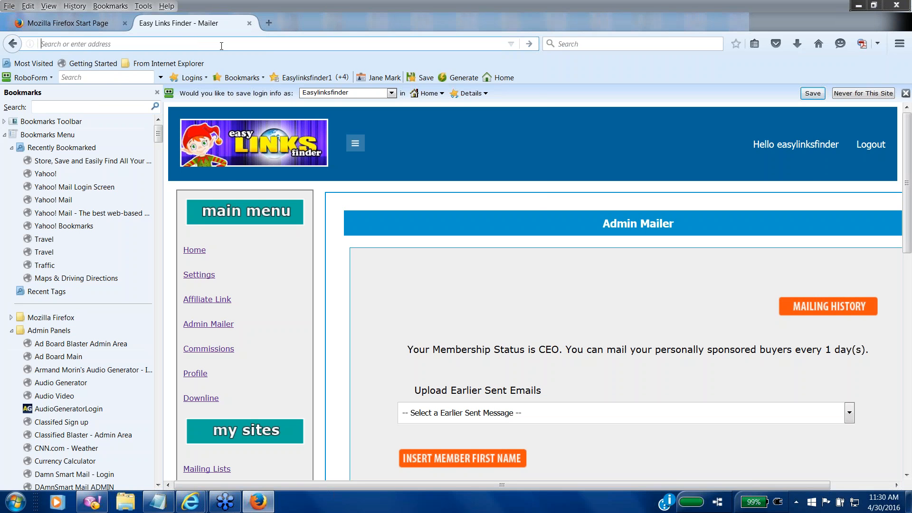
{"action": "type", "text": "http://"}
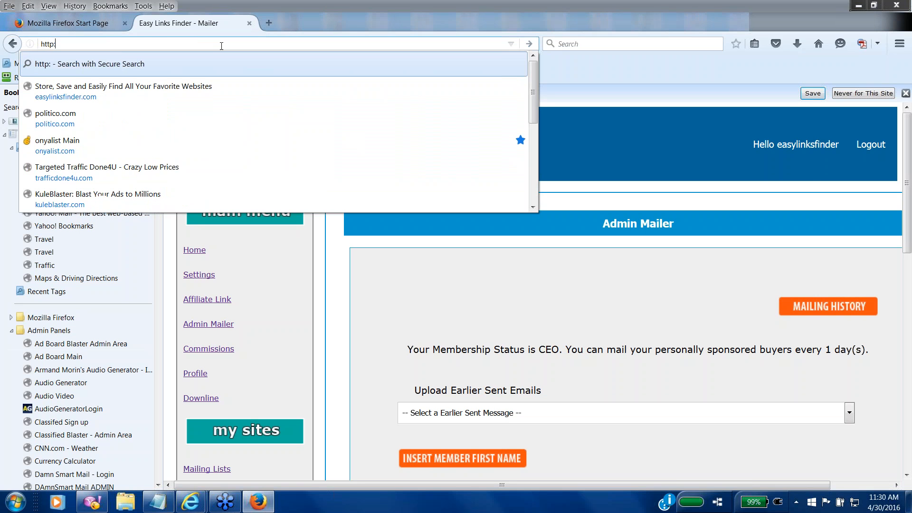
{"action": "type", "text": "easylin ks"}
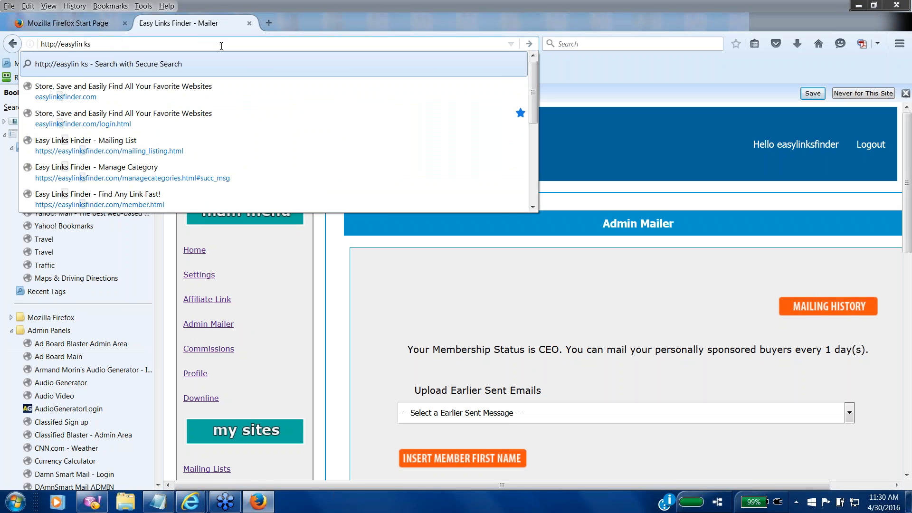
{"action": "key", "text": "BackSpace"}
{"action": "key", "text": "BackSpace"}
{"action": "type", "text": "k"}
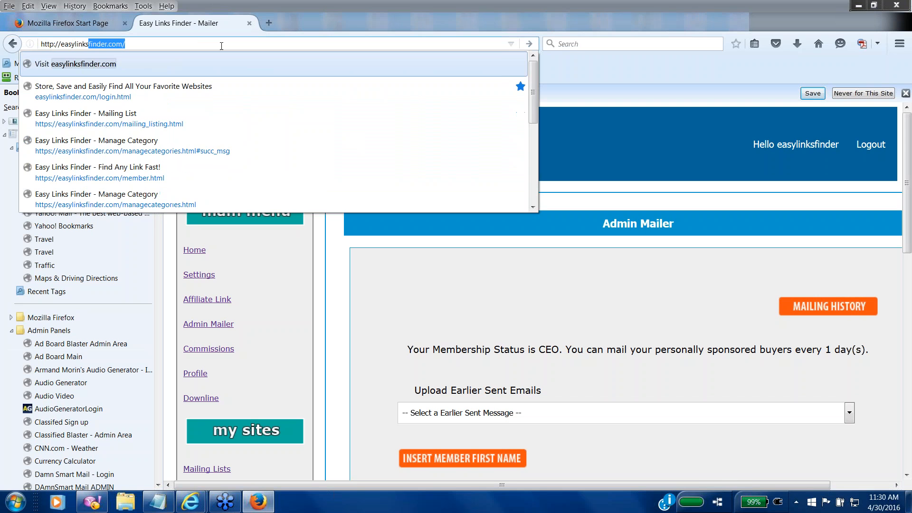
{"action": "type", "text": "s"}
{"action": "key", "text": "Return"}
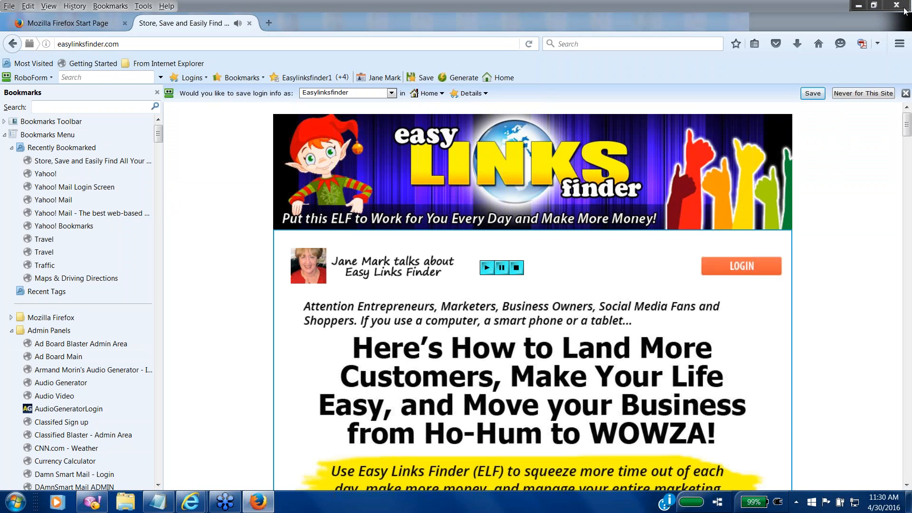
Step: Scroll down the sales page, past testimonials, to the Manager $97, Supervisor $175 and CEO $497 boxes
{"action": "left_click", "coordinate": [907, 484]}
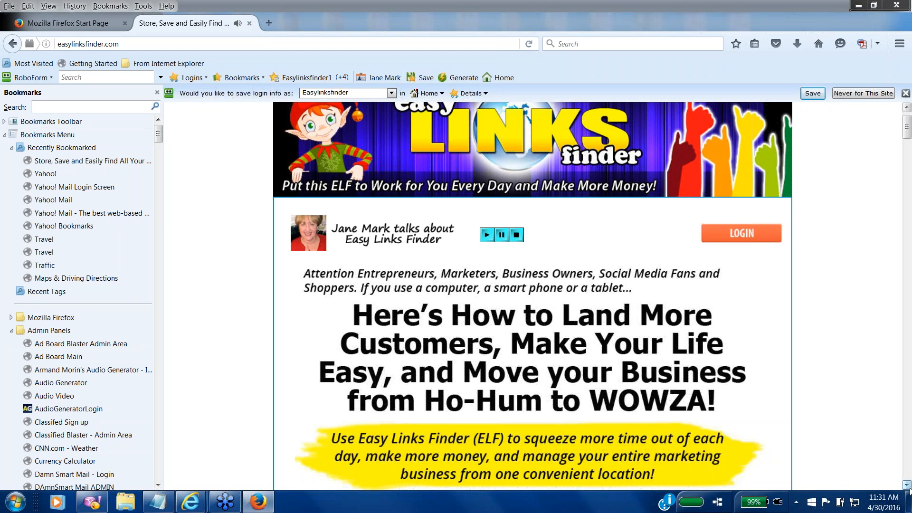
{"action": "left_click", "coordinate": [907, 485]}
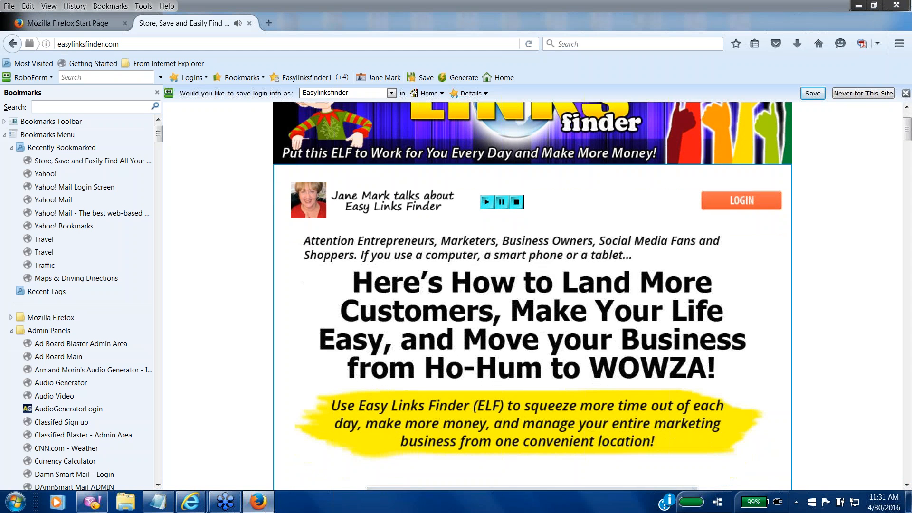
{"action": "left_click", "coordinate": [907, 485]}
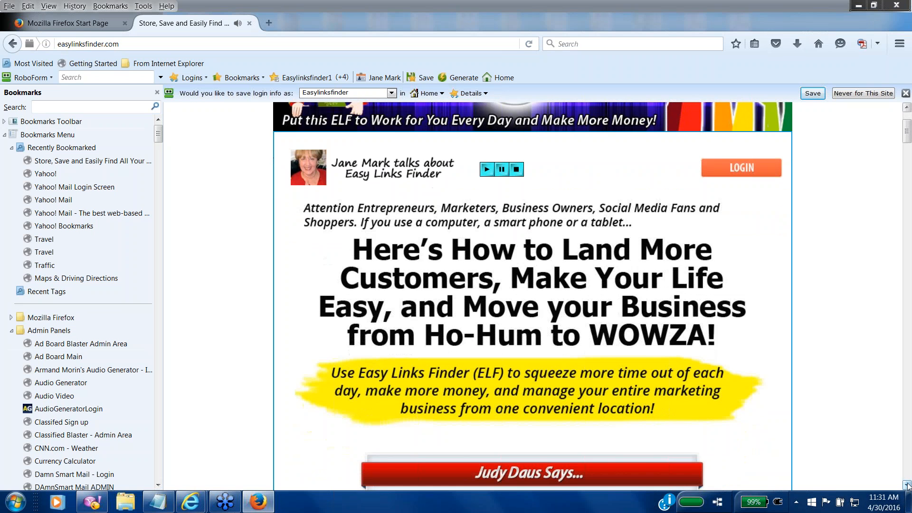
{"action": "left_click", "coordinate": [906, 485]}
{"action": "scroll", "coordinate": [906, 486], "scroll_direction": "down", "scroll_amount": 10}
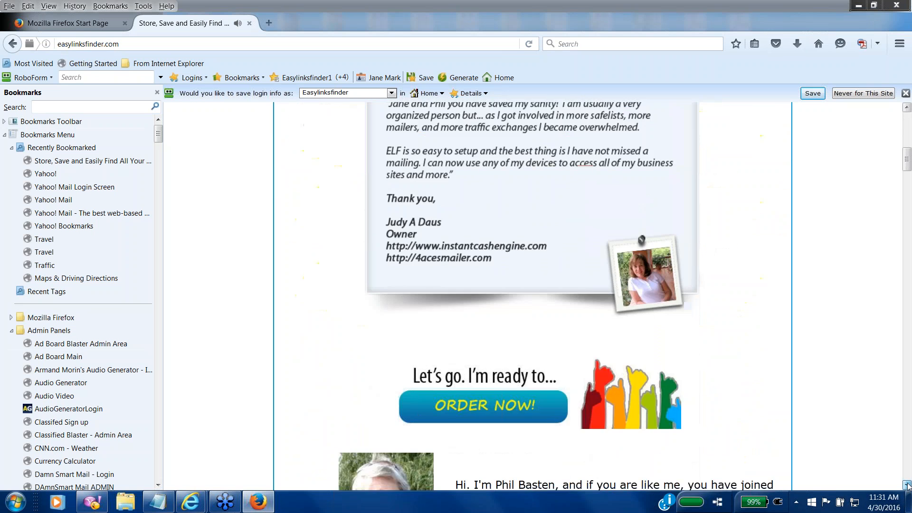
{"action": "scroll", "coordinate": [906, 485], "scroll_direction": "down", "scroll_amount": 10}
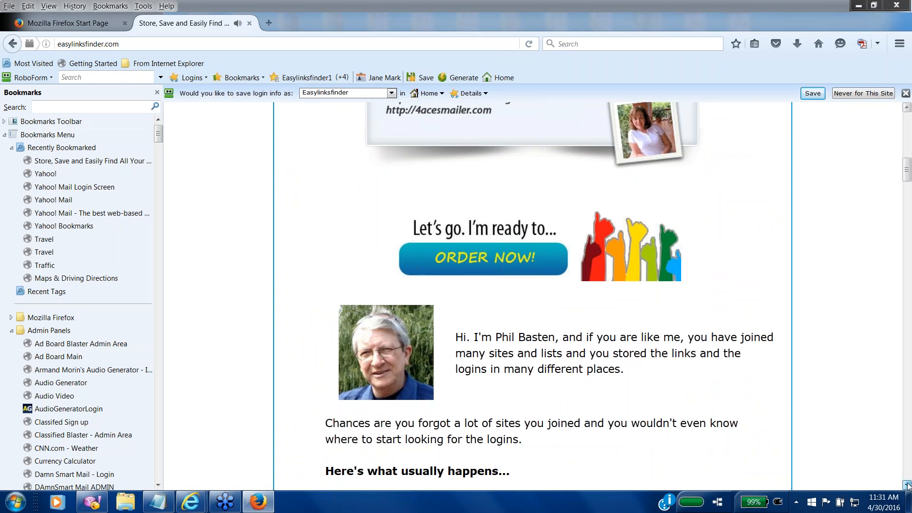
{"action": "scroll", "coordinate": [907, 485], "scroll_direction": "down", "scroll_amount": 10}
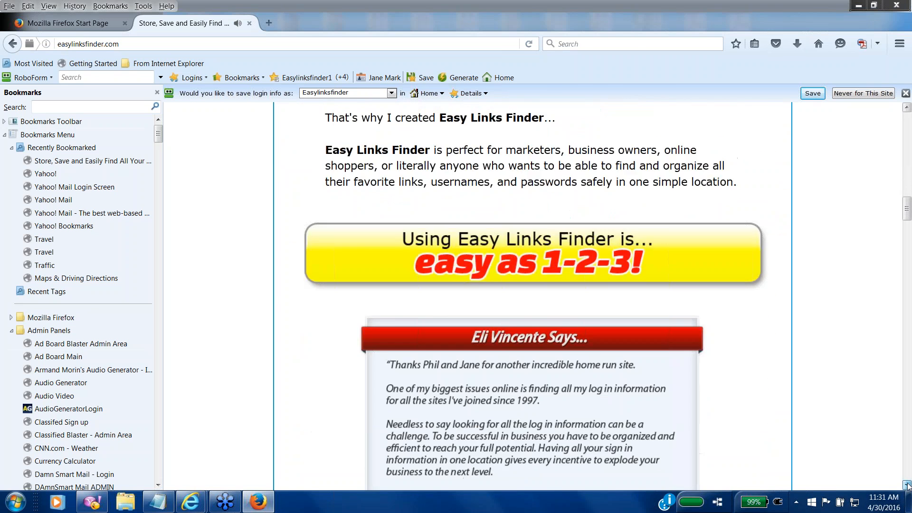
{"action": "scroll", "coordinate": [907, 485], "scroll_direction": "down", "scroll_amount": 15}
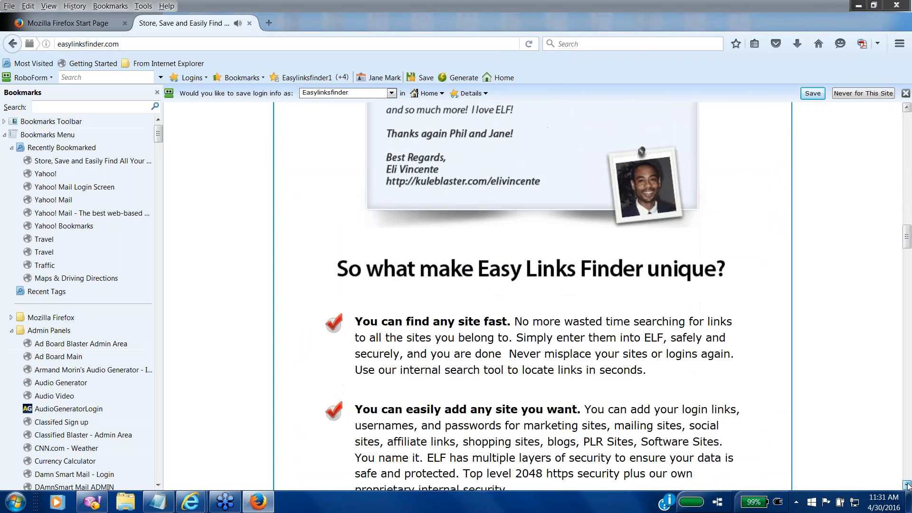
{"action": "scroll", "coordinate": [907, 485], "scroll_direction": "down", "scroll_amount": 15}
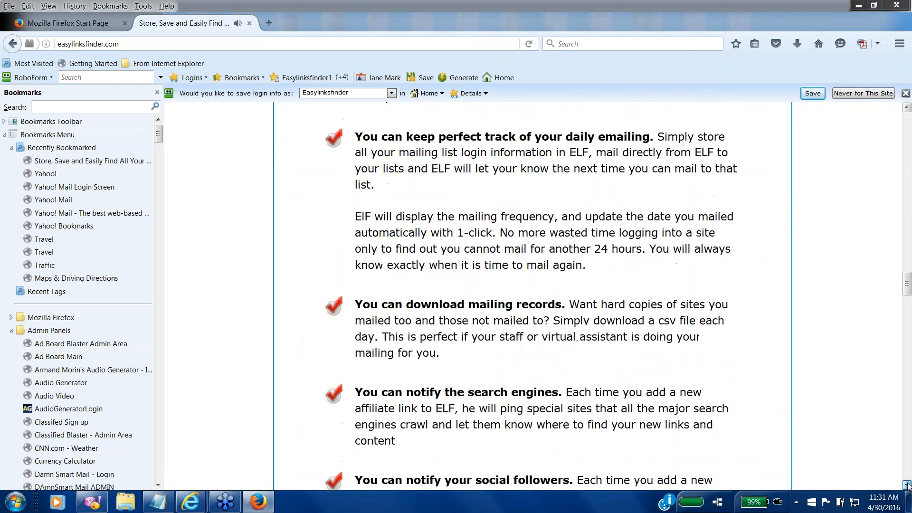
{"action": "scroll", "coordinate": [907, 485], "scroll_direction": "down", "scroll_amount": 15}
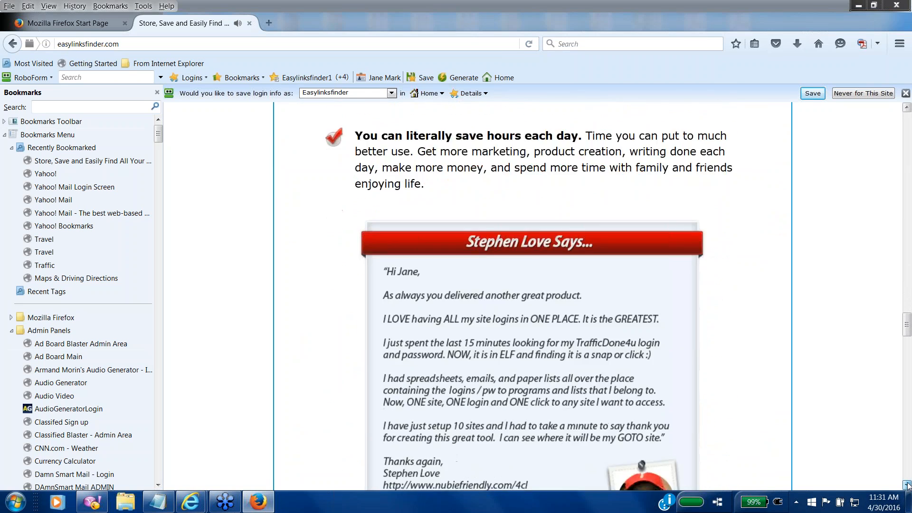
{"action": "scroll", "coordinate": [906, 485], "scroll_direction": "down", "scroll_amount": 15}
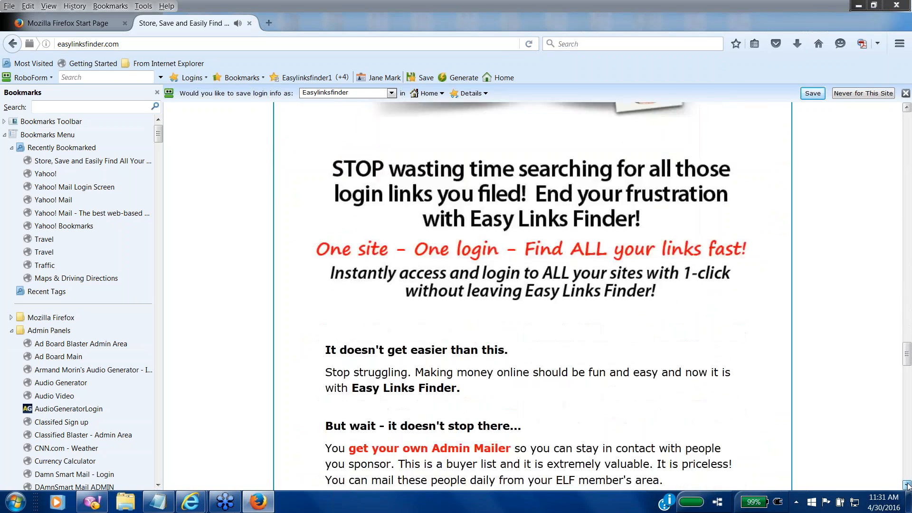
{"action": "scroll", "coordinate": [907, 485], "scroll_direction": "down", "scroll_amount": 15}
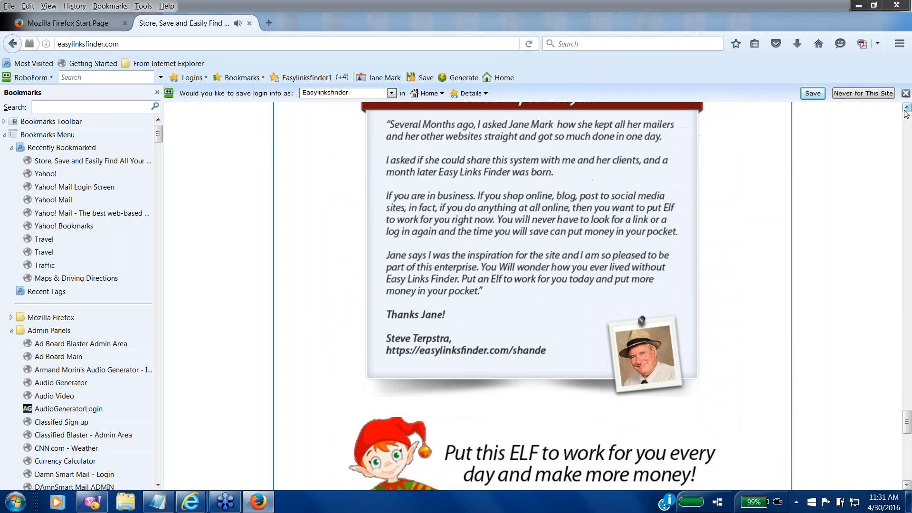
{"action": "scroll", "coordinate": [907, 113], "scroll_direction": "up", "scroll_amount": 4}
{"action": "scroll", "coordinate": [906, 113], "scroll_direction": "up", "scroll_amount": 5}
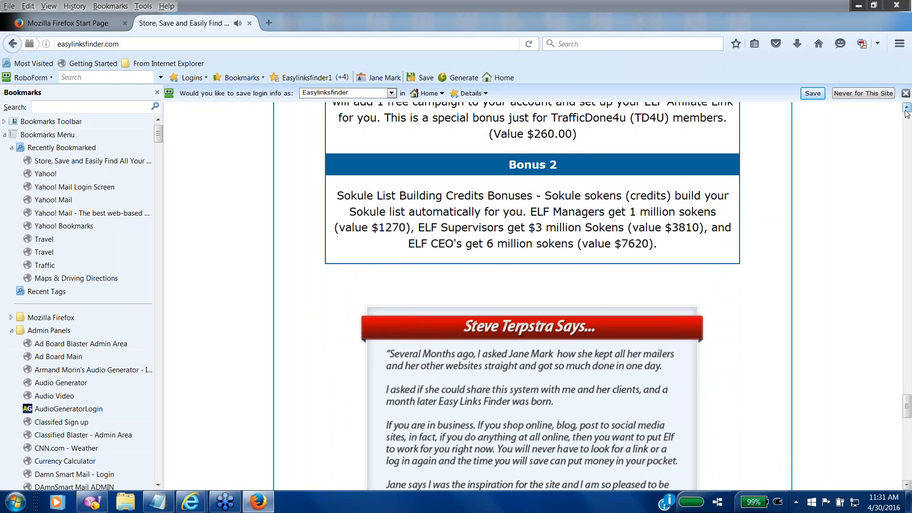
{"action": "scroll", "coordinate": [907, 113], "scroll_direction": "up", "scroll_amount": 5}
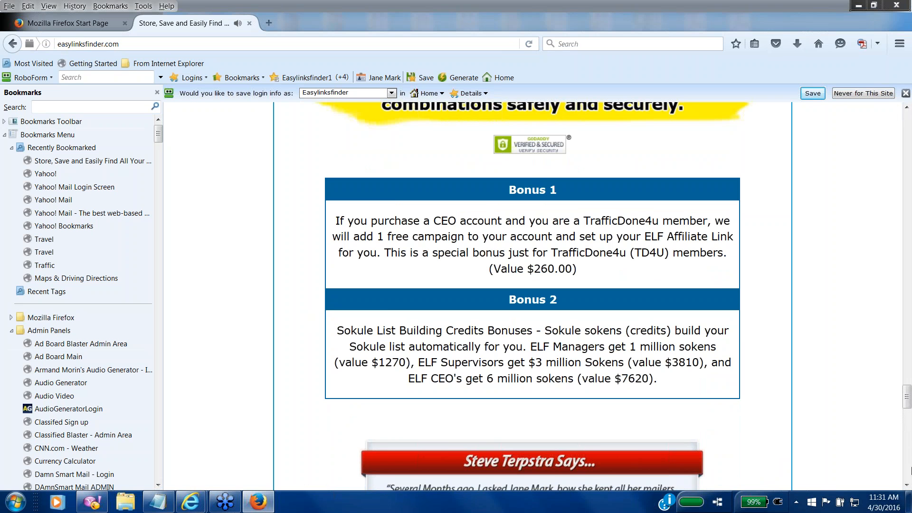
{"action": "scroll", "coordinate": [910, 453], "scroll_direction": "down", "scroll_amount": 8}
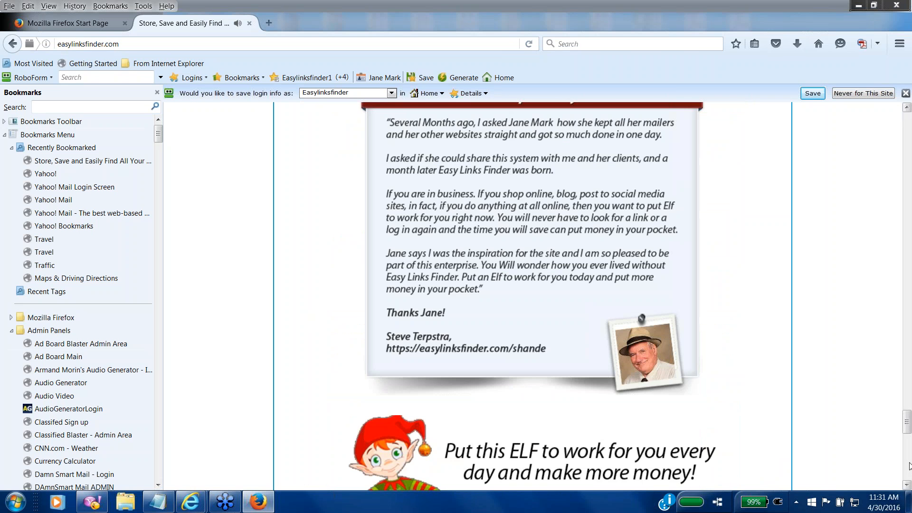
{"action": "scroll", "coordinate": [910, 465], "scroll_direction": "down", "scroll_amount": 6}
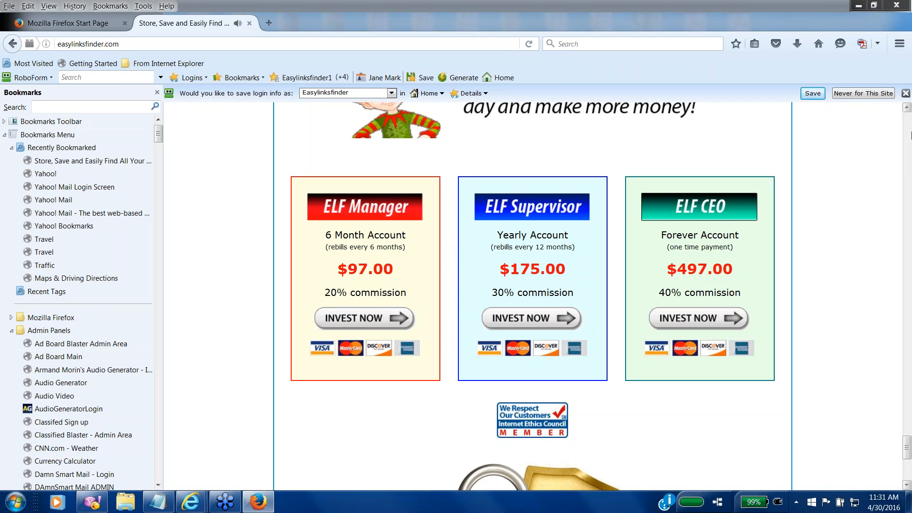
Step: Scroll back up from the price boxes to the Bonus 1 and Bonus 2 offers
{"action": "left_click", "coordinate": [907, 108]}
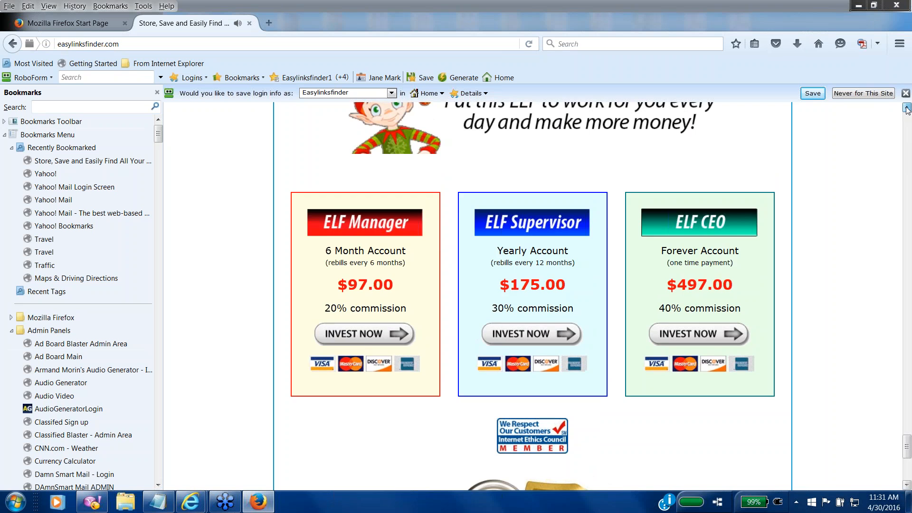
{"action": "left_click_drag", "start_coordinate": [907, 108], "coordinate": [907, 108]}
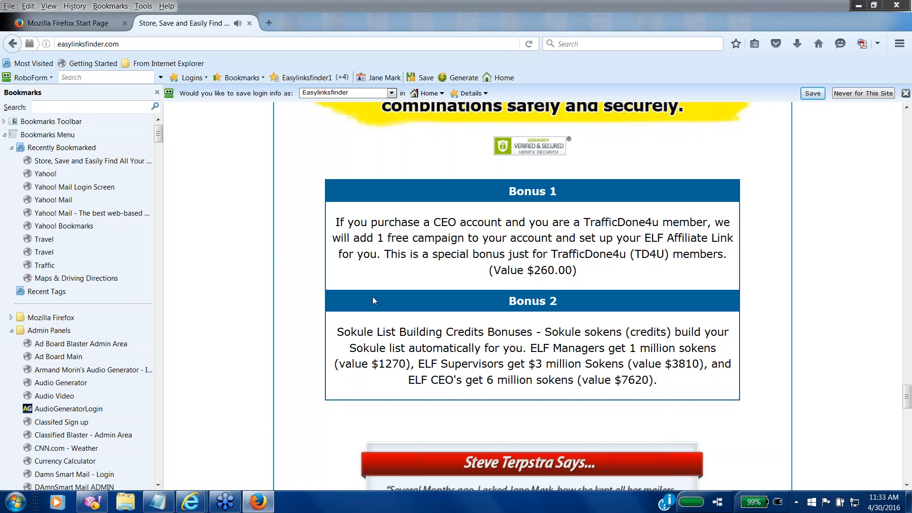
Step: Close the Notepad account note without saving its changes
{"action": "left_click", "coordinate": [158, 502]}
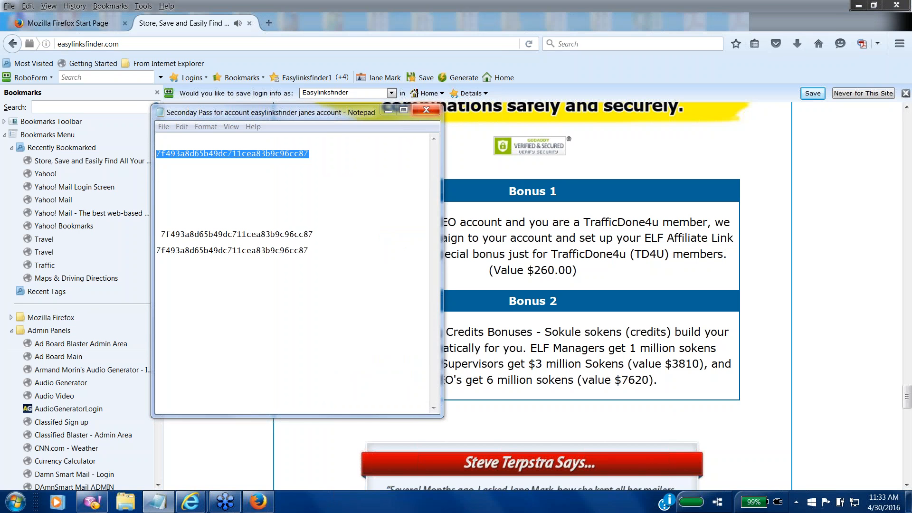
{"action": "left_click", "coordinate": [426, 109]}
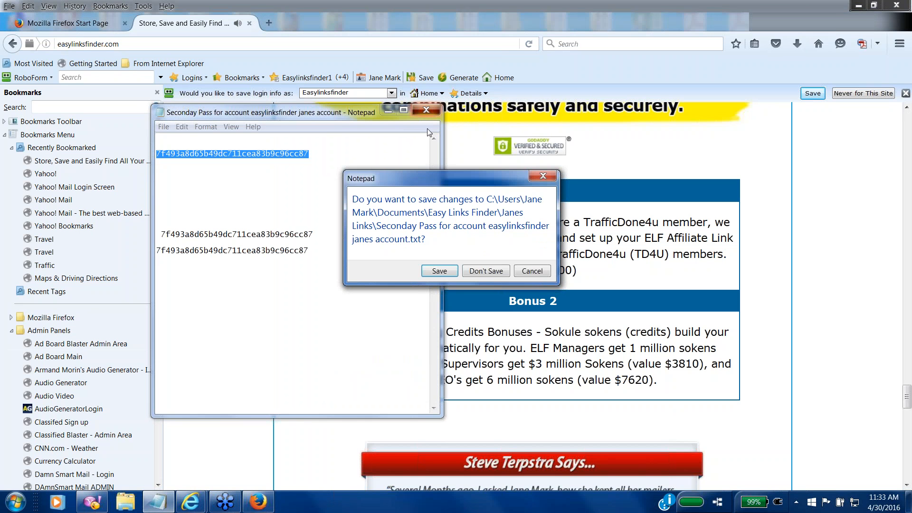
{"action": "left_click", "coordinate": [504, 277]}
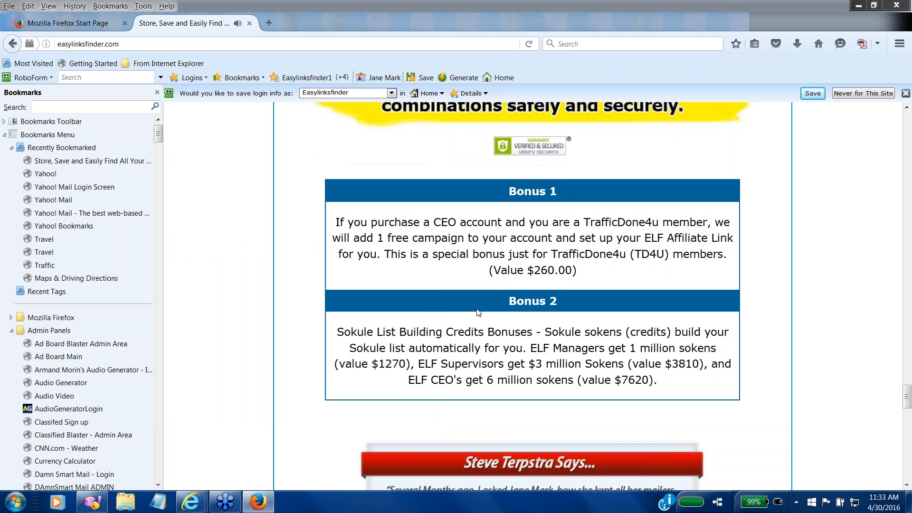
Step: Close the two empty Notepad windows and open the cashinnow webinar link from the chat
{"action": "left_click", "coordinate": [169, 510]}
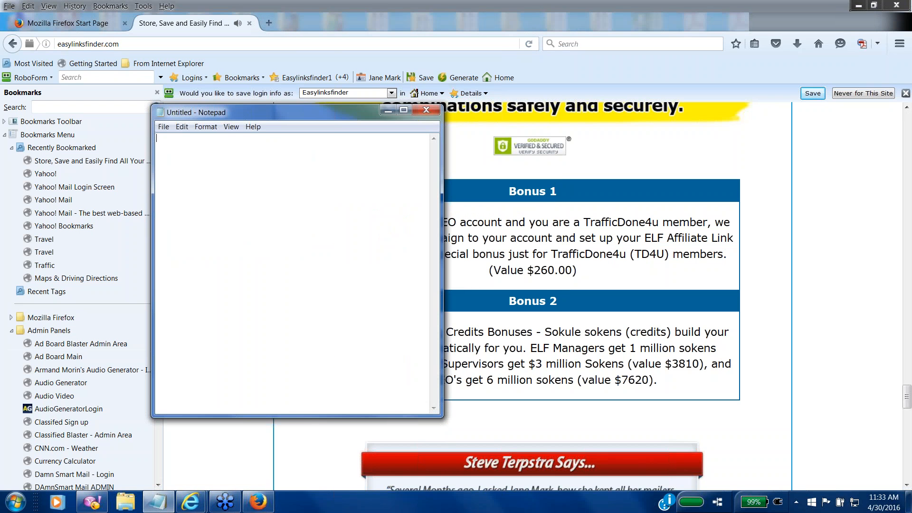
{"action": "left_click", "coordinate": [427, 111]}
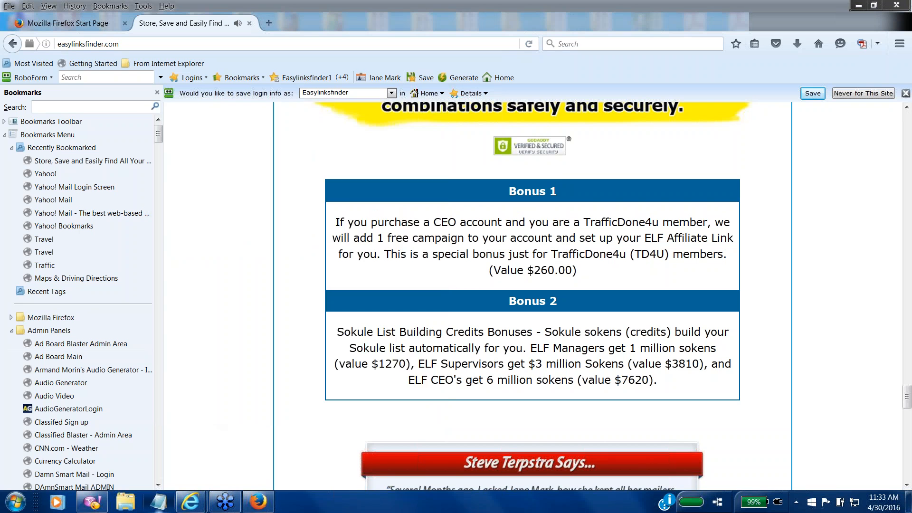
{"action": "left_click", "coordinate": [159, 502]}
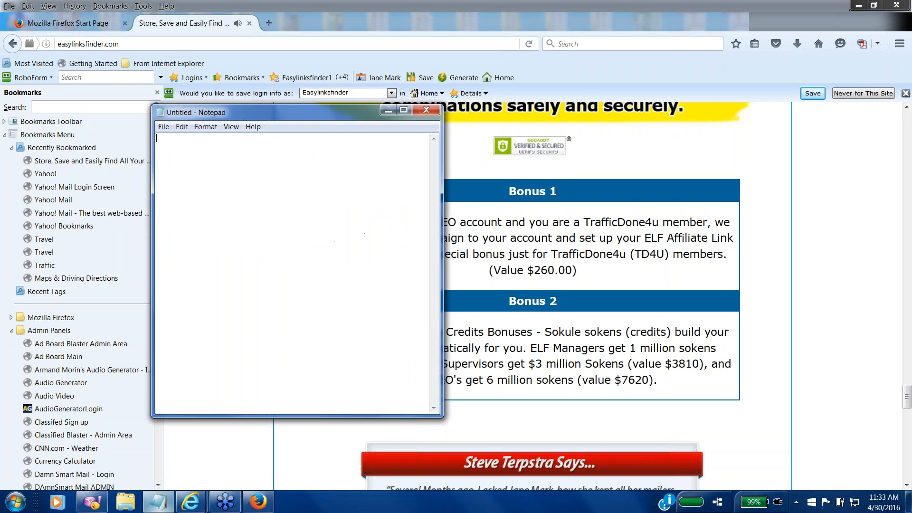
{"action": "left_click", "coordinate": [426, 110]}
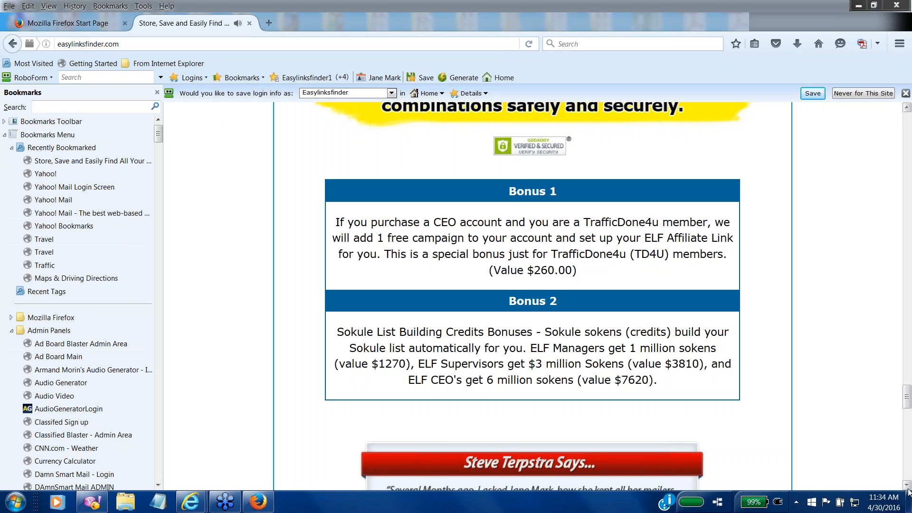
{"action": "scroll", "coordinate": [908, 490], "scroll_direction": "down", "scroll_amount": 3}
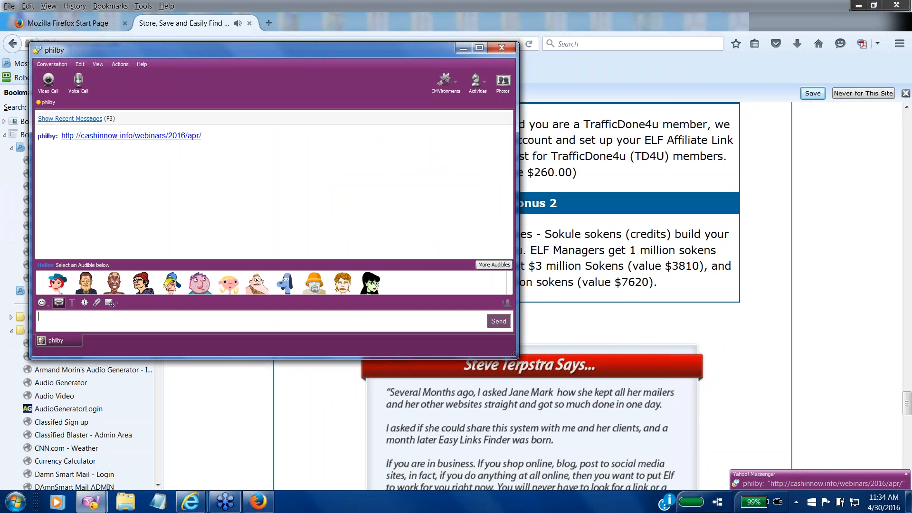
{"action": "left_click", "coordinate": [132, 136]}
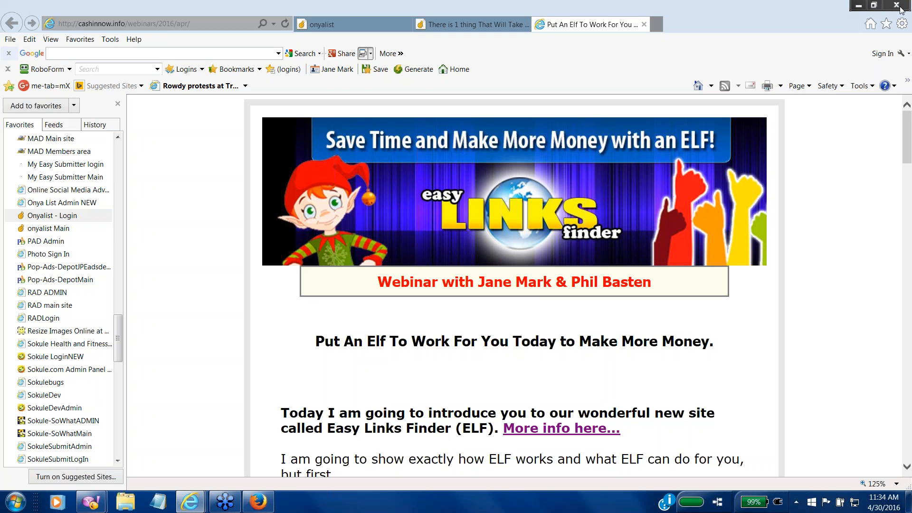
Step: Scroll the webinar page down to the Today's SPECIAL BONUS $100.00 off ELF CEO offer
{"action": "left_click", "coordinate": [907, 466]}
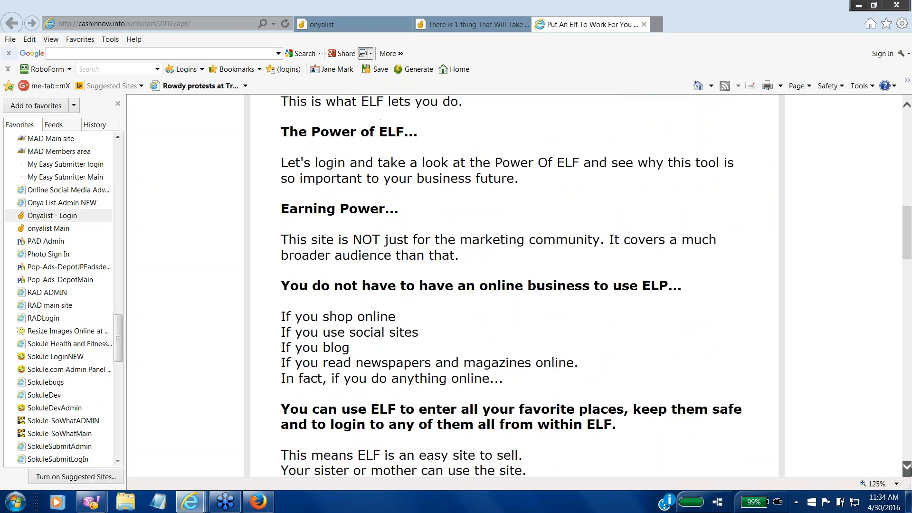
{"action": "scroll", "coordinate": [796, 328], "scroll_direction": "down", "scroll_amount": 15}
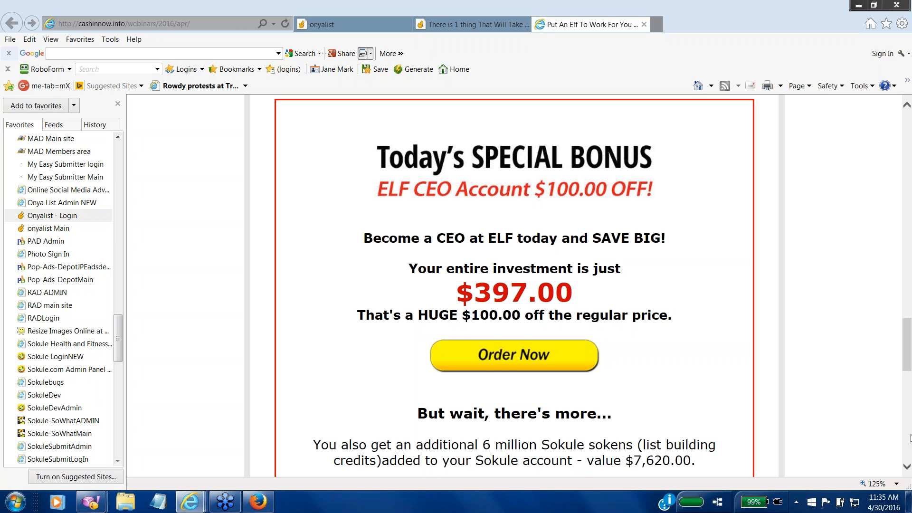
Step: Return to the top of the webinar page and follow its 'More info here...' link to easylinksfinder.com
{"action": "left_click", "coordinate": [907, 136]}
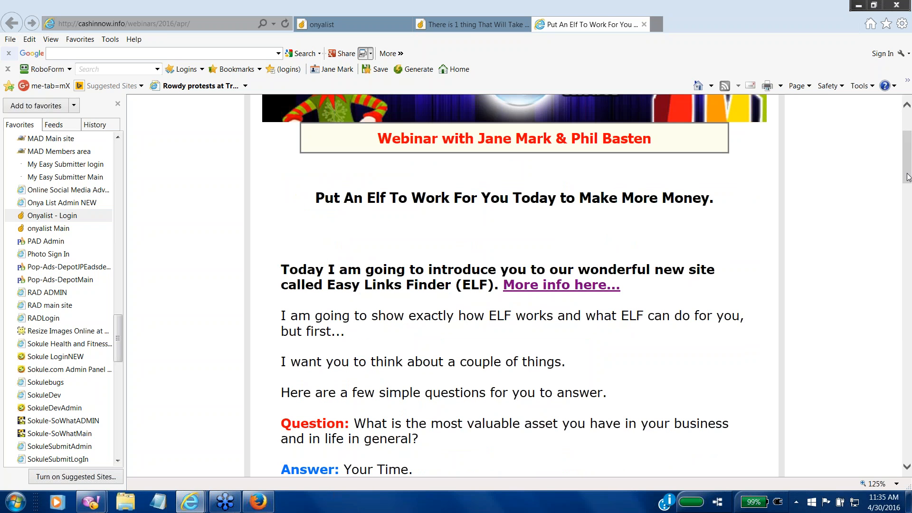
{"action": "scroll", "coordinate": [909, 112], "scroll_direction": "up", "scroll_amount": 2}
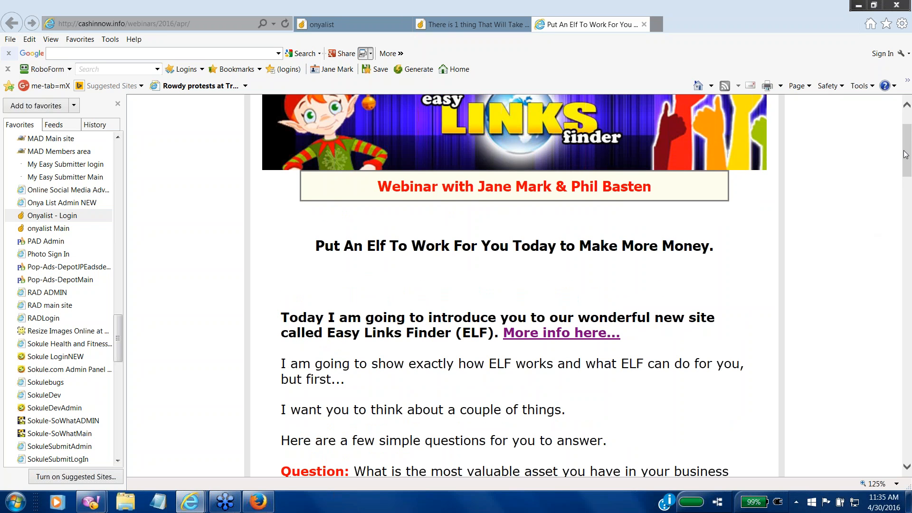
{"action": "left_click", "coordinate": [907, 116]}
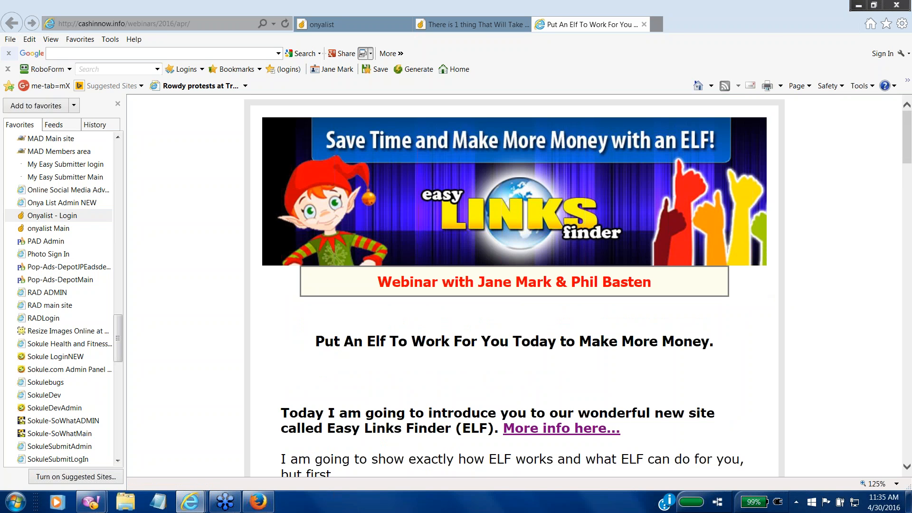
{"action": "left_click", "coordinate": [532, 432]}
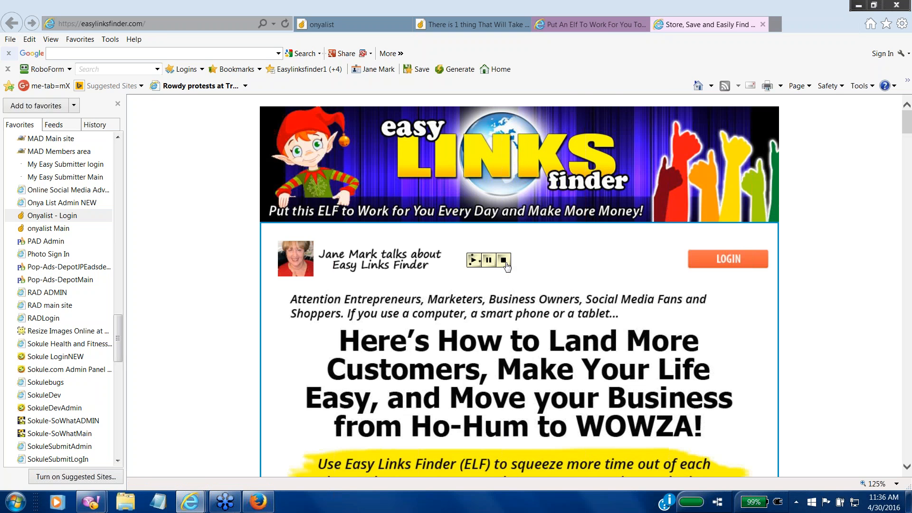
Step: Scroll the new tab down to the ELF Manager $97, Supervisor $175 and CEO $497 plans
{"action": "scroll", "coordinate": [519, 285], "scroll_direction": "down", "scroll_amount": 20}
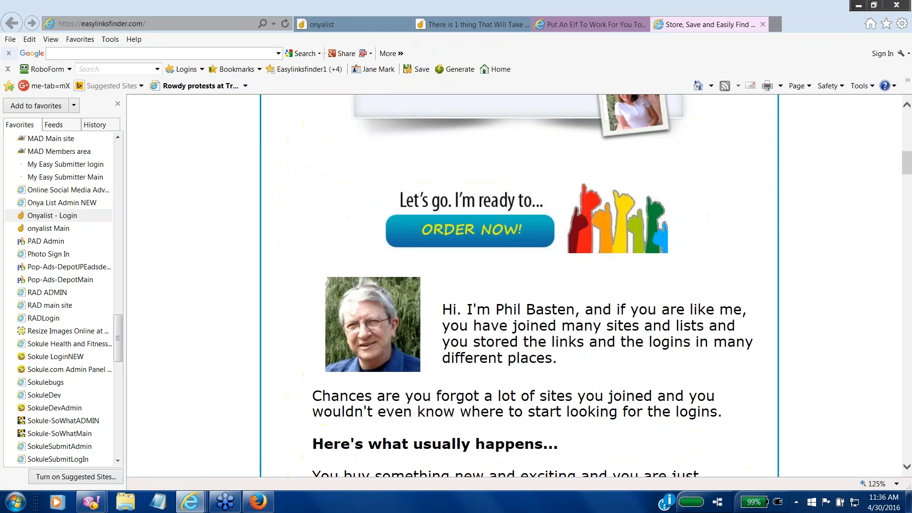
{"action": "scroll", "coordinate": [618, 355], "scroll_direction": "down", "scroll_amount": 8}
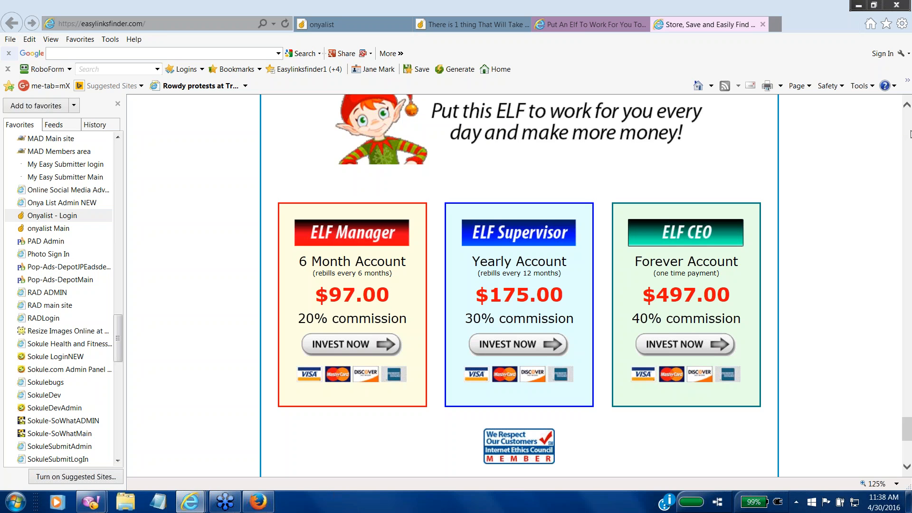
Step: Scroll back to the top, showing the 'Here's How to Land More Customers' headline
{"action": "left_click", "coordinate": [911, 134]}
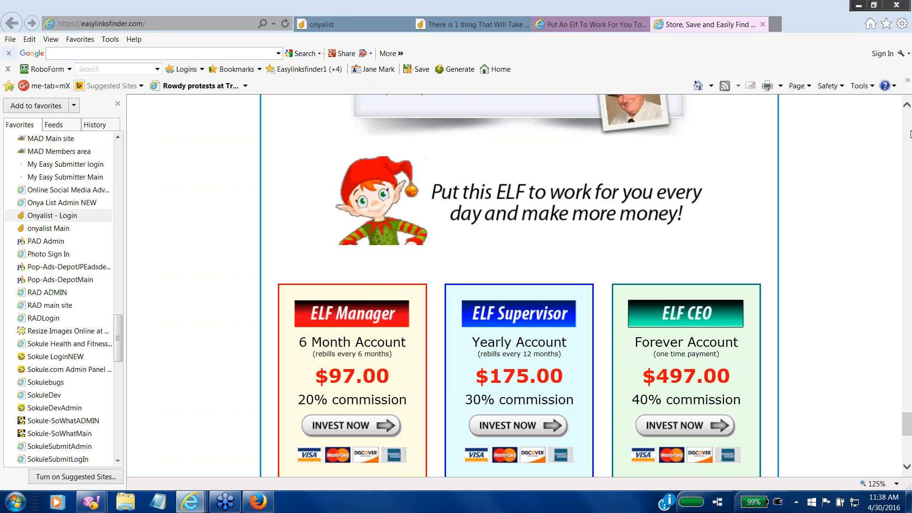
{"action": "left_click_drag", "start_coordinate": [910, 134], "coordinate": [910, 121]}
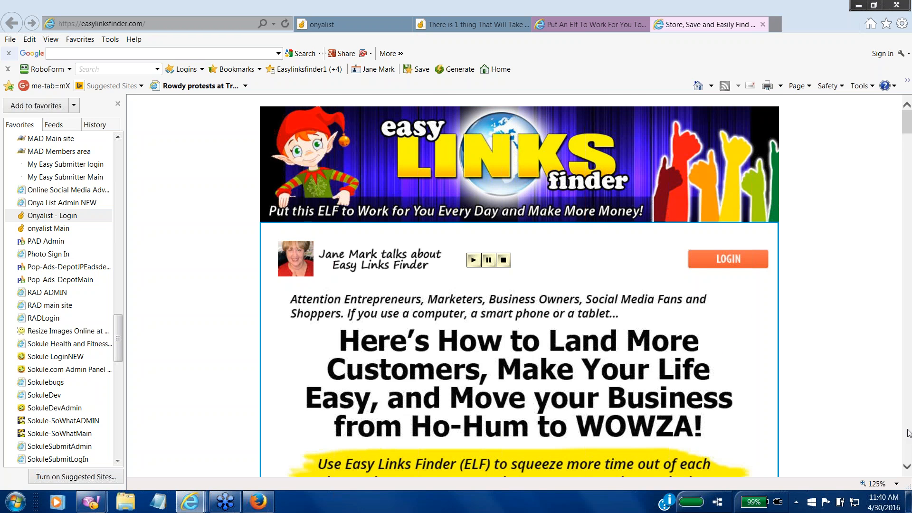
Step: Scroll down past the yellow banner and easy as 1-2-3! banner until the second testimonial shows fully
{"action": "left_click", "coordinate": [908, 435]}
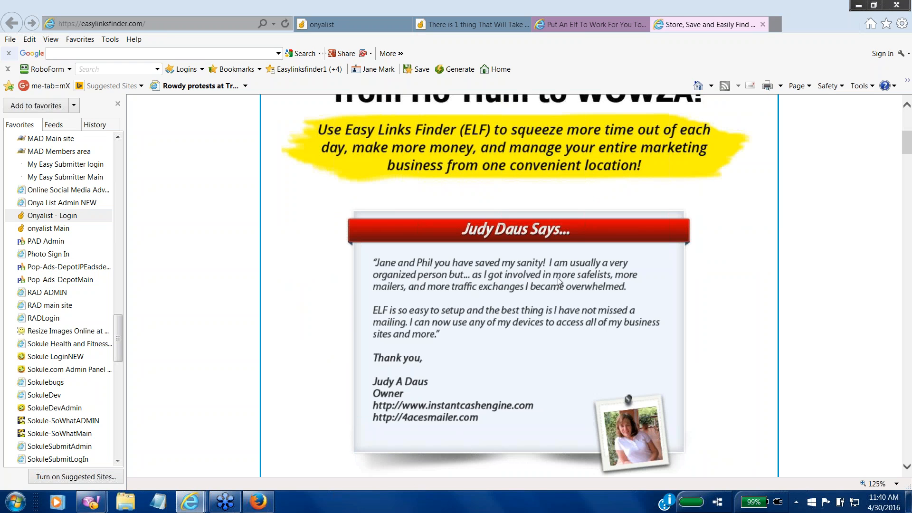
{"action": "left_click", "coordinate": [908, 469]}
{"action": "scroll", "coordinate": [908, 468], "scroll_direction": "down", "scroll_amount": 20}
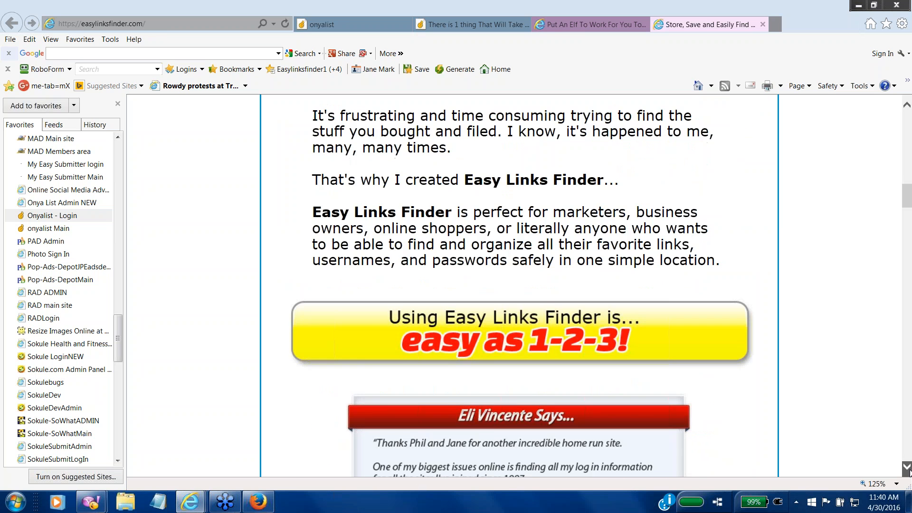
{"action": "scroll", "coordinate": [906, 107], "scroll_direction": "up", "scroll_amount": 7}
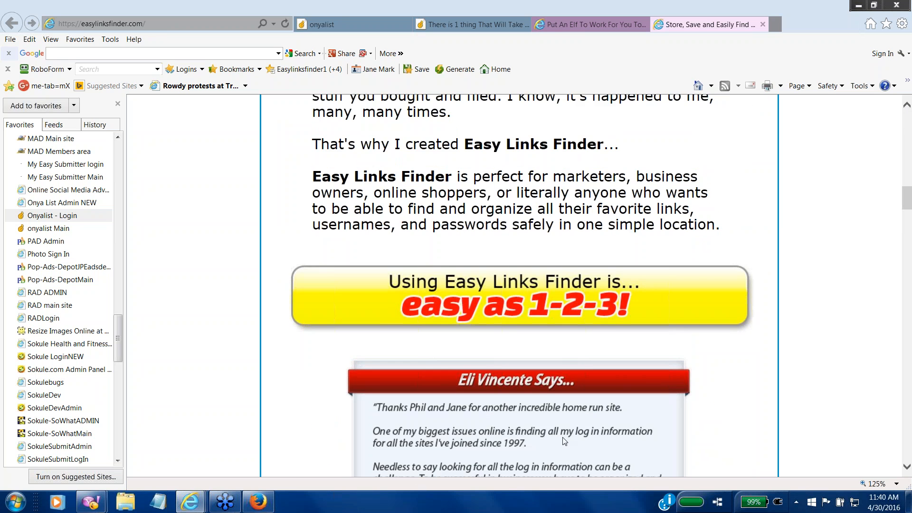
{"action": "left_click", "coordinate": [907, 469]}
{"action": "left_click", "coordinate": [907, 469]}
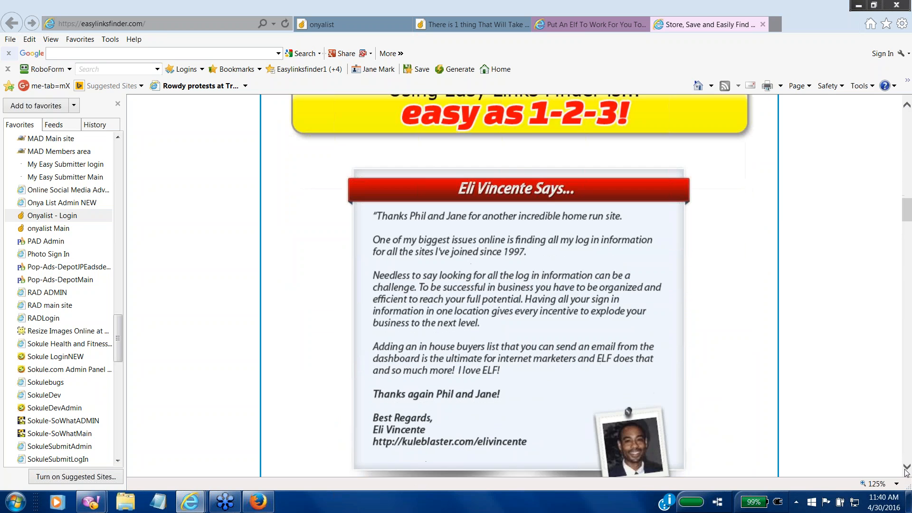
{"action": "left_click", "coordinate": [907, 468]}
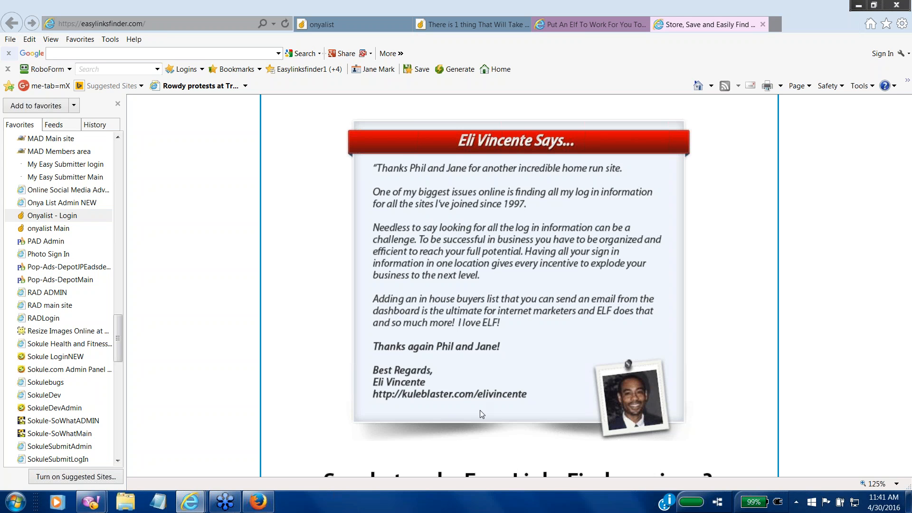
Step: Scroll past 'So what makes Easy Links Finder unique?', then back up toward the headline
{"action": "left_click", "coordinate": [906, 469]}
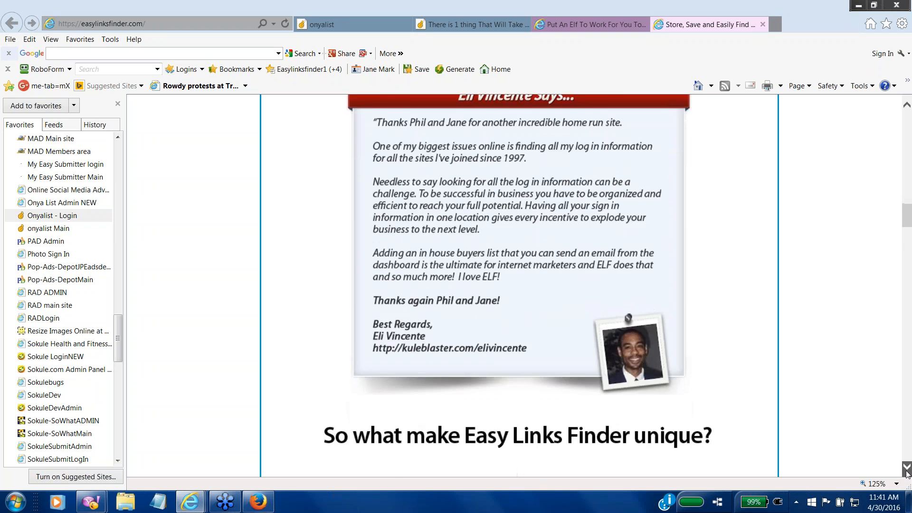
{"action": "scroll", "coordinate": [906, 471], "scroll_direction": "down", "scroll_amount": 20}
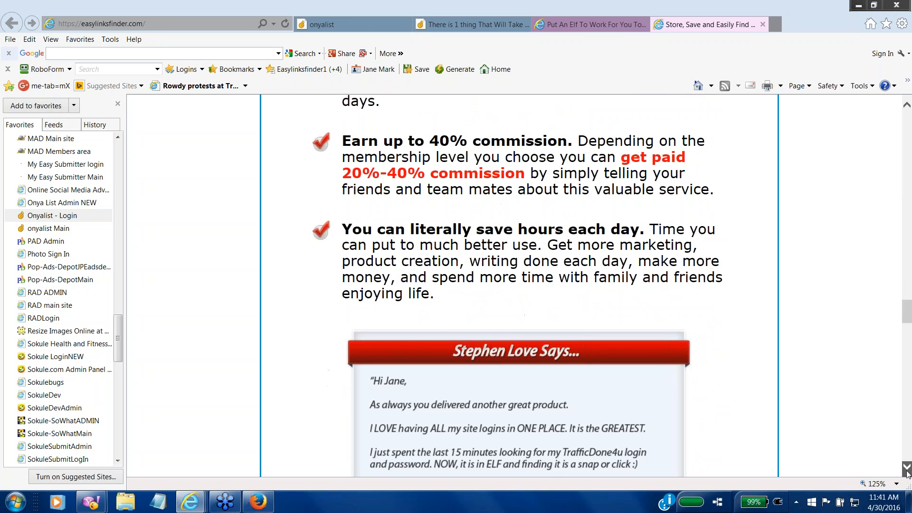
{"action": "scroll", "coordinate": [906, 472], "scroll_direction": "down", "scroll_amount": 5}
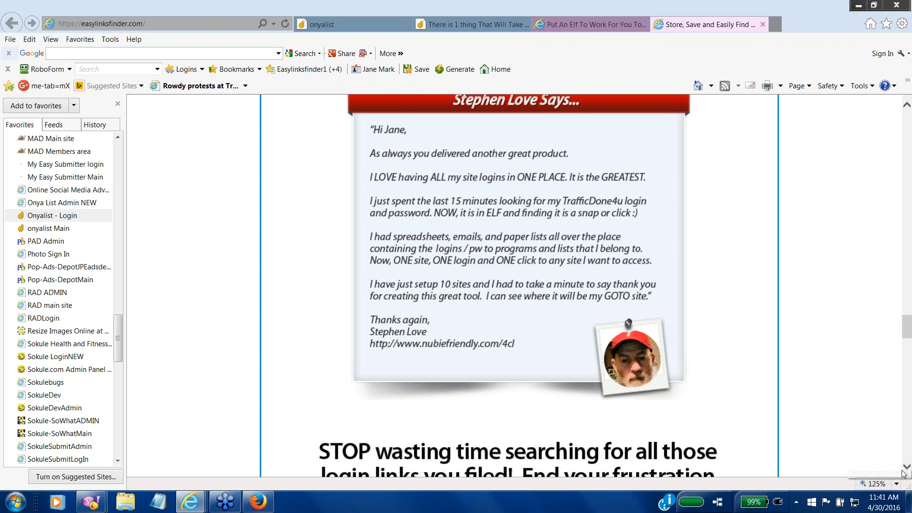
{"action": "scroll", "coordinate": [905, 452], "scroll_direction": "down", "scroll_amount": 15}
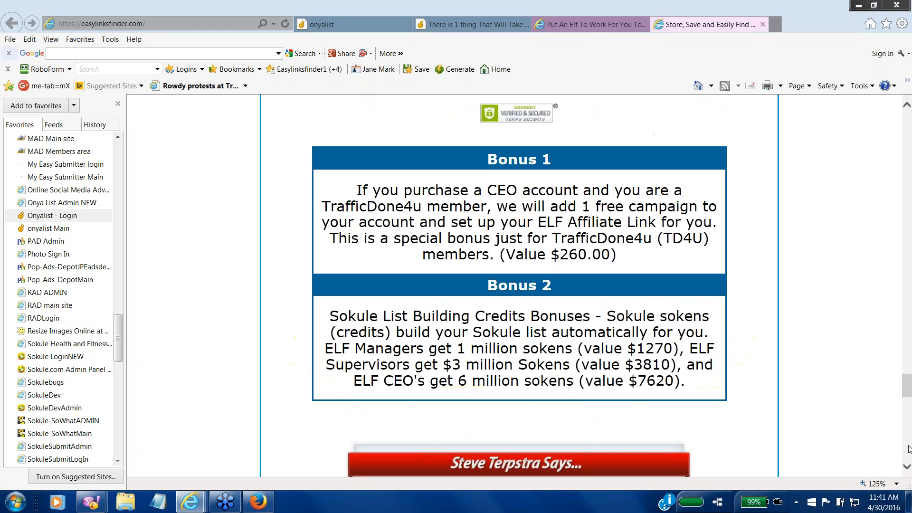
{"action": "scroll", "coordinate": [908, 453], "scroll_direction": "down", "scroll_amount": 5}
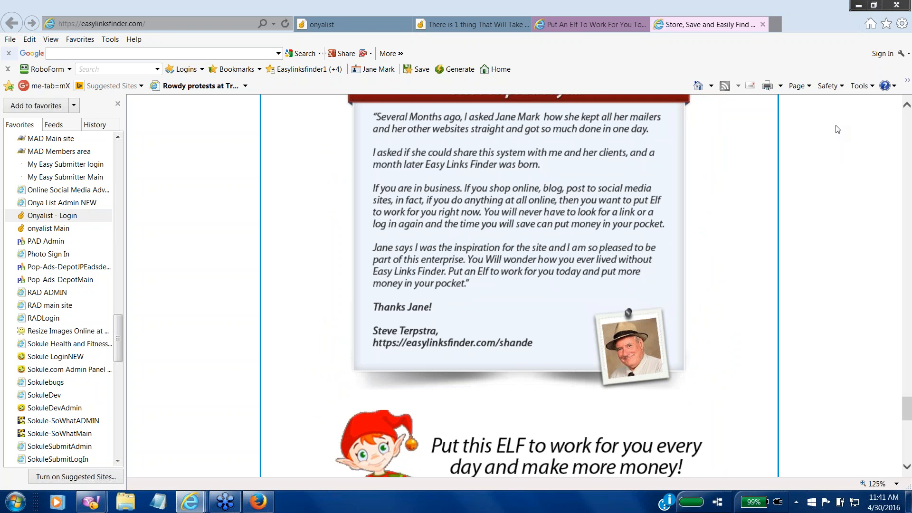
{"action": "scroll", "coordinate": [907, 133], "scroll_direction": "up", "scroll_amount": 10}
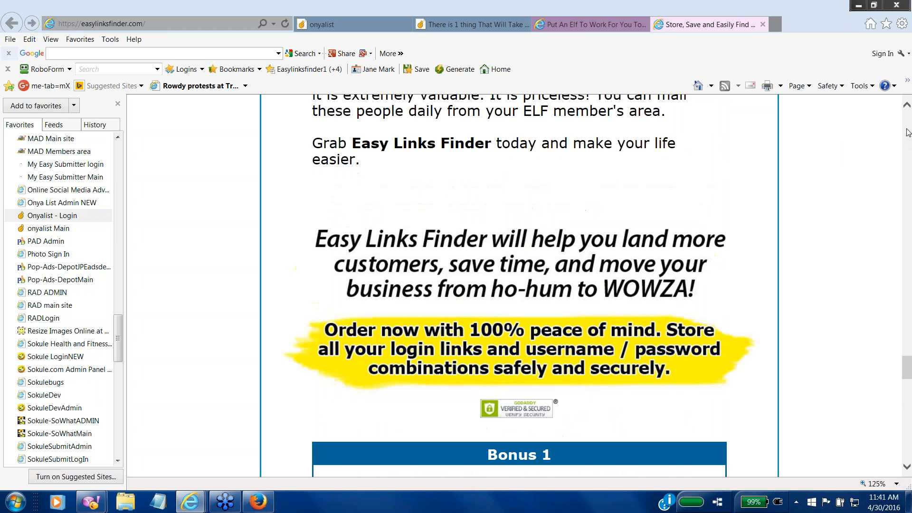
{"action": "scroll", "coordinate": [907, 133], "scroll_direction": "up", "scroll_amount": 10}
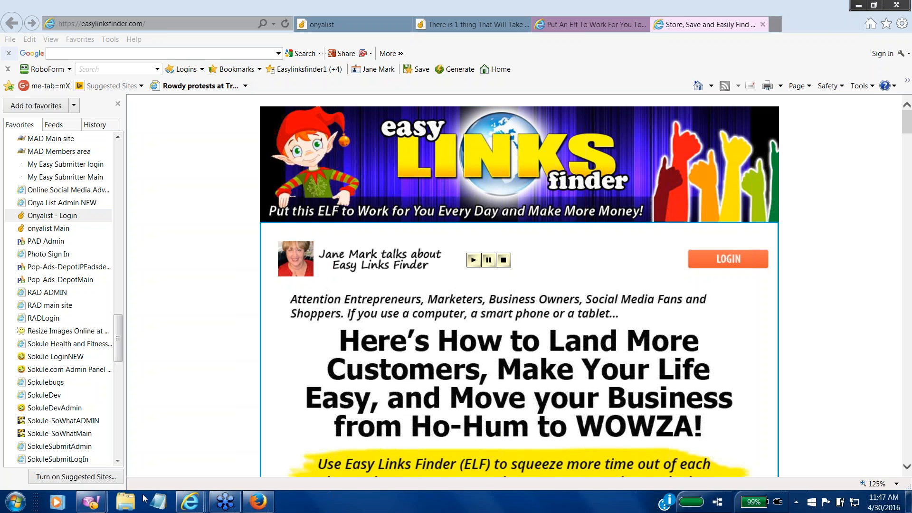
Step: Restore the Yahoo Messenger chat and open its cashinnow.info webinar link in a new tab
{"action": "mouse_move", "coordinate": [91, 502]}
{"action": "left_click", "coordinate": [174, 453]}
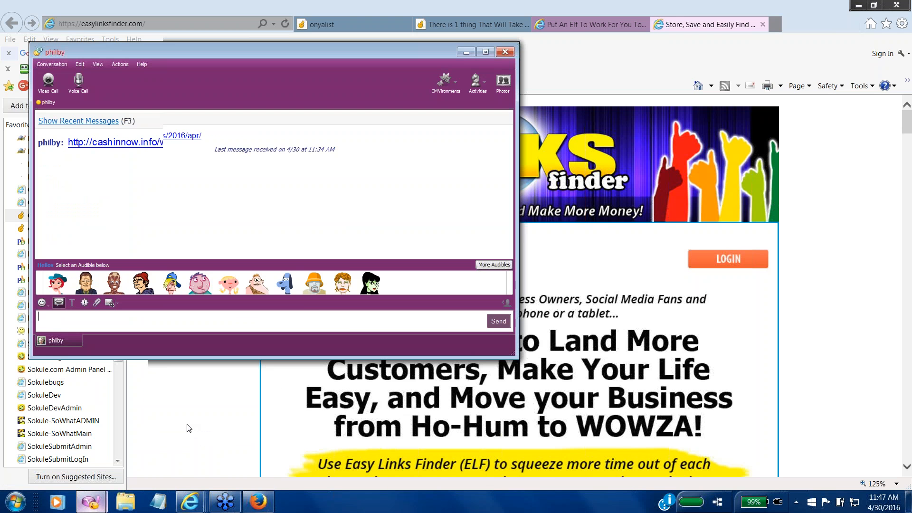
{"action": "left_click", "coordinate": [155, 142]}
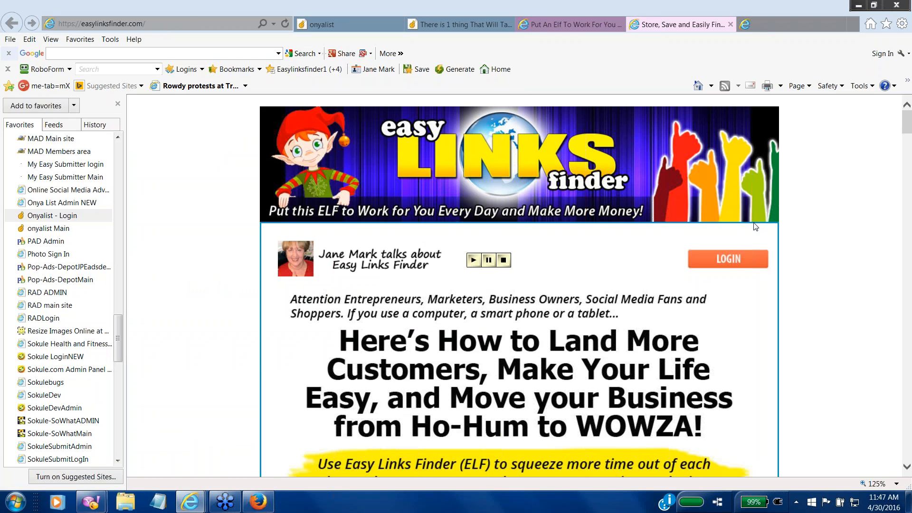
Step: Scroll the cashinnow webinar page down to Related Links, then jump back to the ELF introduction
{"action": "scroll", "coordinate": [907, 437], "scroll_direction": "down", "scroll_amount": 20}
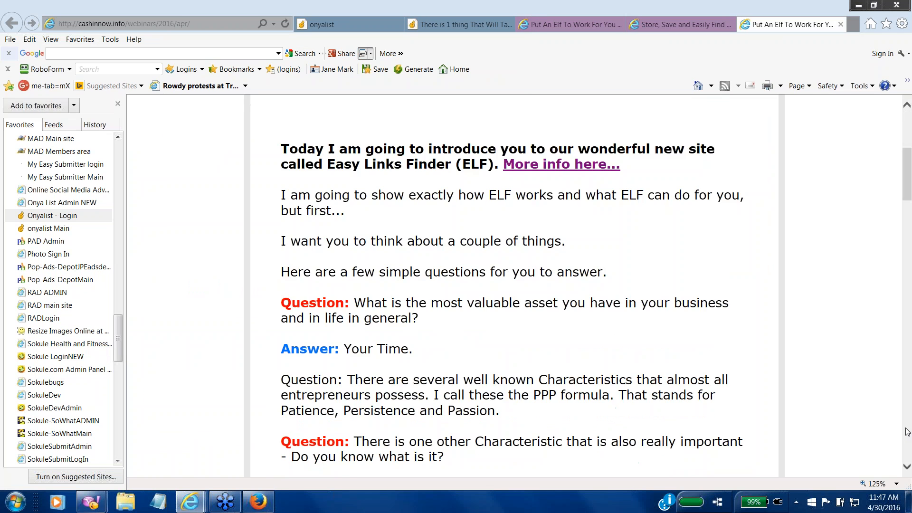
{"action": "scroll", "coordinate": [907, 430], "scroll_direction": "down", "scroll_amount": 6}
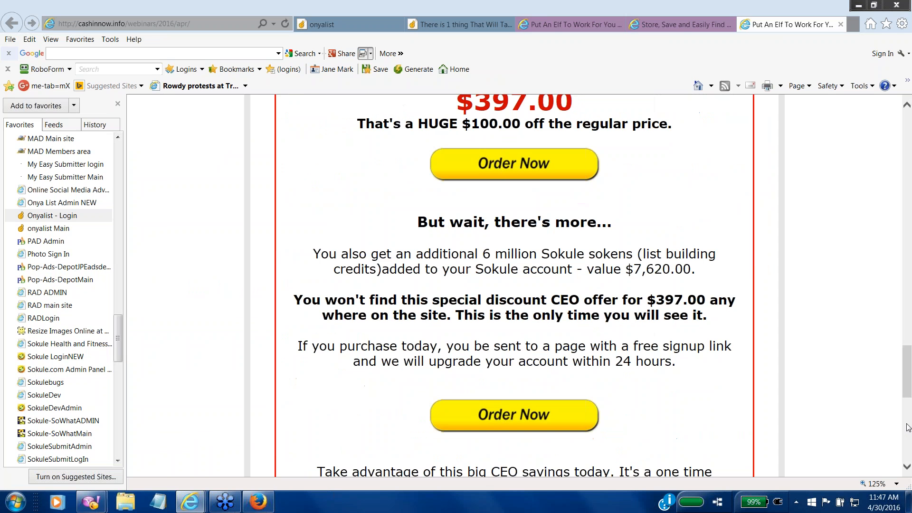
{"action": "scroll", "coordinate": [907, 430], "scroll_direction": "down", "scroll_amount": 4}
{"action": "scroll", "coordinate": [907, 430], "scroll_direction": "down", "scroll_amount": 2}
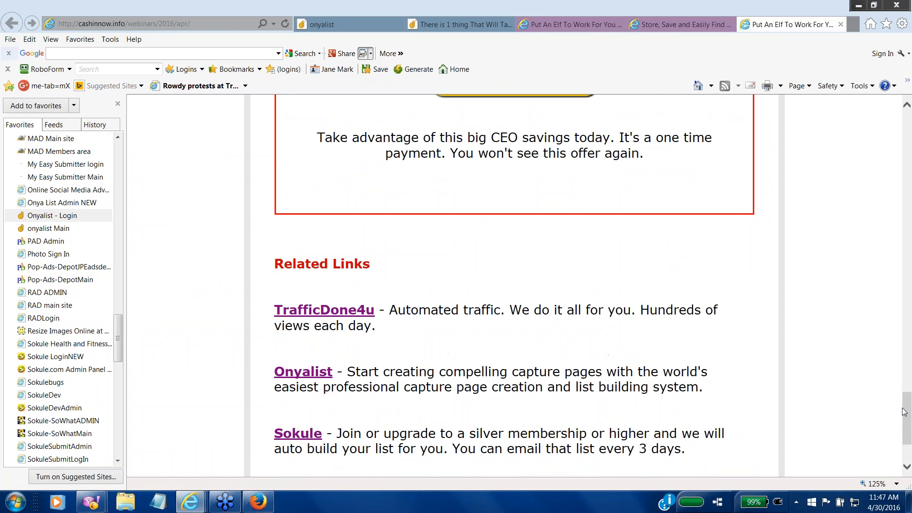
{"action": "scroll", "coordinate": [908, 468], "scroll_direction": "down", "scroll_amount": 3}
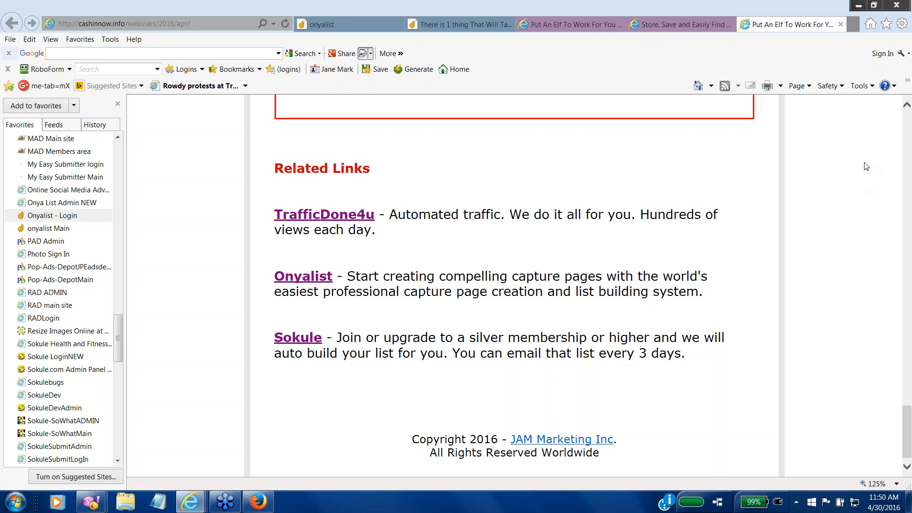
{"action": "left_click", "coordinate": [907, 122]}
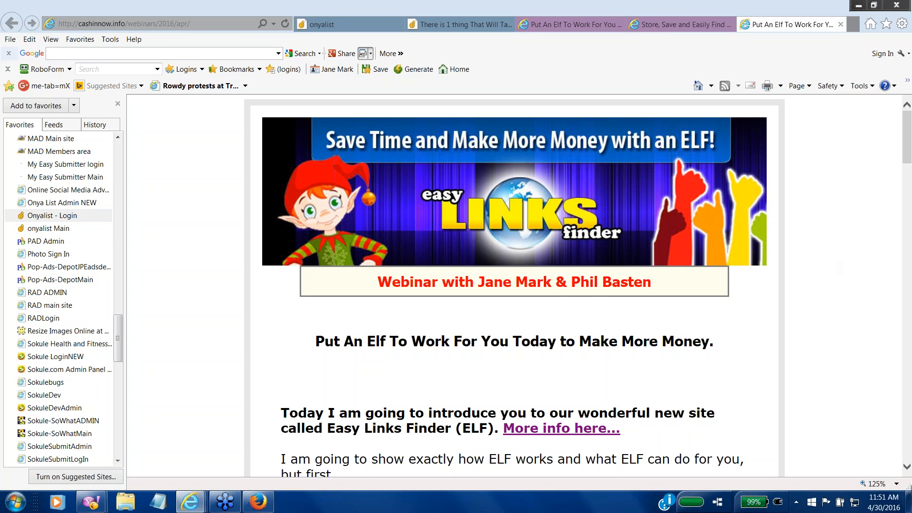
Step: Move the webinar page down to the 'Your Time' most-valuable-asset question
{"action": "left_click", "coordinate": [906, 470]}
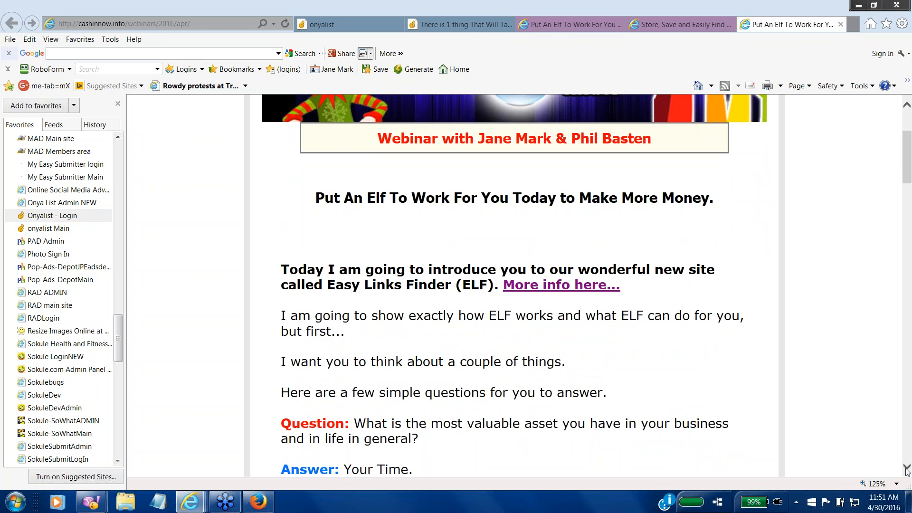
Step: Show the ELF introduction through the start of the PPP formula question
{"action": "left_click", "coordinate": [907, 469]}
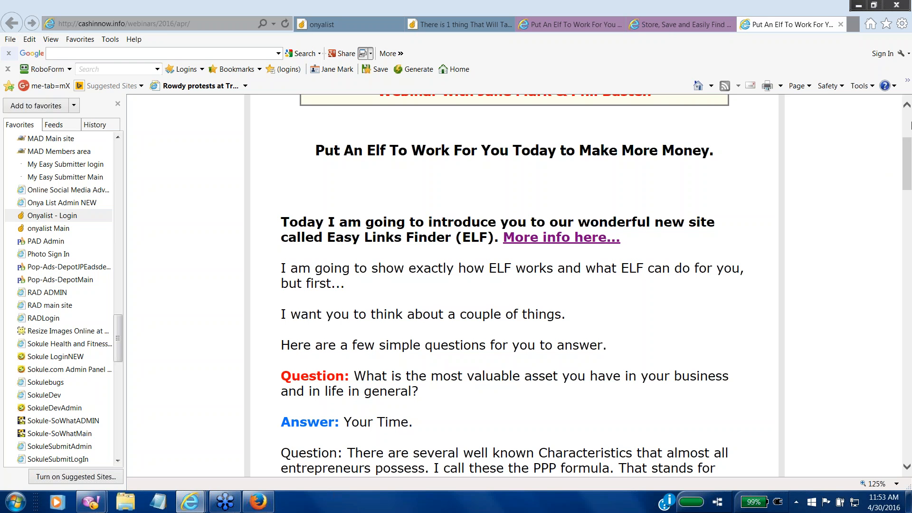
Step: Jump from the page top to Related Links, then page back up to the $397 CEO offer
{"action": "left_click", "coordinate": [909, 124]}
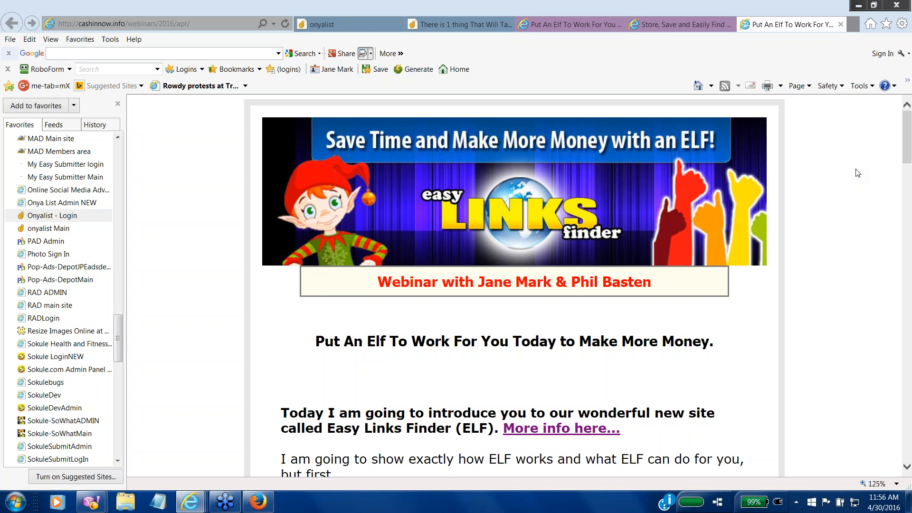
{"action": "left_click", "coordinate": [908, 418]}
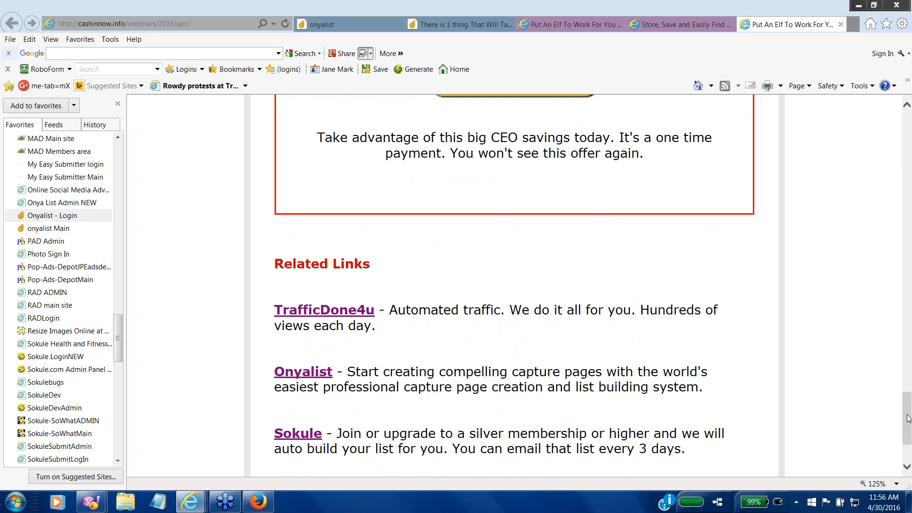
{"action": "left_click", "coordinate": [905, 132]}
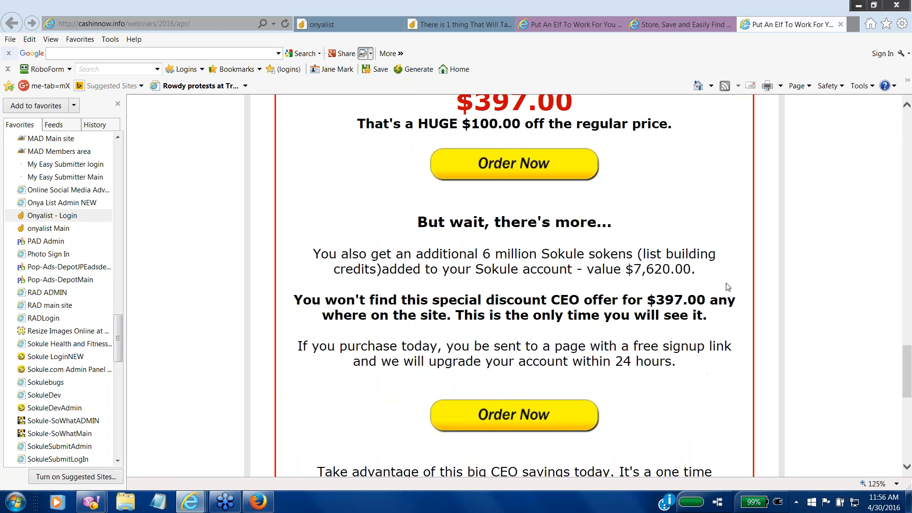